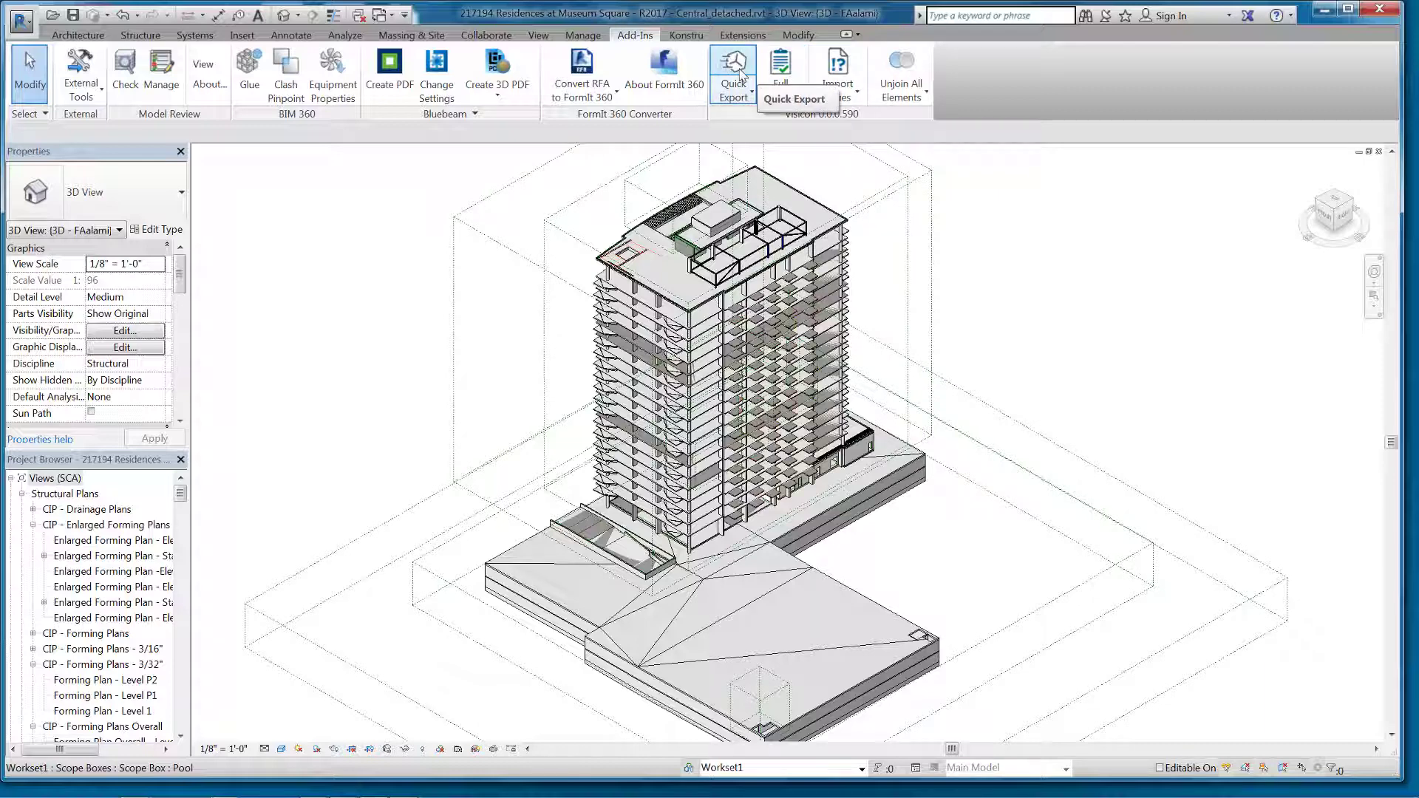
Step: Send the building model to Visicon with Quick Export and maximize the Visicon window
{"action": "left_click", "coordinate": [734, 70]}
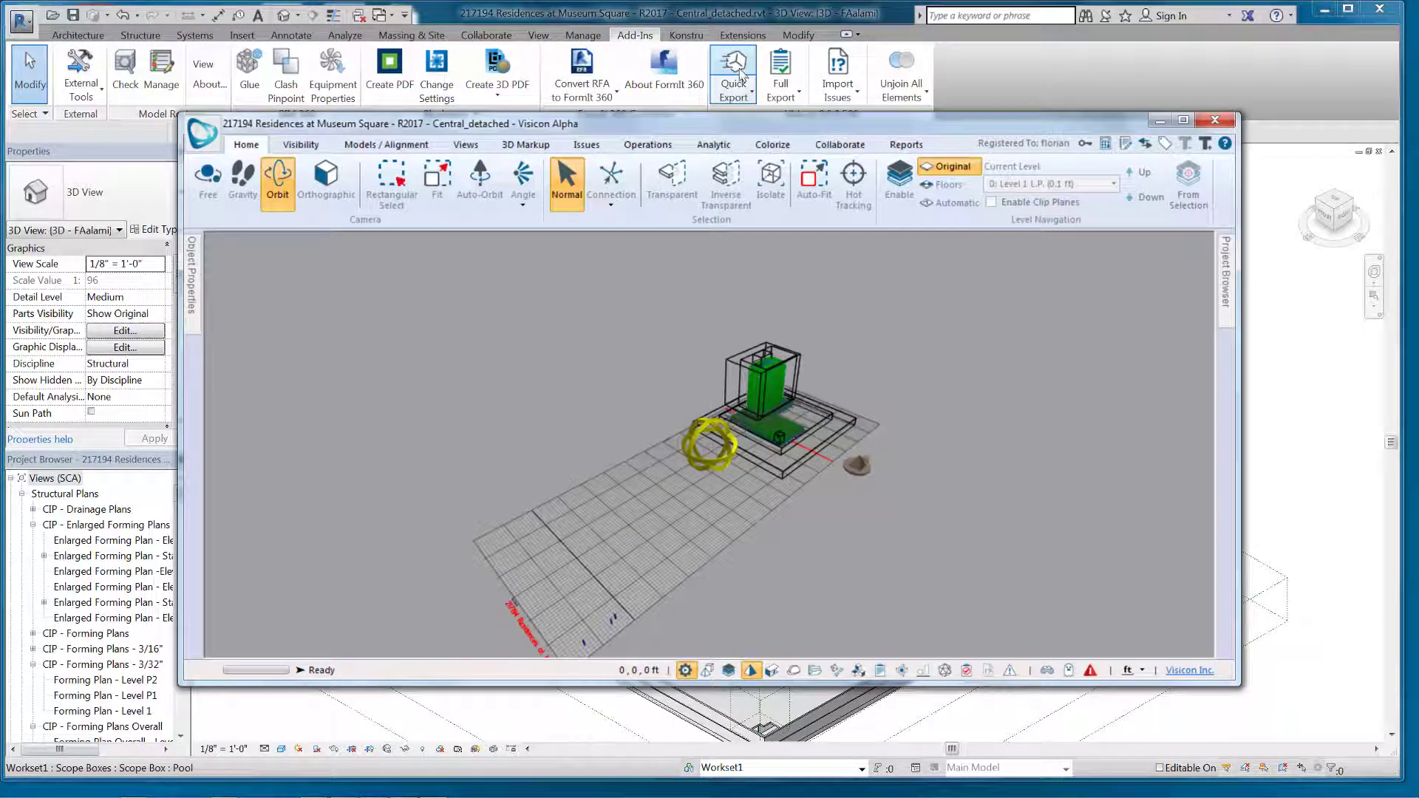
{"action": "left_click", "coordinate": [1184, 119]}
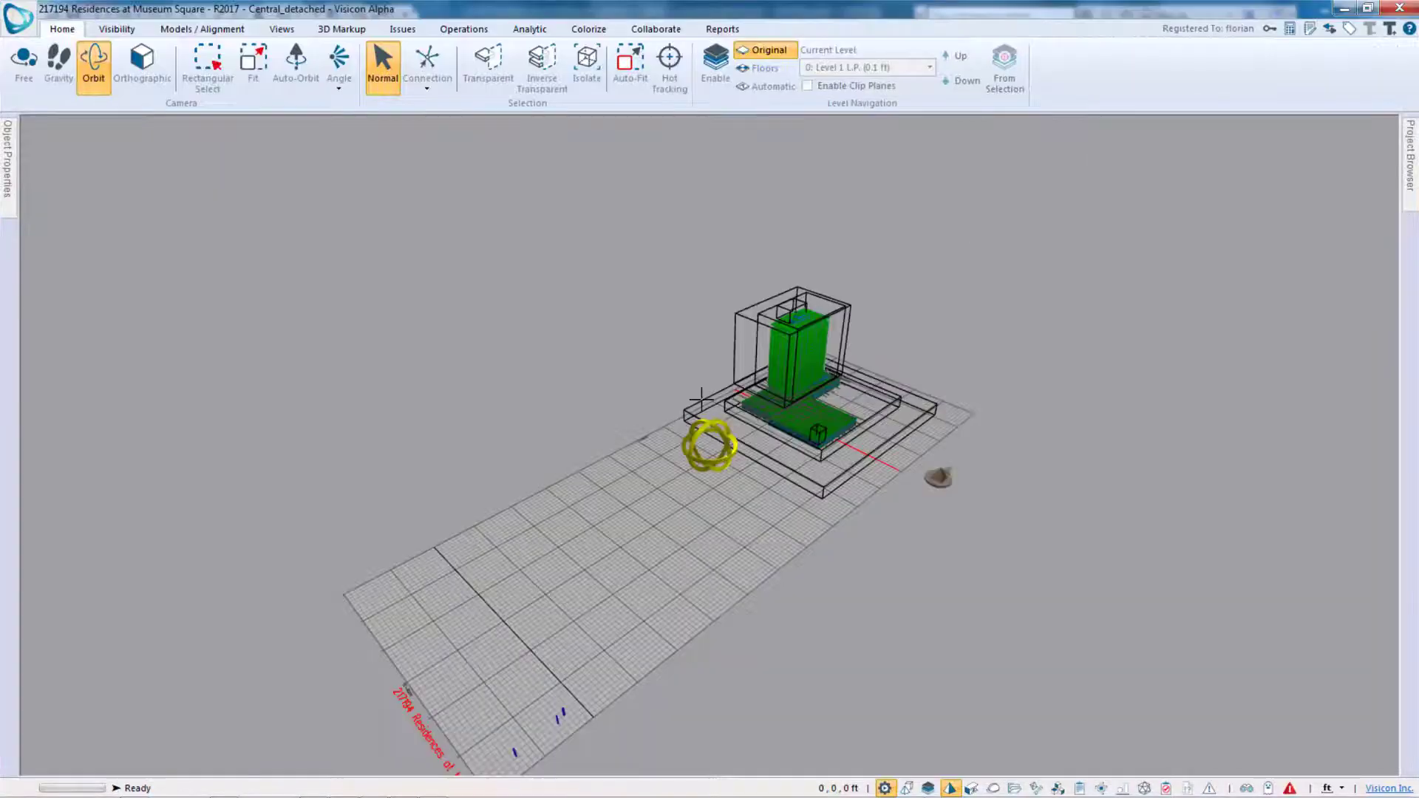
Step: Select the large wireframe box around the tower, inspect its object properties, and clear the selection
{"action": "middle_click_drag", "start_coordinate": [812, 363], "coordinate": [775, 438]}
{"action": "scroll", "coordinate": [775, 438], "scroll_direction": "up", "scroll_amount": 3}
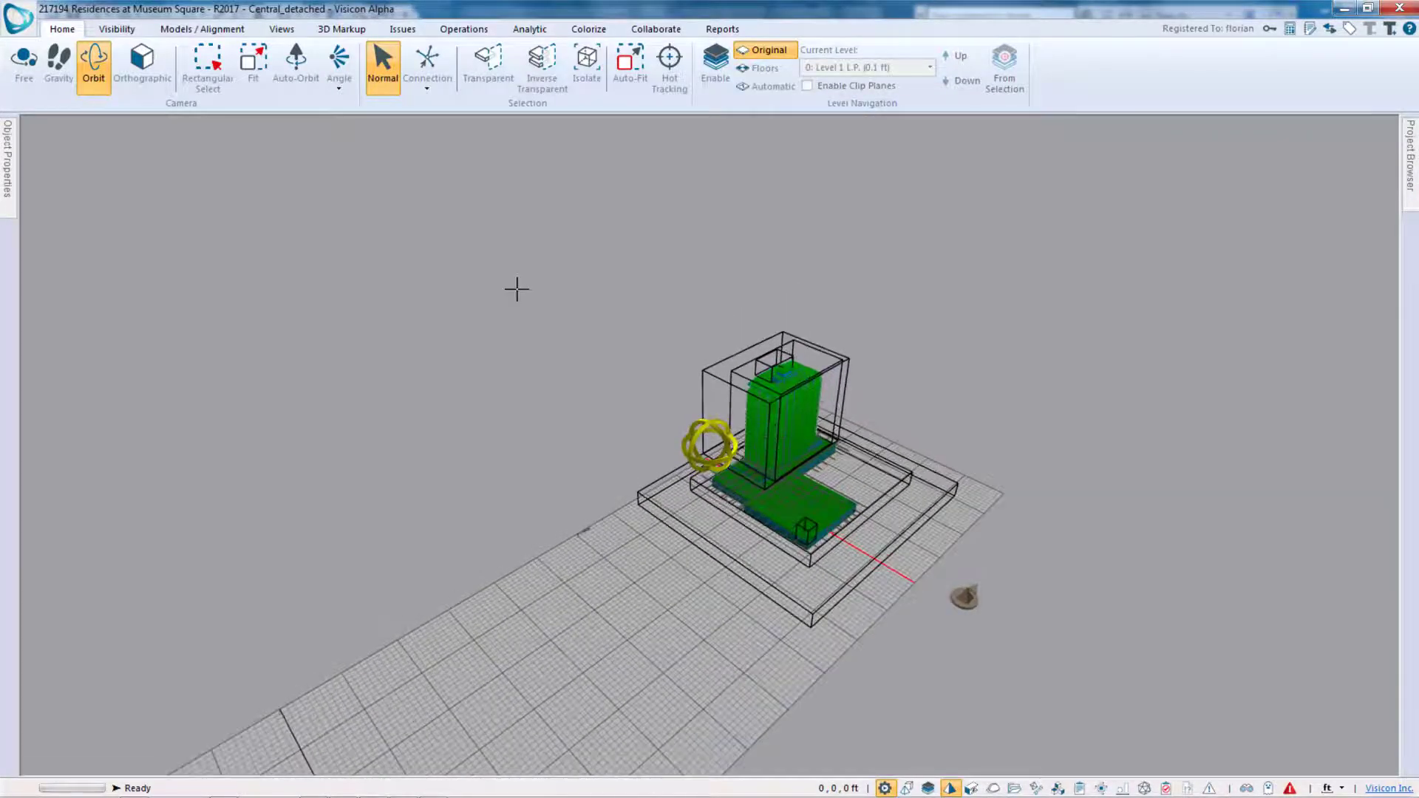
{"action": "left_click", "coordinate": [795, 407]}
{"action": "scroll", "coordinate": [798, 408], "scroll_direction": "up", "scroll_amount": 5}
{"action": "double_click", "coordinate": [846, 408]}
{"action": "left_click_drag", "start_coordinate": [695, 465], "coordinate": [846, 254]}
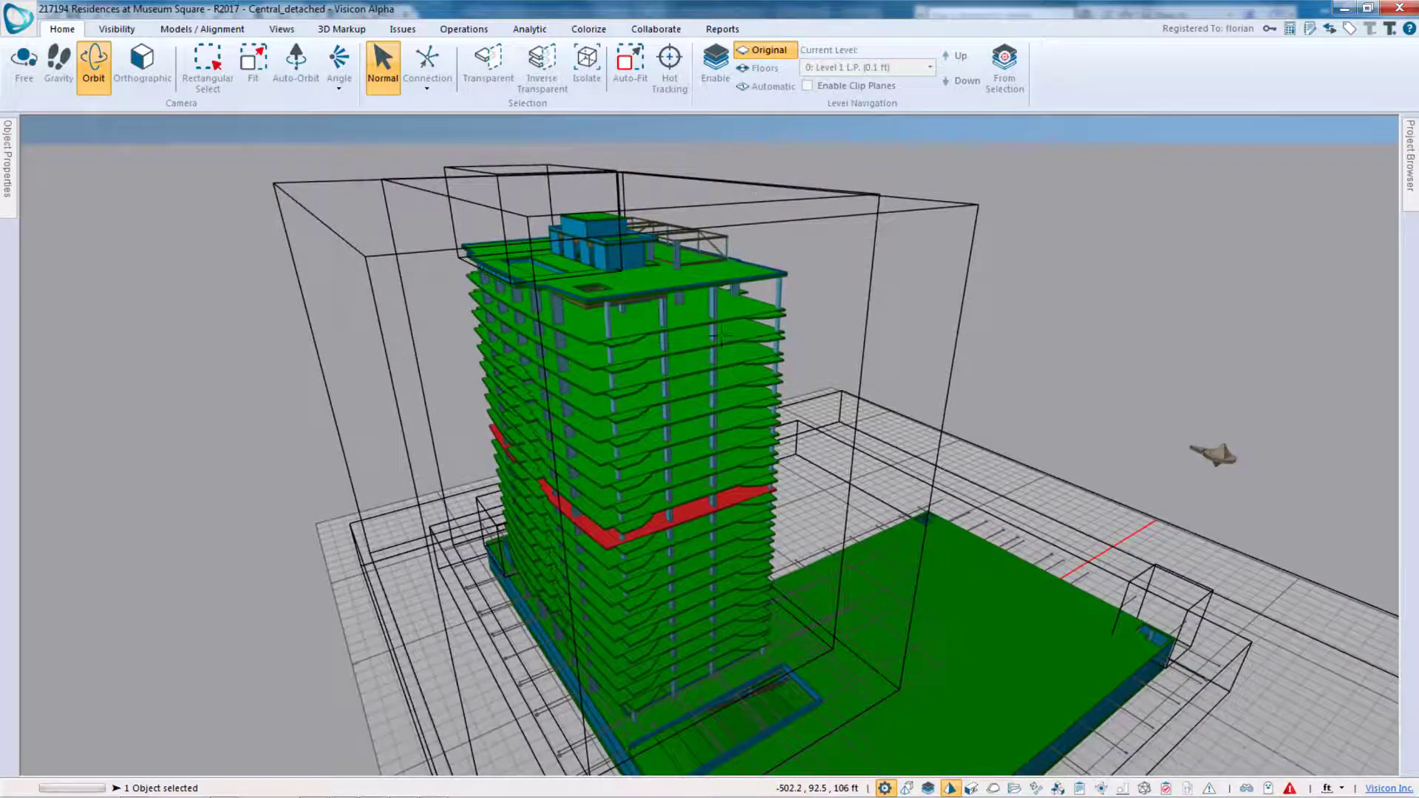
{"action": "left_click_drag", "start_coordinate": [721, 335], "coordinate": [976, 219]}
{"action": "left_click", "coordinate": [975, 219]}
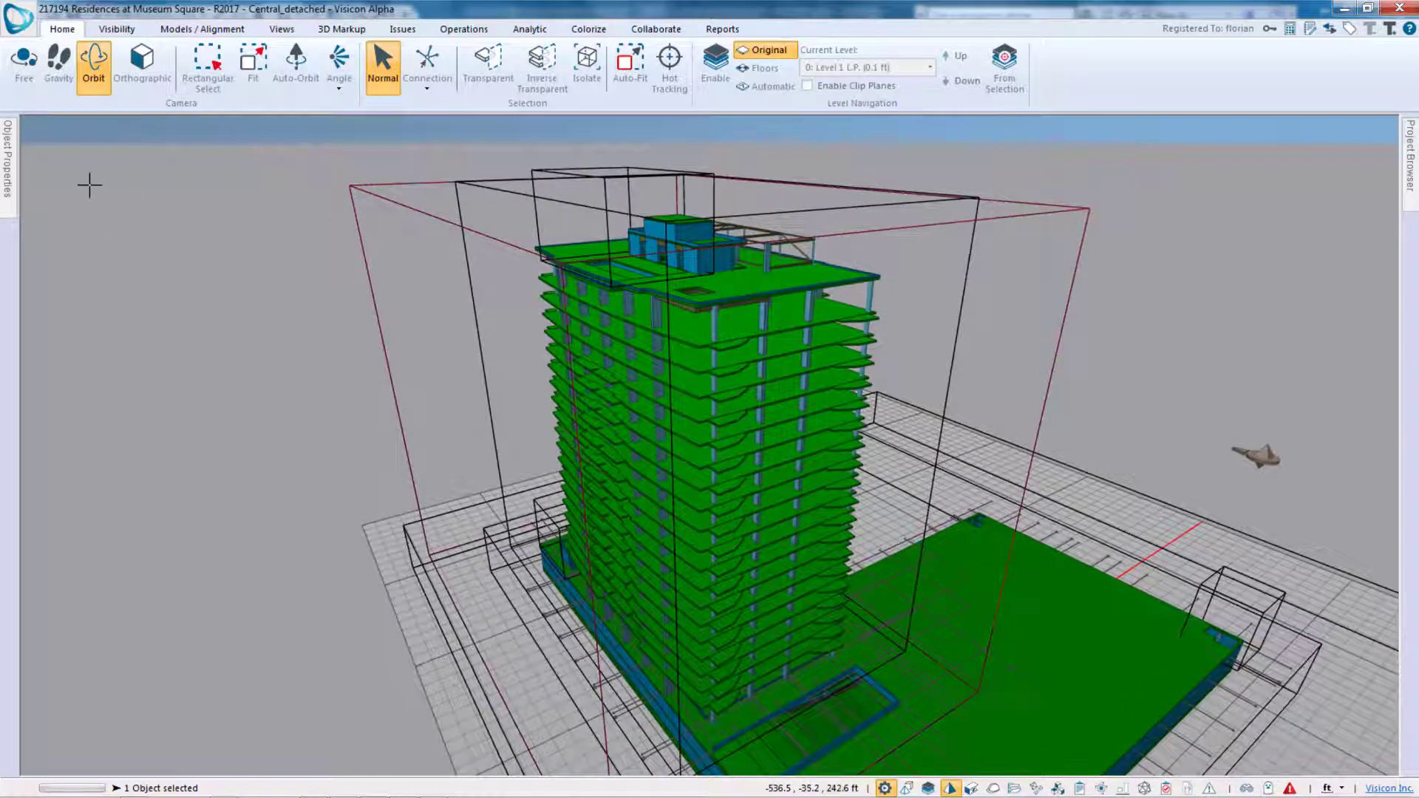
{"action": "left_click", "coordinate": [9, 174]}
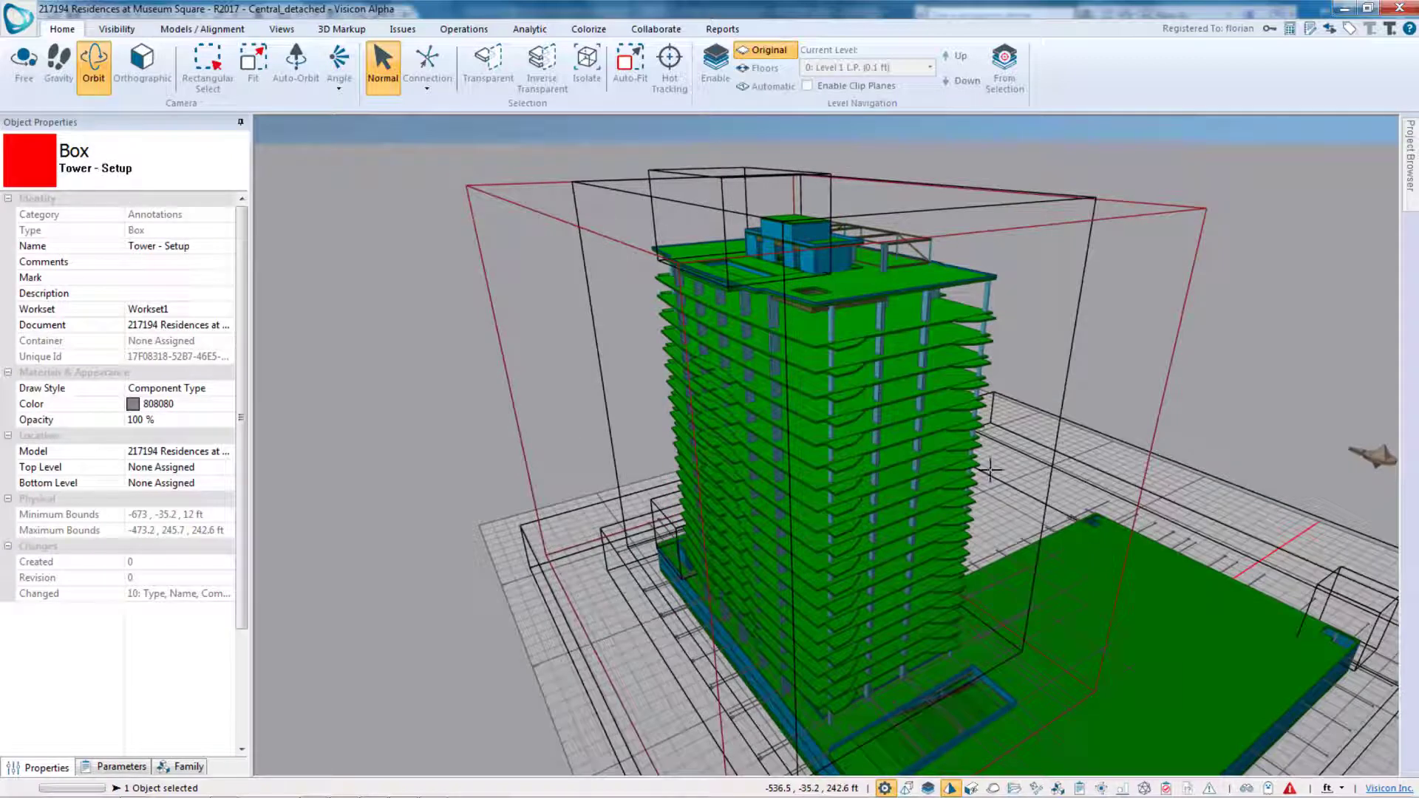
{"action": "left_click", "coordinate": [310, 229]}
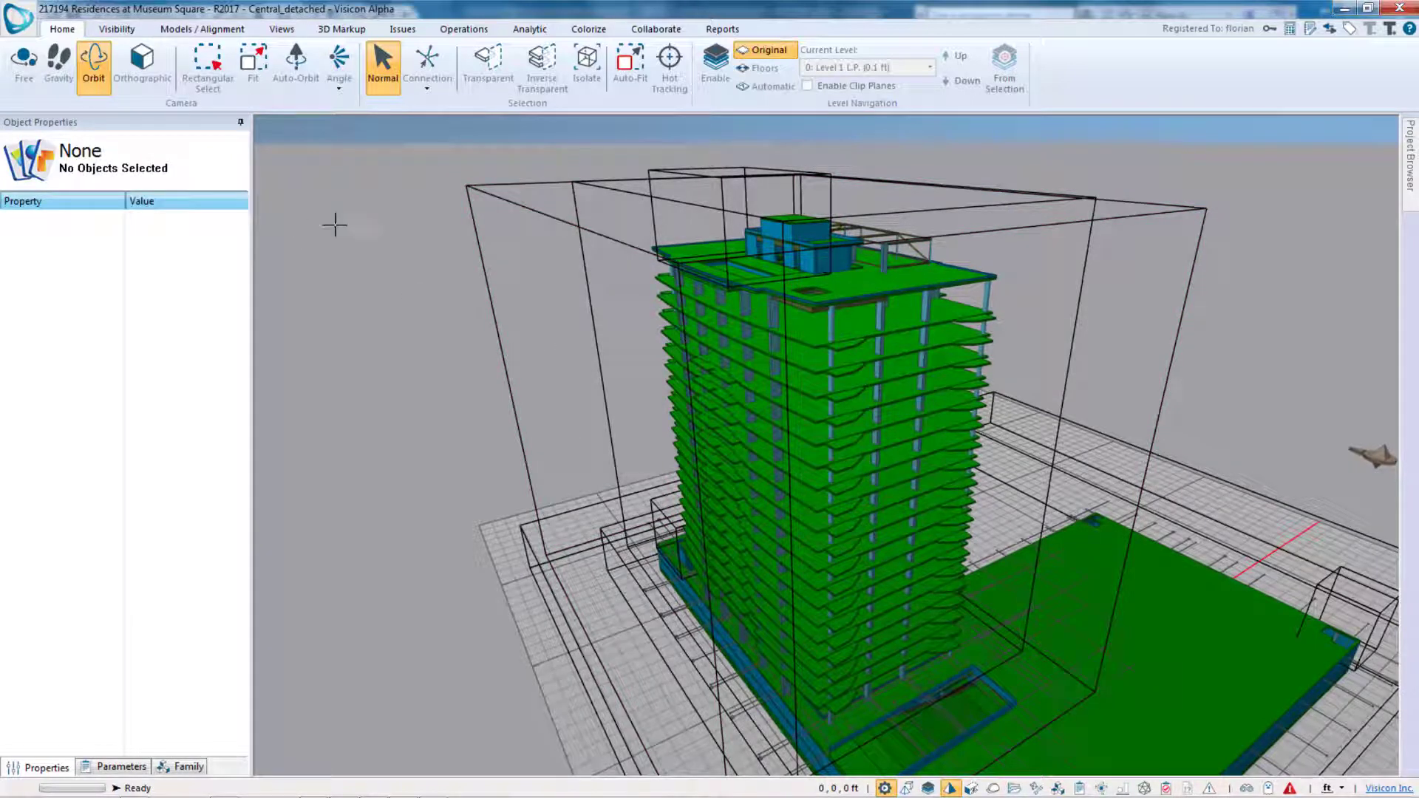
Step: Hide the wireframe scope boxes around the building and collapse the Object Properties pane
{"action": "left_click", "coordinate": [116, 29]}
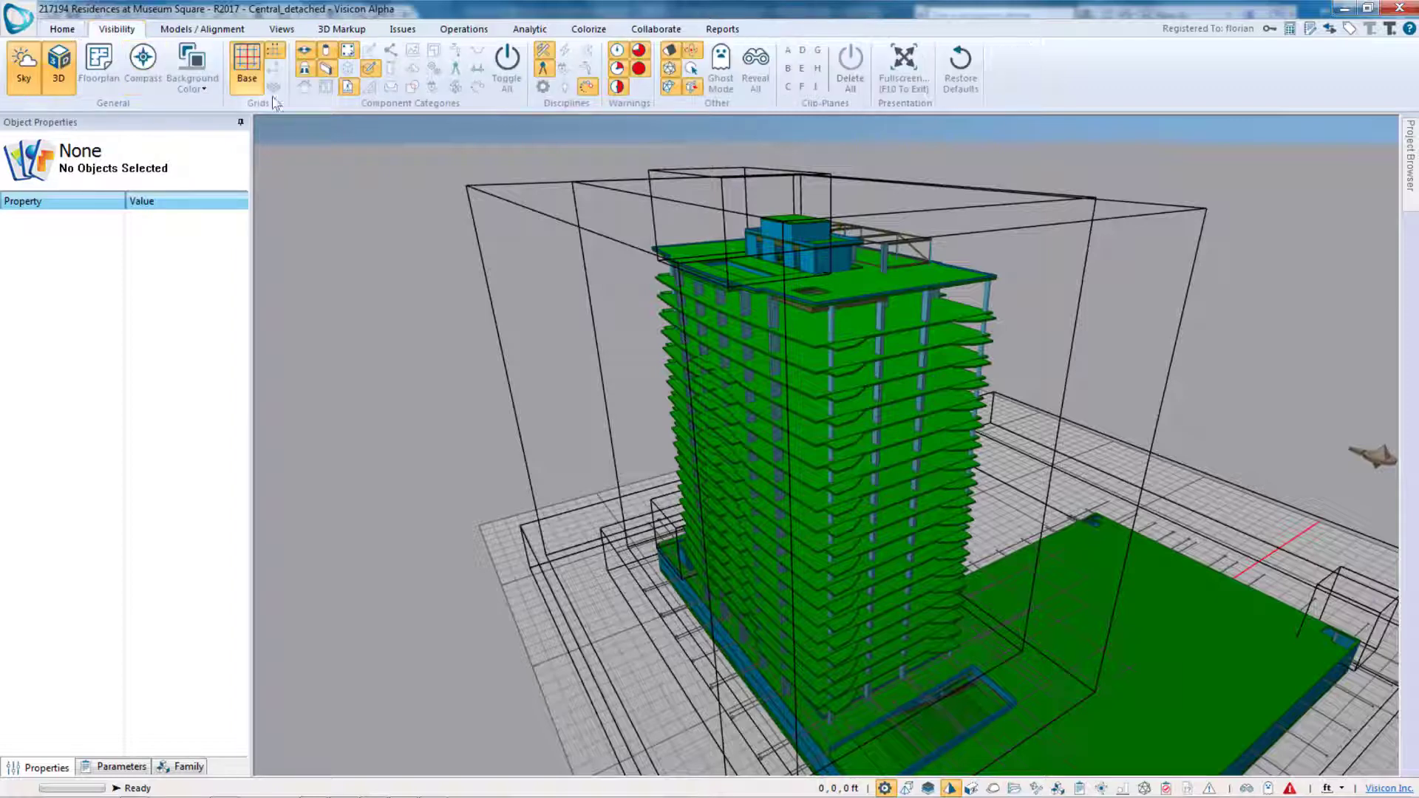
{"action": "left_click", "coordinate": [371, 71]}
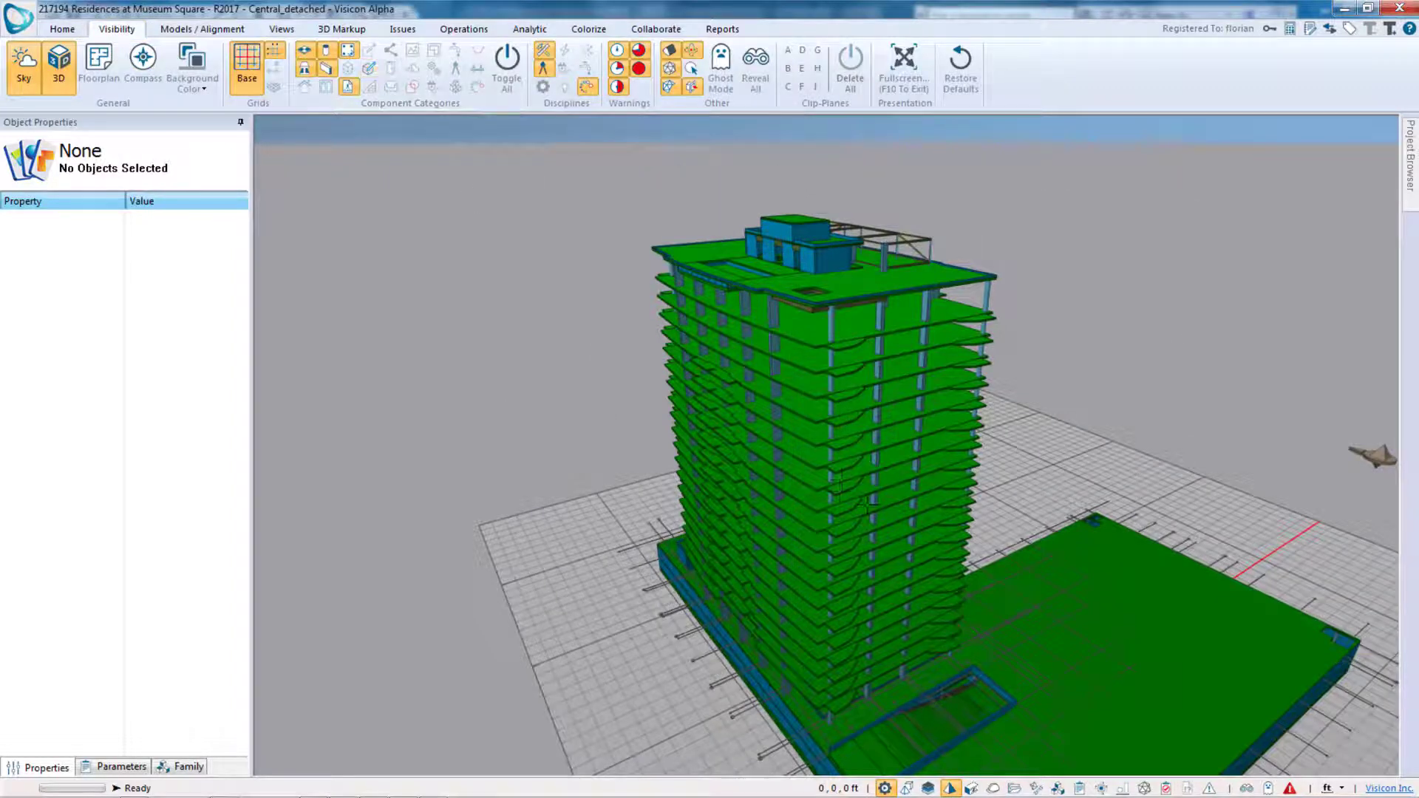
{"action": "left_click_drag", "start_coordinate": [862, 502], "coordinate": [760, 442]}
{"action": "left_click", "coordinate": [241, 122]}
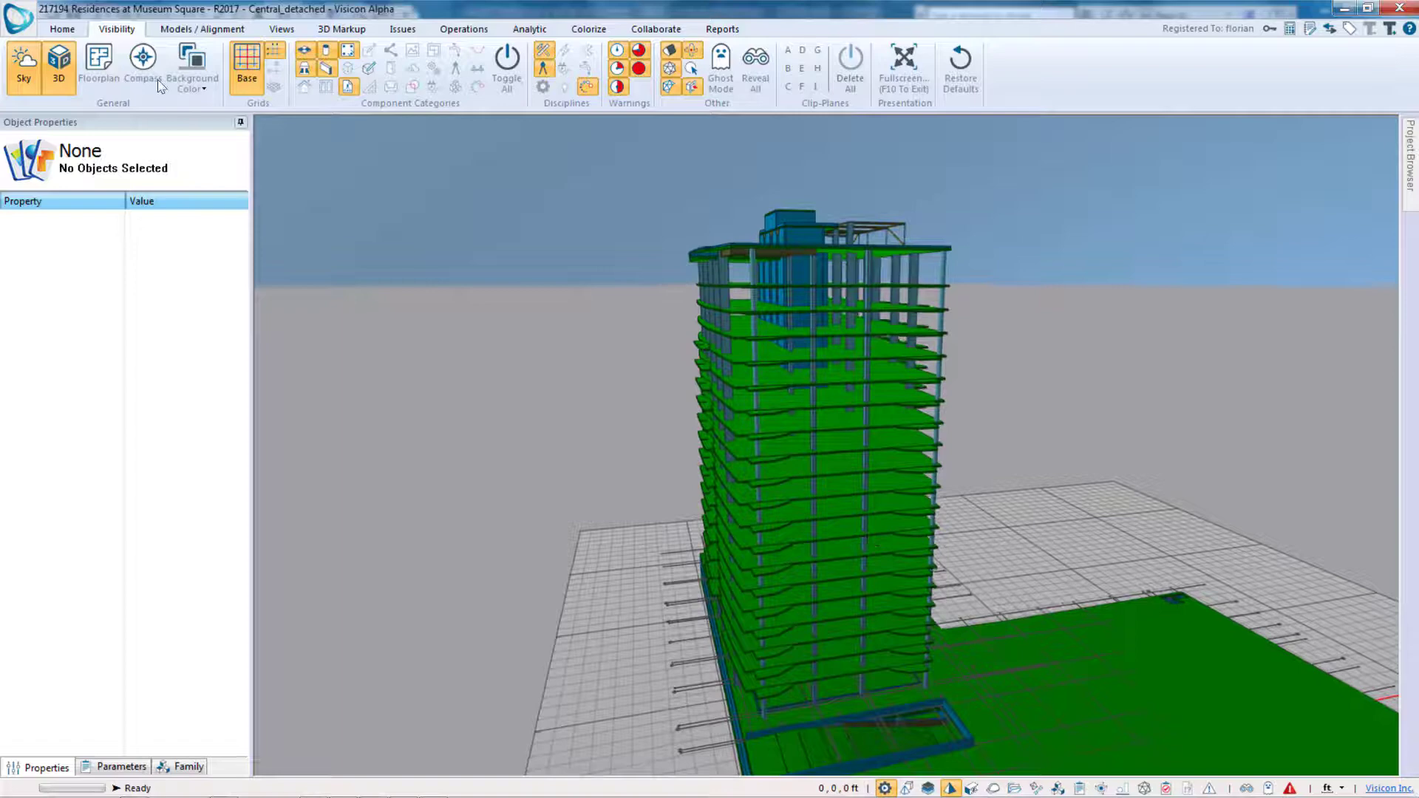
Step: Merge the file 217194_Strength_2017-12-05.e2k into the project as a new model
{"action": "scroll", "coordinate": [786, 509], "scroll_direction": "down", "scroll_amount": 10}
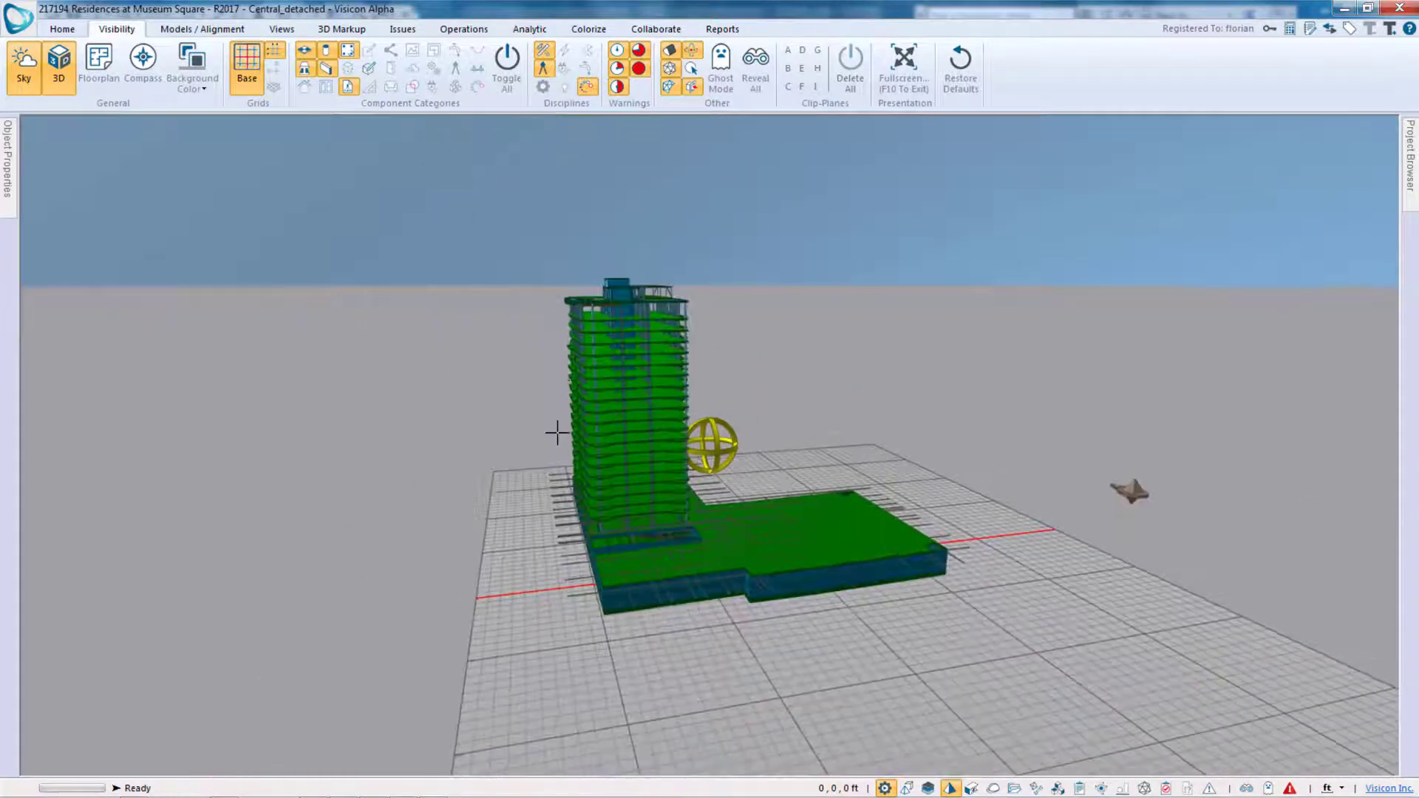
{"action": "left_click_drag", "start_coordinate": [613, 442], "coordinate": [587, 380]}
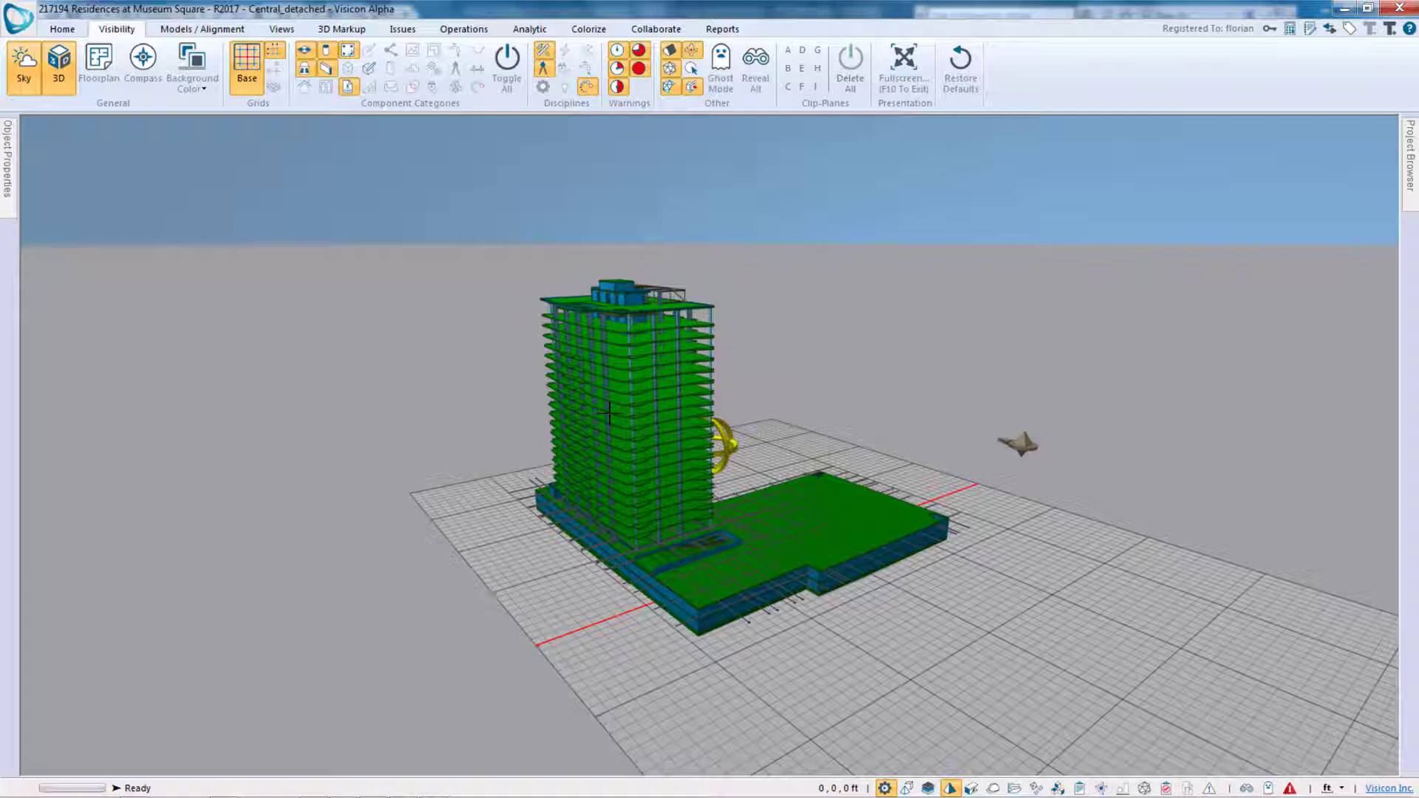
{"action": "left_click", "coordinate": [12, 25]}
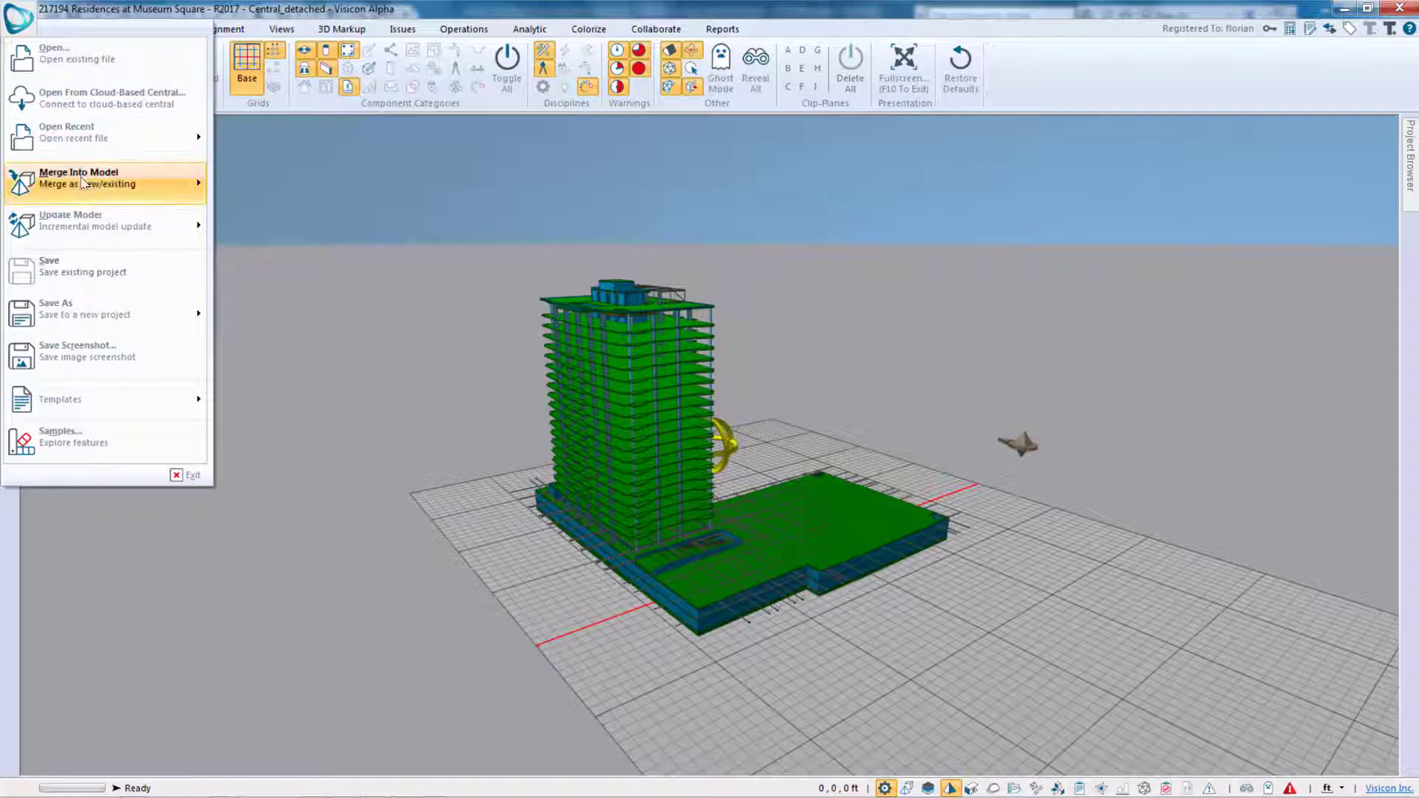
{"action": "mouse_move", "coordinate": [83, 182]}
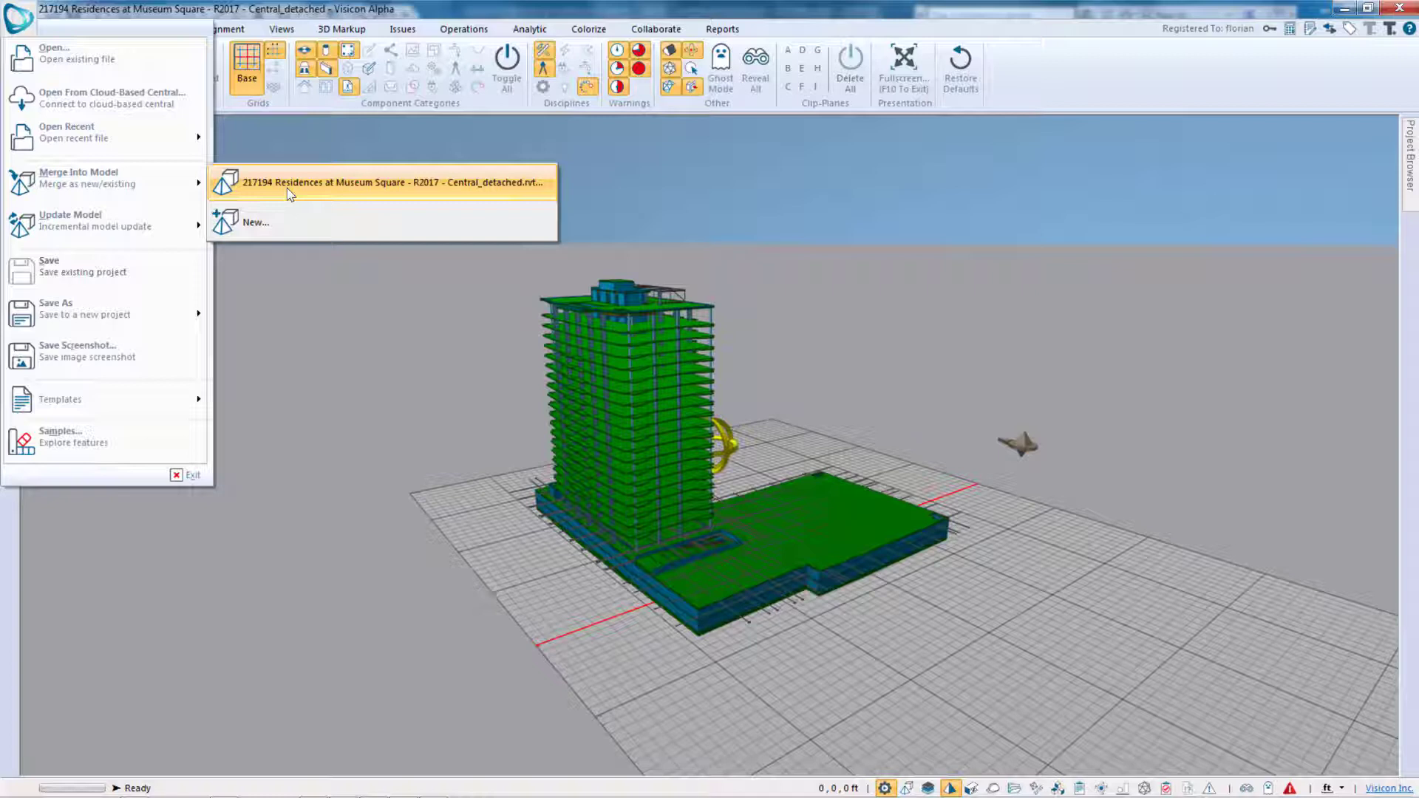
{"action": "left_click", "coordinate": [261, 224]}
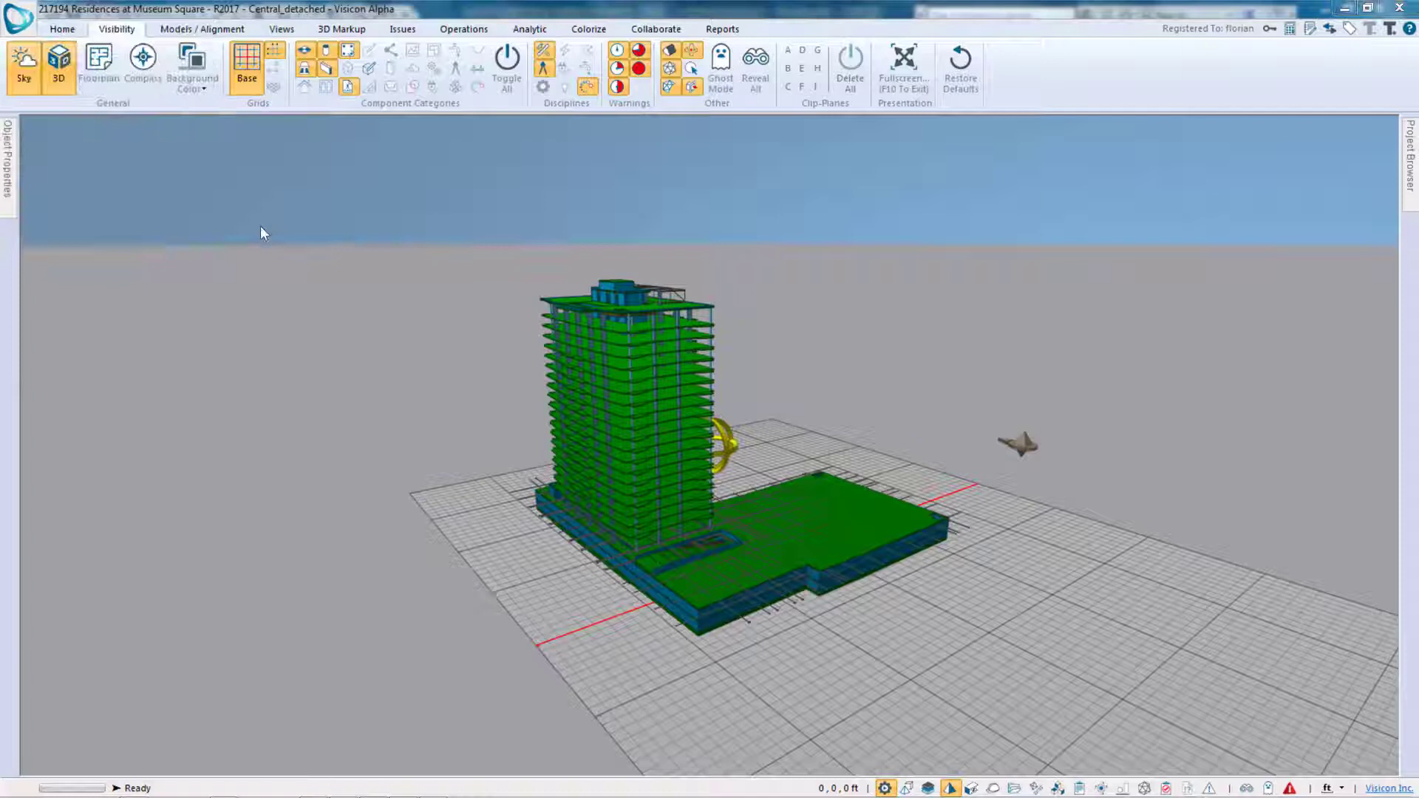
{"action": "left_click", "coordinate": [480, 307]}
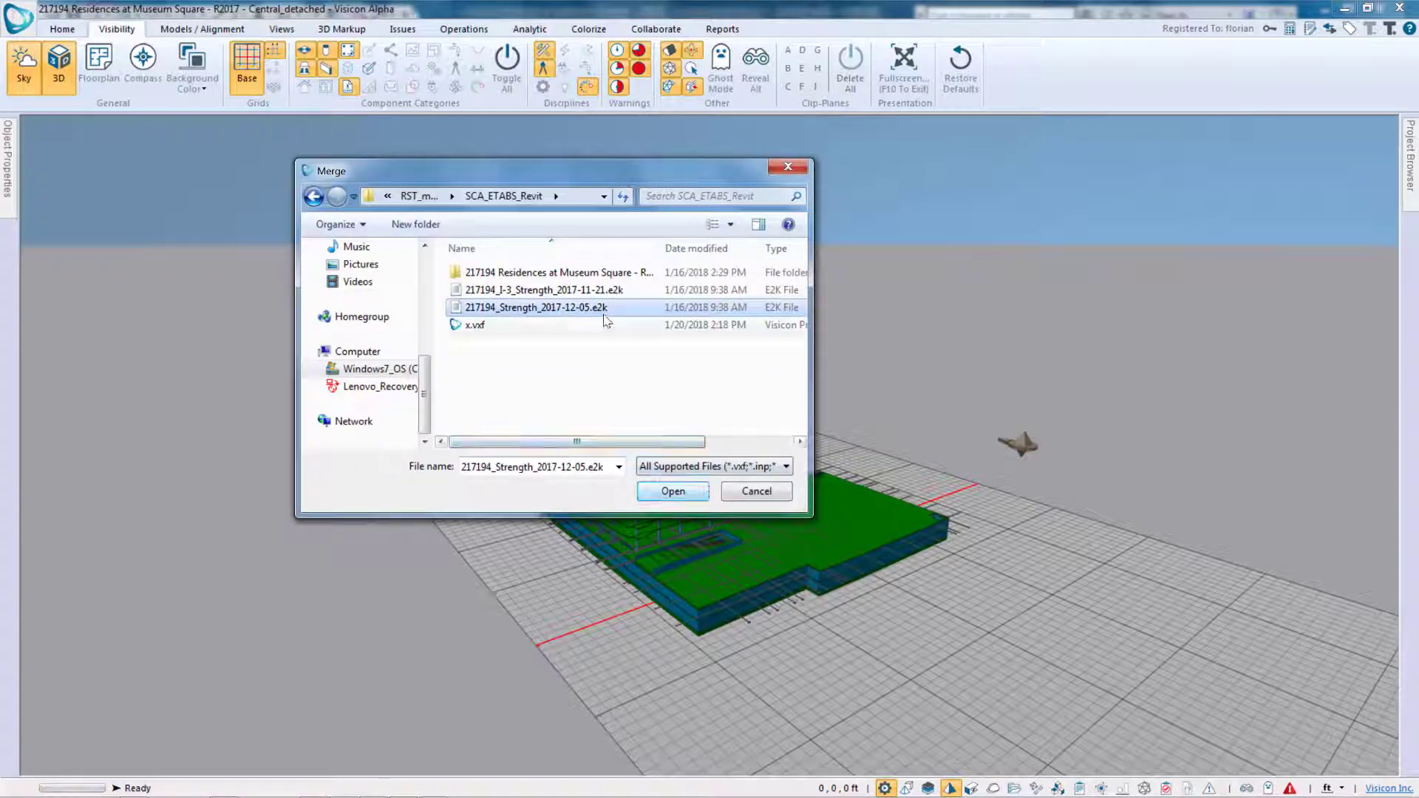
{"action": "left_click", "coordinate": [673, 491]}
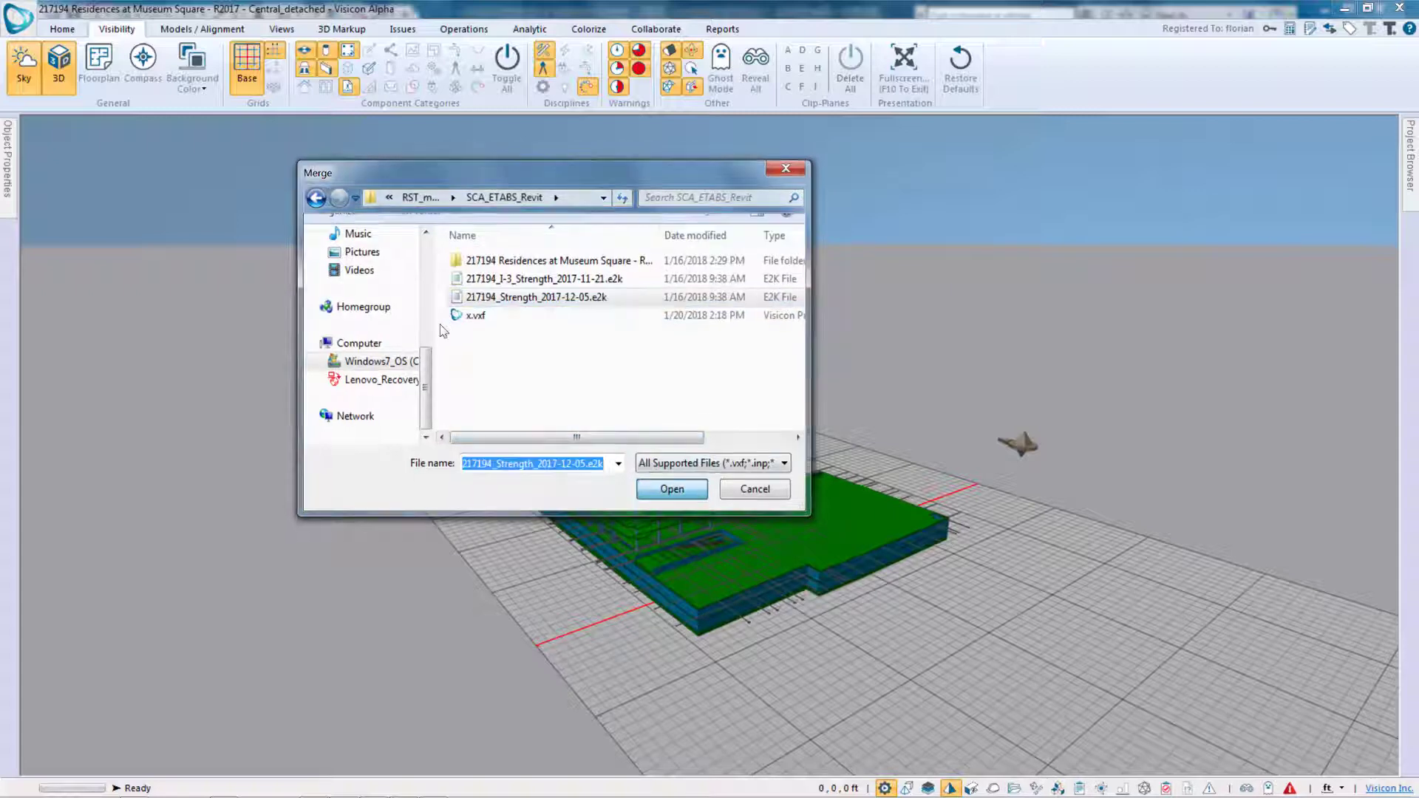
Step: Turn off the component category that draws the blue outlines on the merged structural model
{"action": "middle_click_drag", "start_coordinate": [687, 509], "coordinate": [539, 580]}
{"action": "scroll", "coordinate": [739, 492], "scroll_direction": "up", "scroll_amount": 4}
{"action": "scroll", "coordinate": [744, 500], "scroll_direction": "up", "scroll_amount": 4}
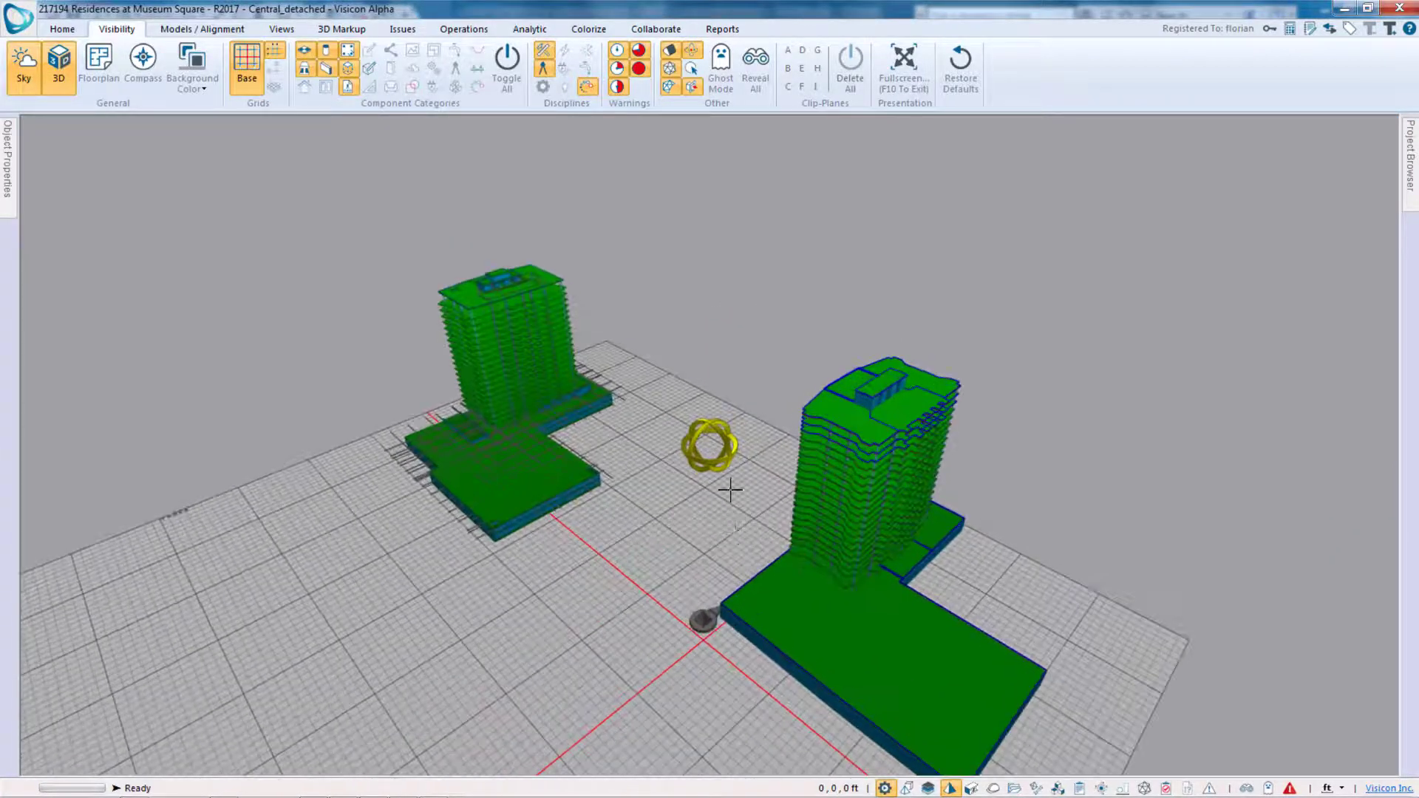
{"action": "middle_click_drag", "start_coordinate": [729, 488], "coordinate": [682, 524], "text": "shift"}
{"action": "scroll", "coordinate": [681, 523], "scroll_direction": "down", "scroll_amount": 2}
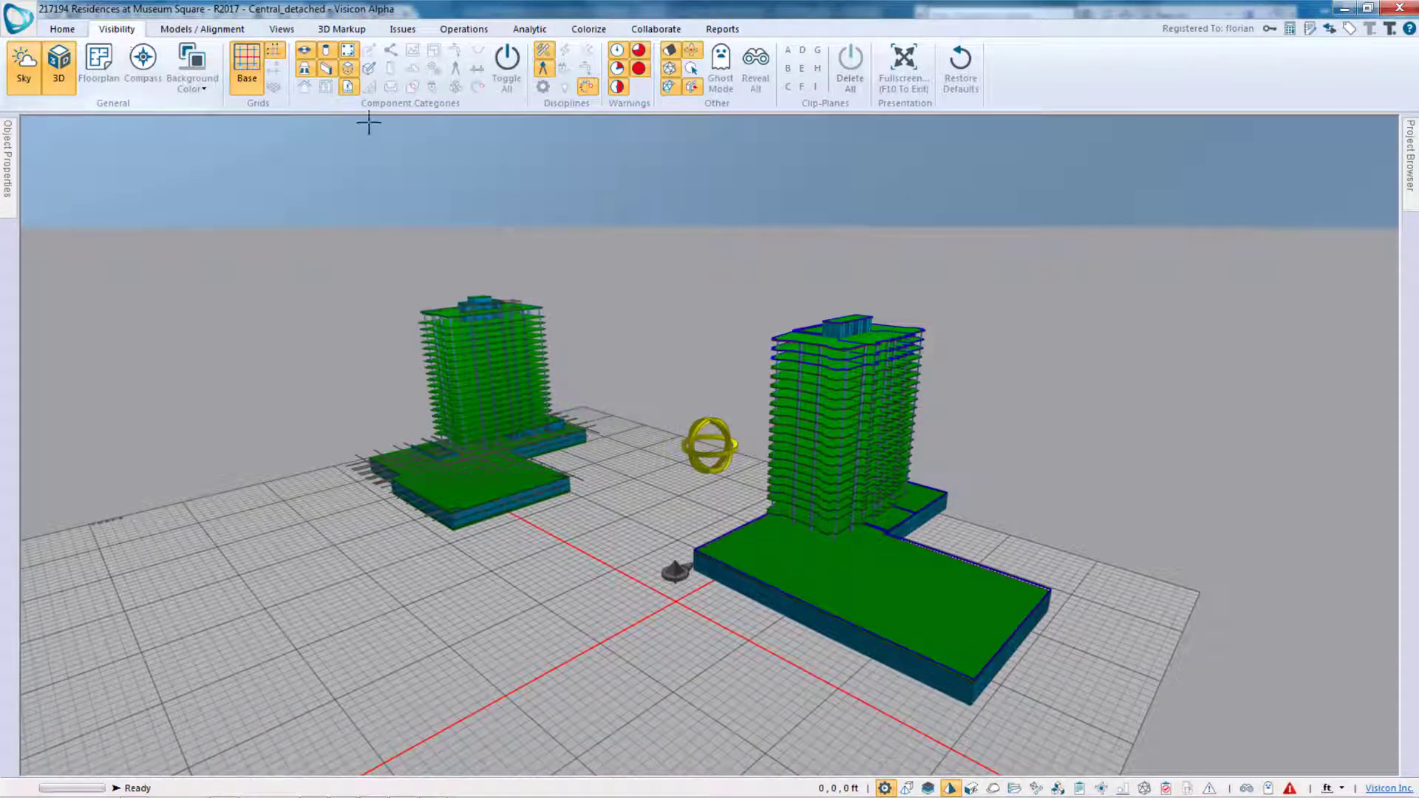
{"action": "left_click", "coordinate": [346, 74]}
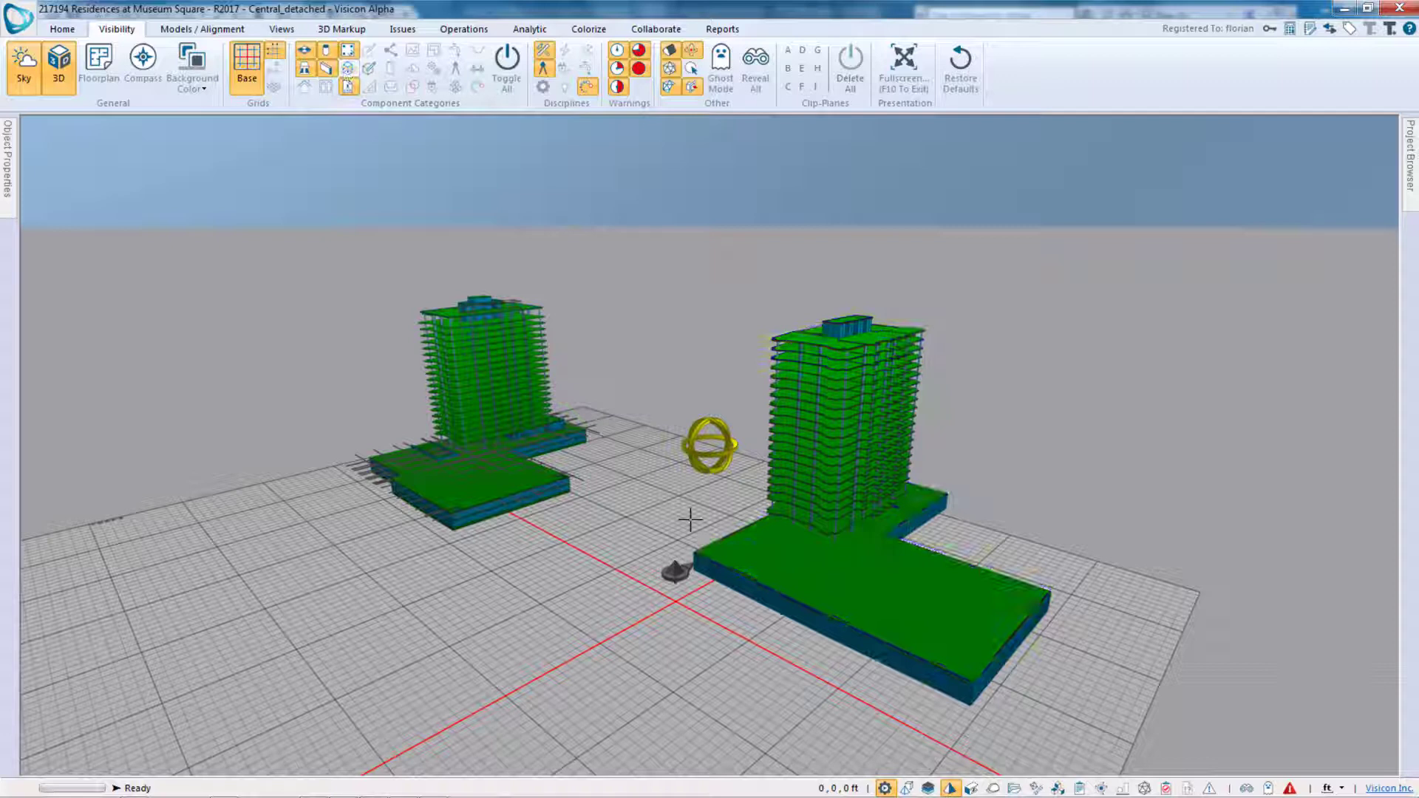
Step: Open the Project Browser and list the project's models so the view is coloured by model
{"action": "left_click_drag", "start_coordinate": [521, 281], "coordinate": [492, 304]}
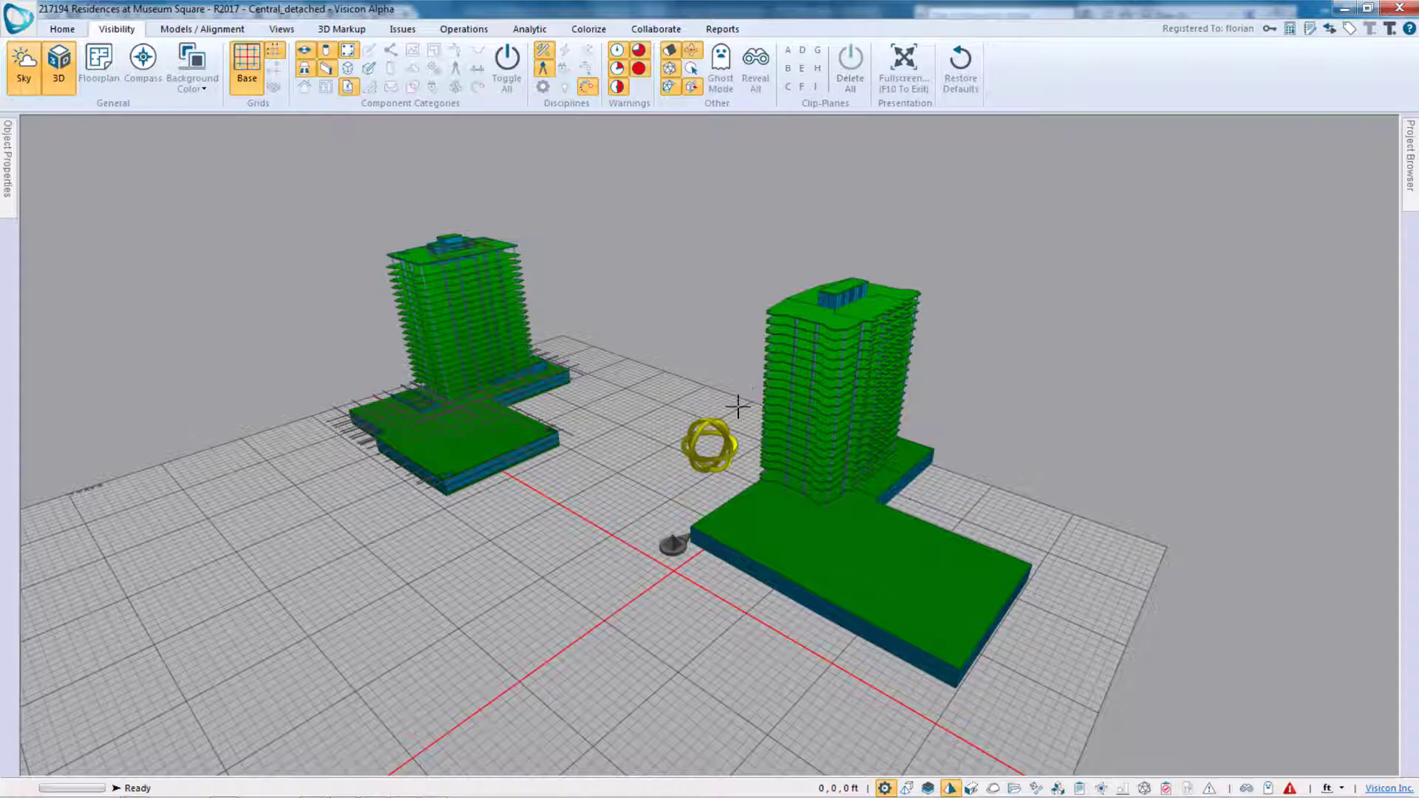
{"action": "left_click_drag", "start_coordinate": [734, 402], "coordinate": [657, 433]}
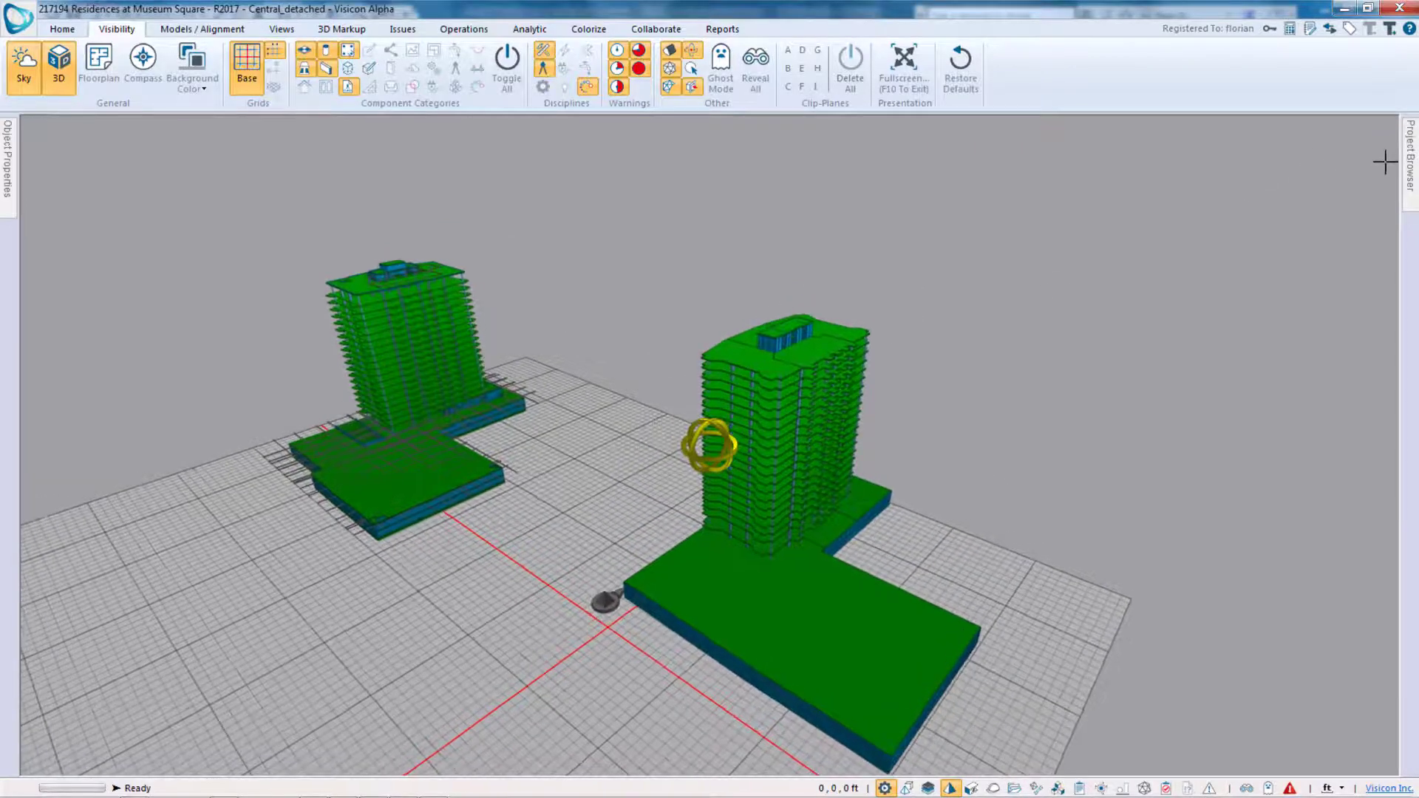
{"action": "left_click", "coordinate": [1411, 171]}
{"action": "left_click_drag", "start_coordinate": [477, 409], "coordinate": [632, 364]}
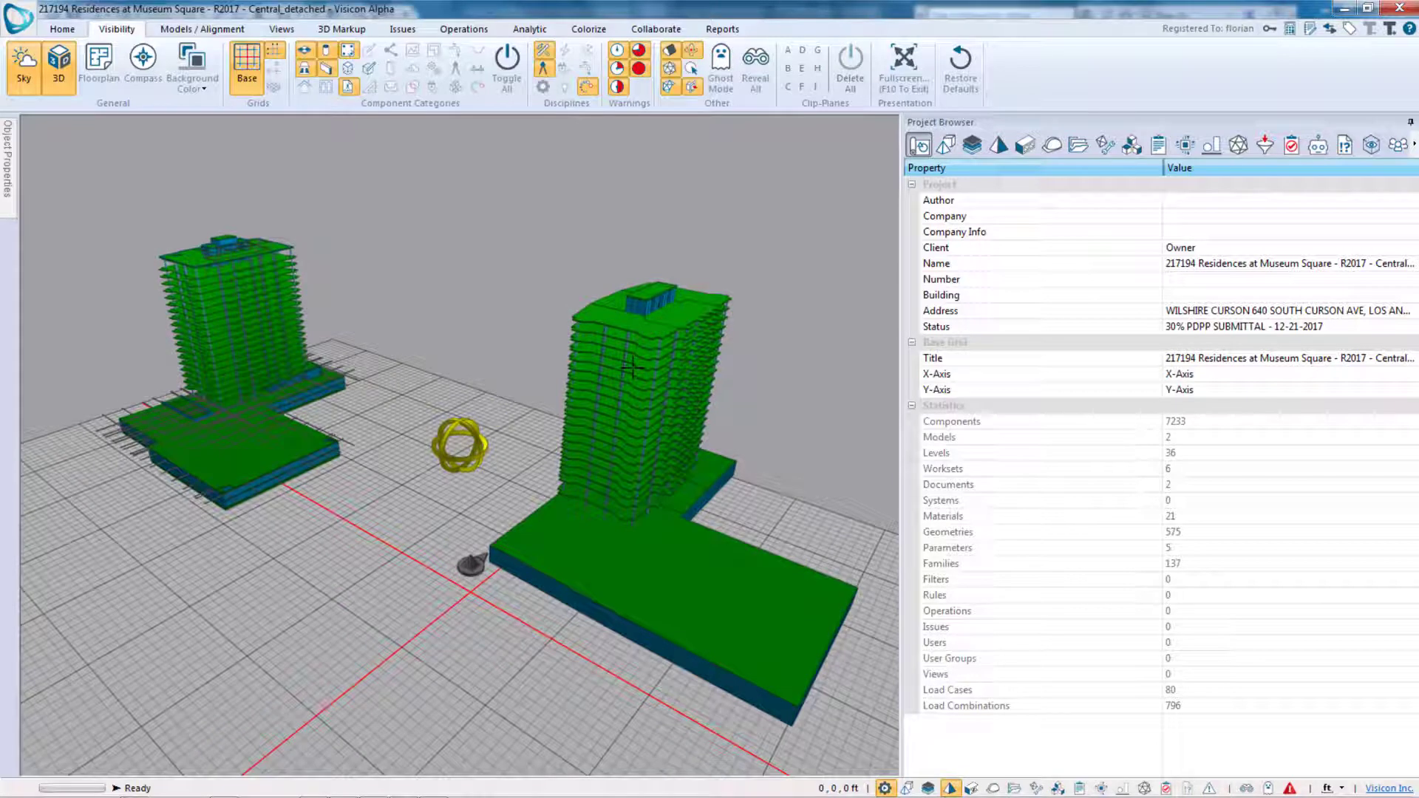
{"action": "left_click", "coordinate": [946, 146]}
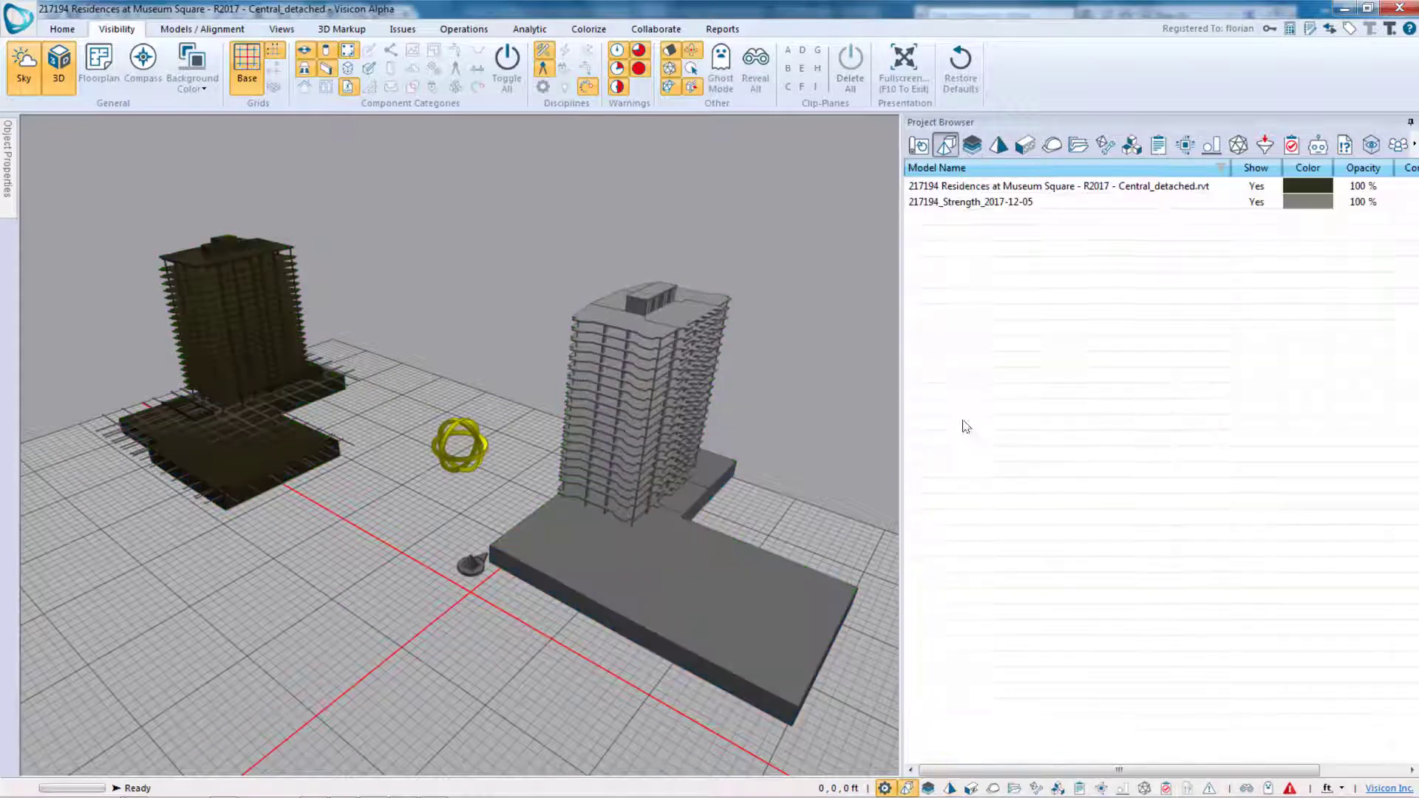
Step: Set the colour of the model 217194 Residences at Museum Square - R2017 - Central_detached.rvt to yellow
{"action": "left_click_drag", "start_coordinate": [843, 493], "coordinate": [747, 477]}
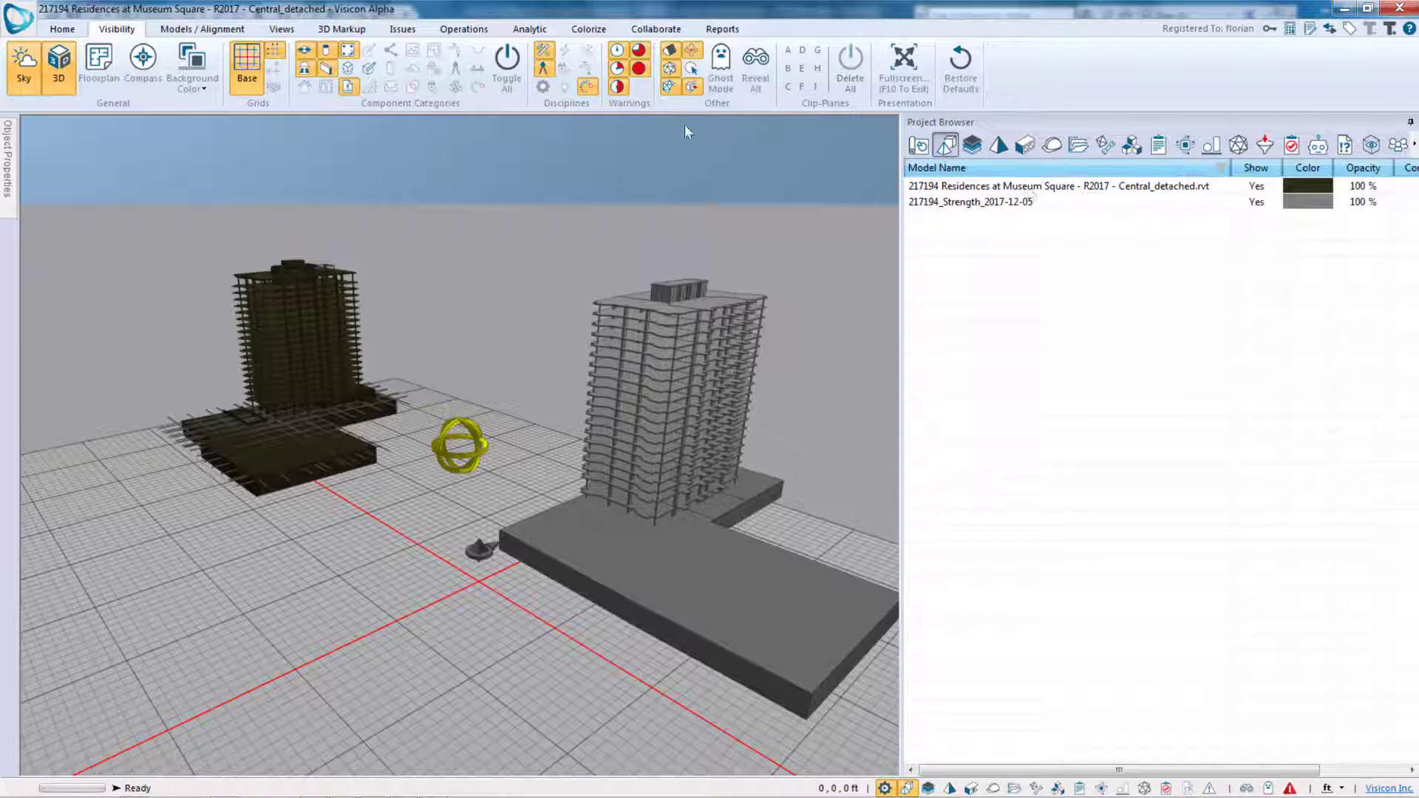
{"action": "left_click", "coordinate": [1035, 187]}
{"action": "left_click", "coordinate": [1308, 186]}
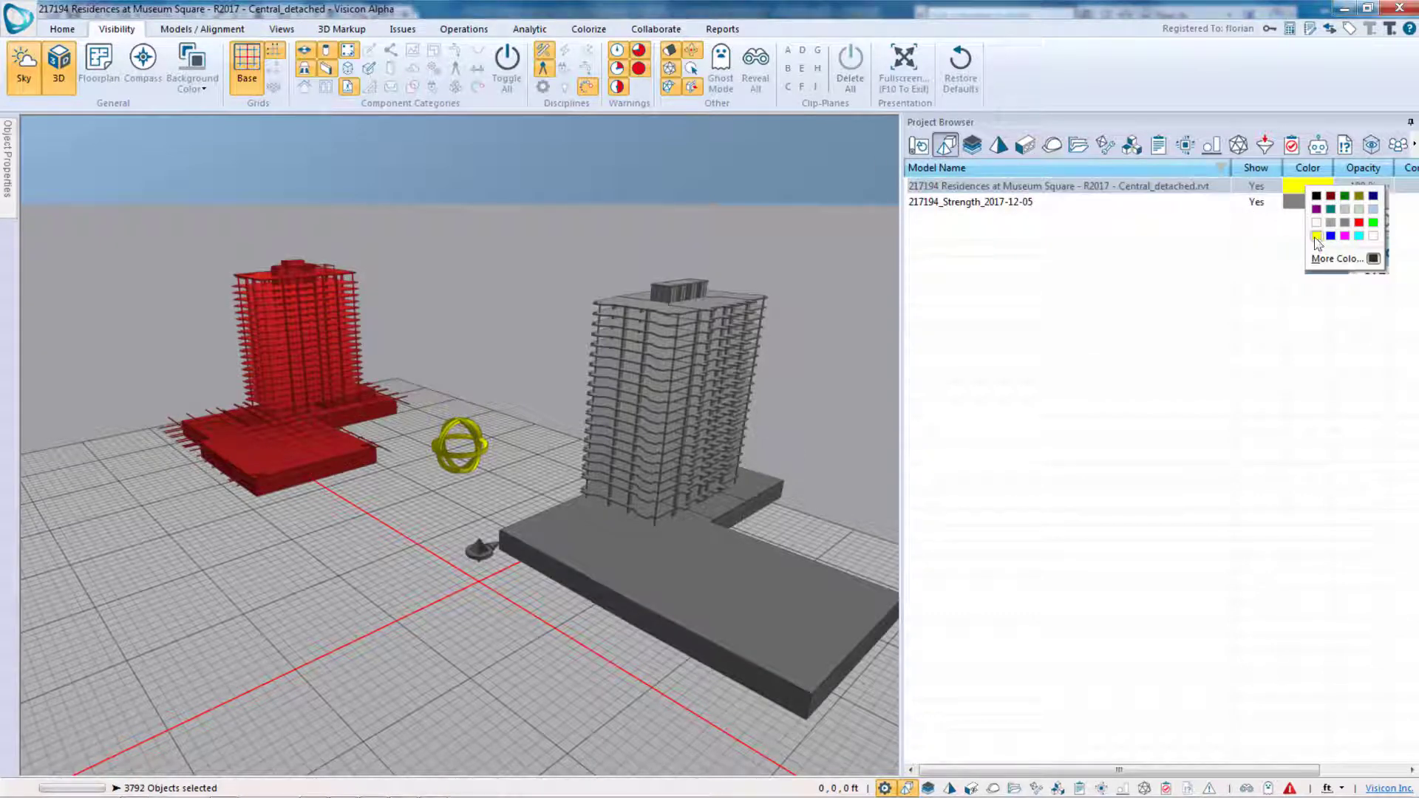
{"action": "left_click", "coordinate": [1317, 236]}
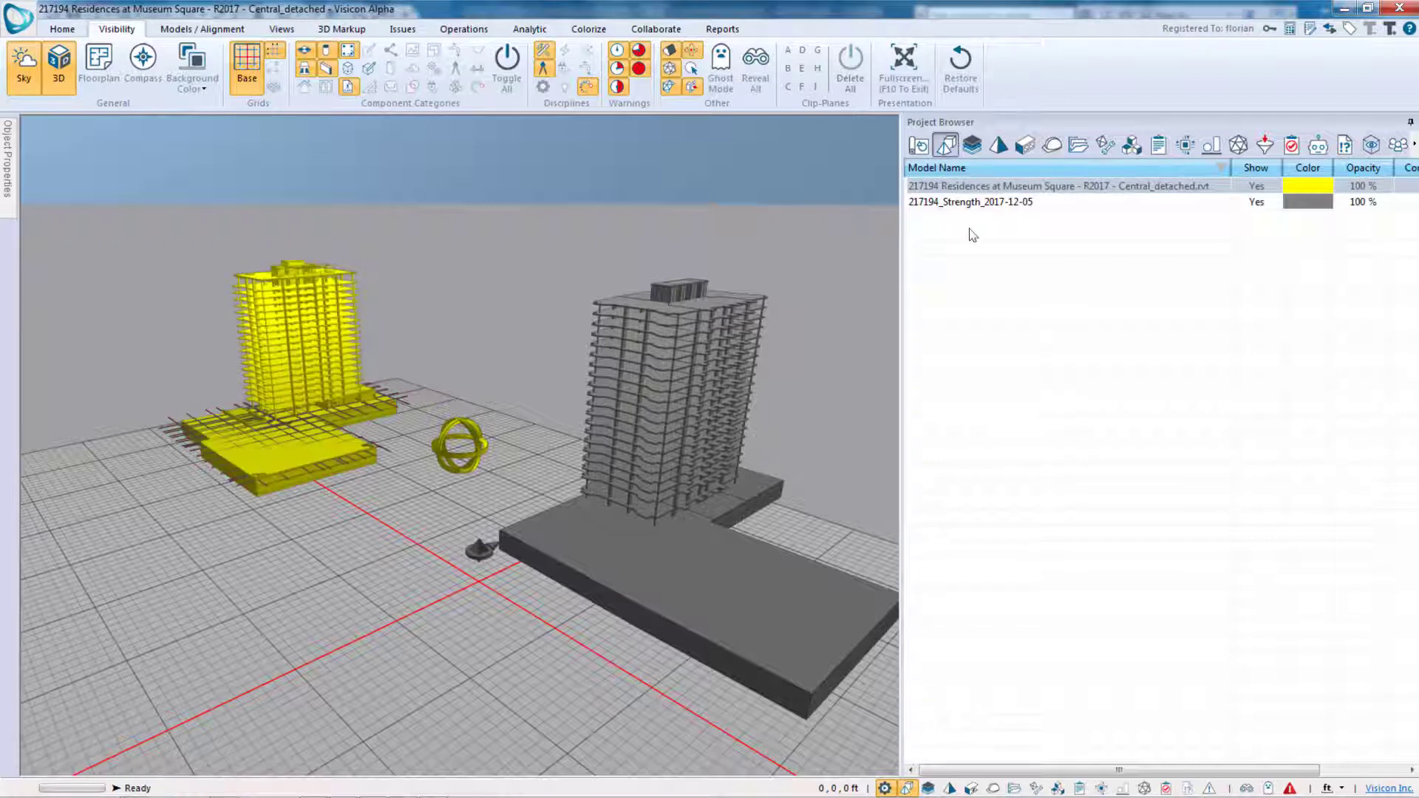
Step: Set the colour of the 217194_Strength_2017-12-05 model to blue
{"action": "left_click", "coordinate": [970, 202]}
{"action": "left_click", "coordinate": [1313, 210]}
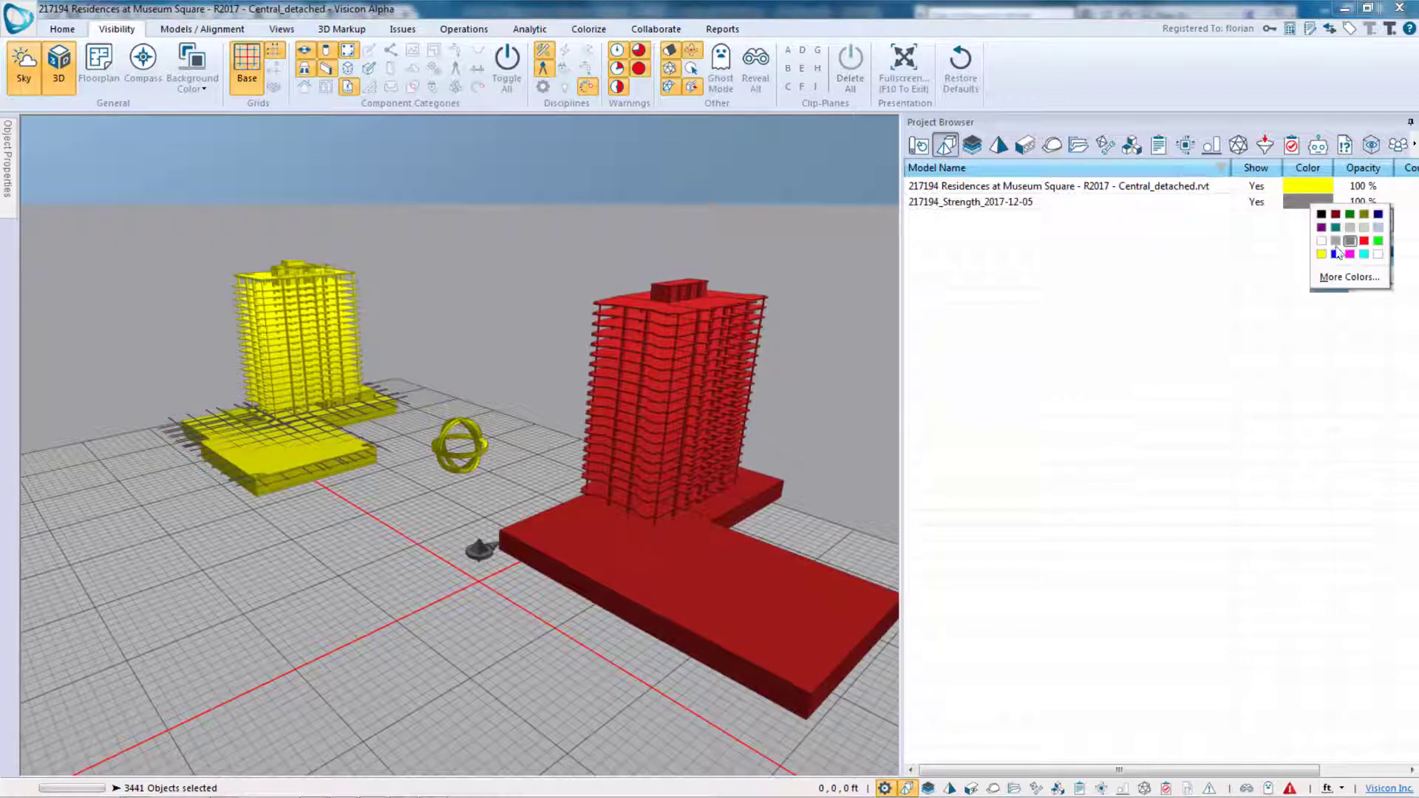
{"action": "left_click", "coordinate": [1341, 260]}
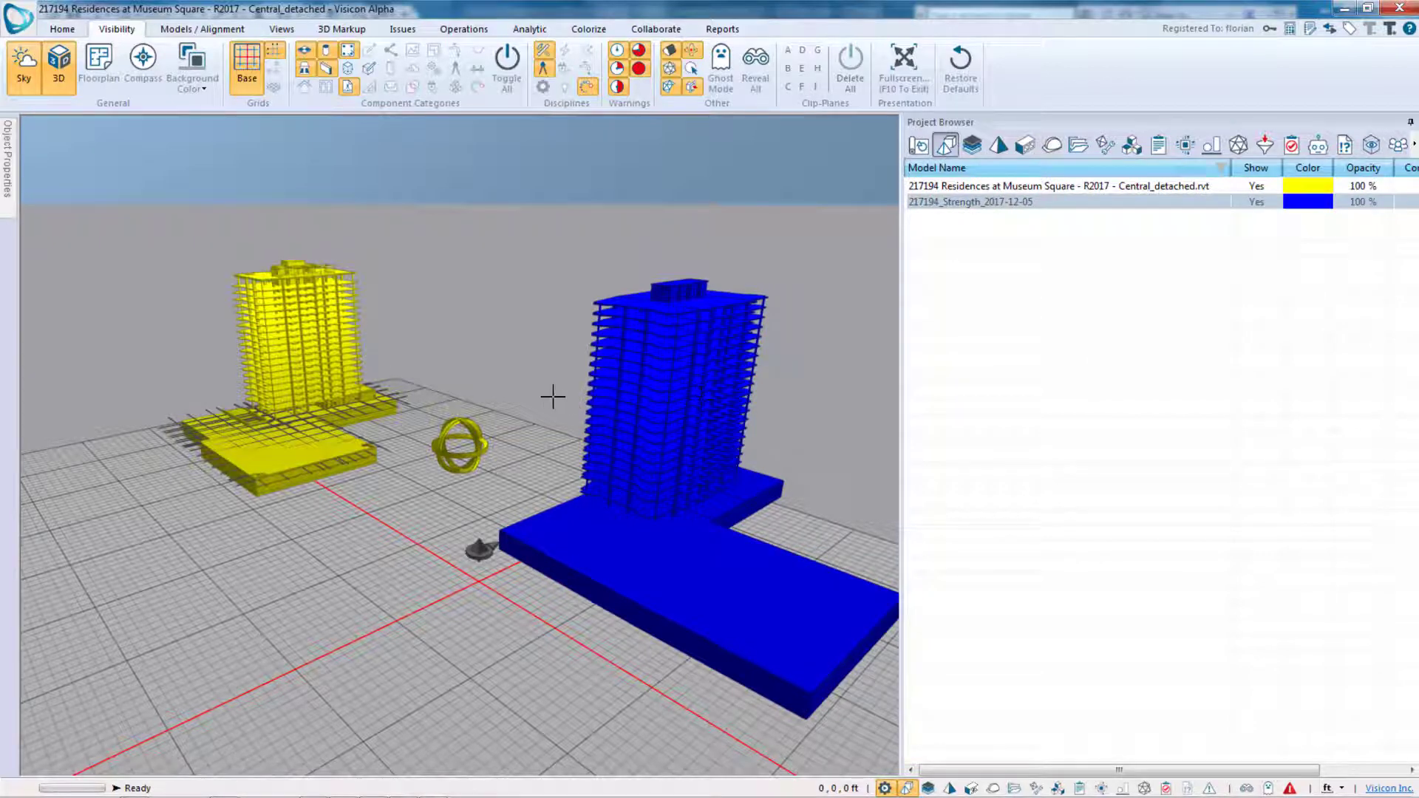
Step: Start aligning the 217194_Strength_2017-12-05 model by objects, using a column in the tower's top storey as the source component
{"action": "middle_click_drag", "start_coordinate": [553, 397], "coordinate": [354, 255]}
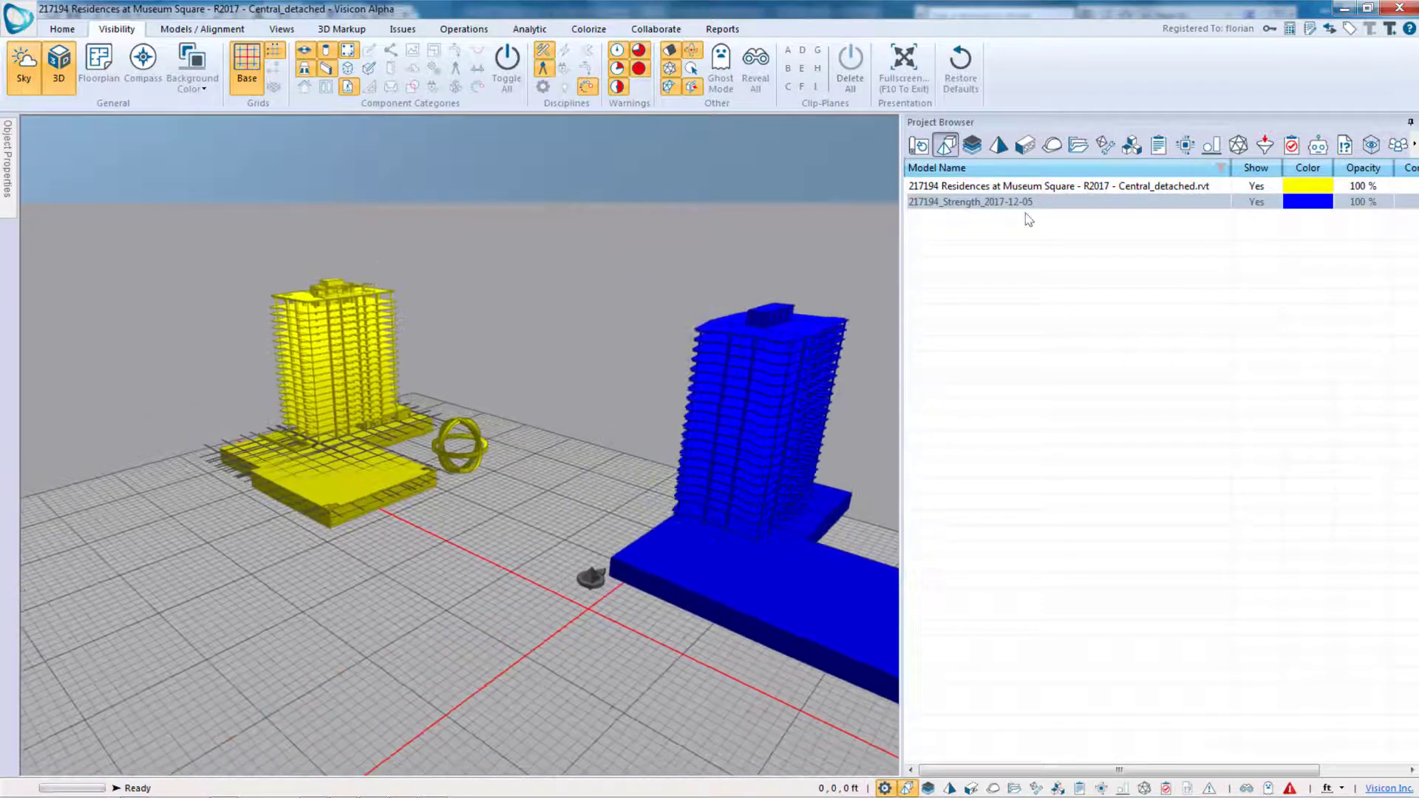
{"action": "left_click", "coordinate": [1065, 204]}
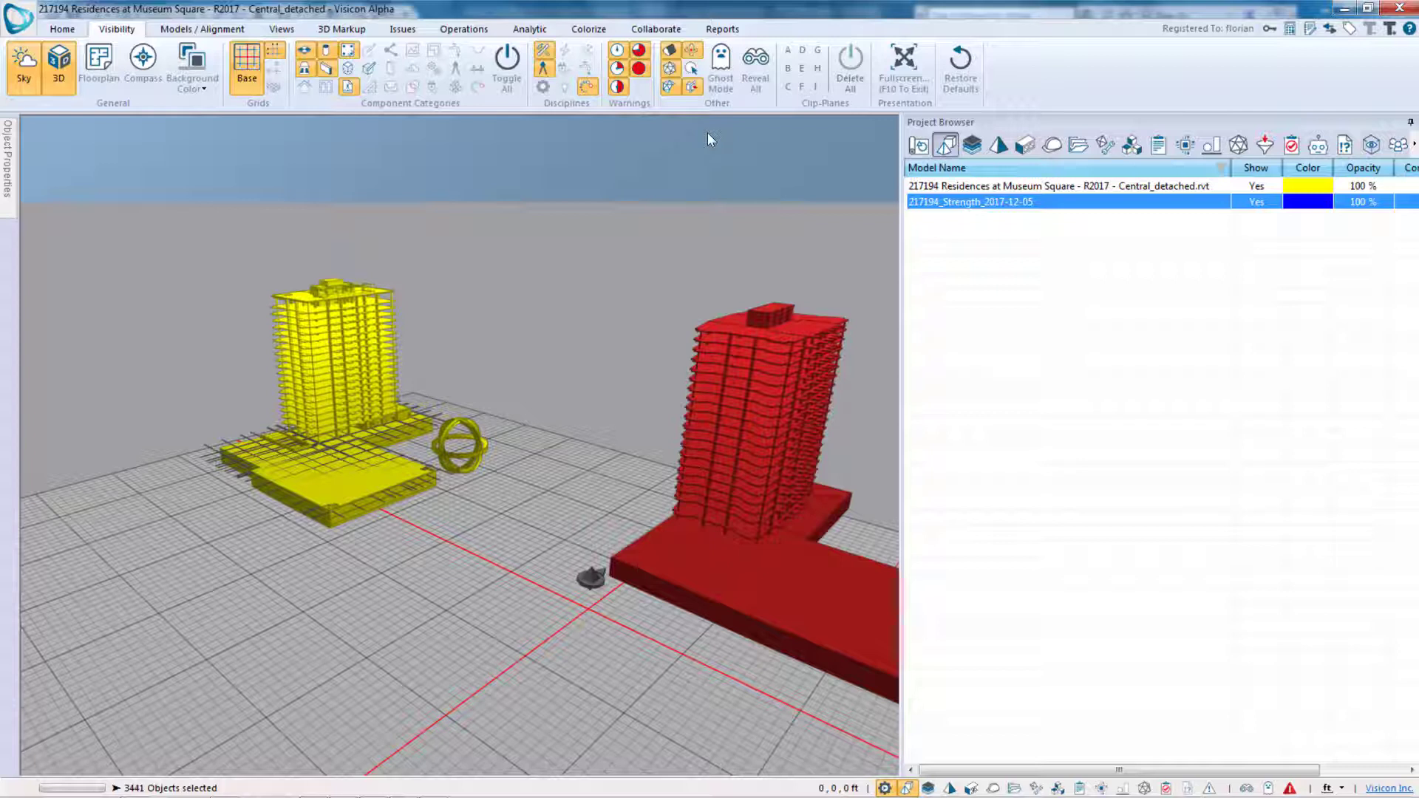
{"action": "scroll", "coordinate": [133, 27], "scroll_direction": "down", "scroll_amount": 1}
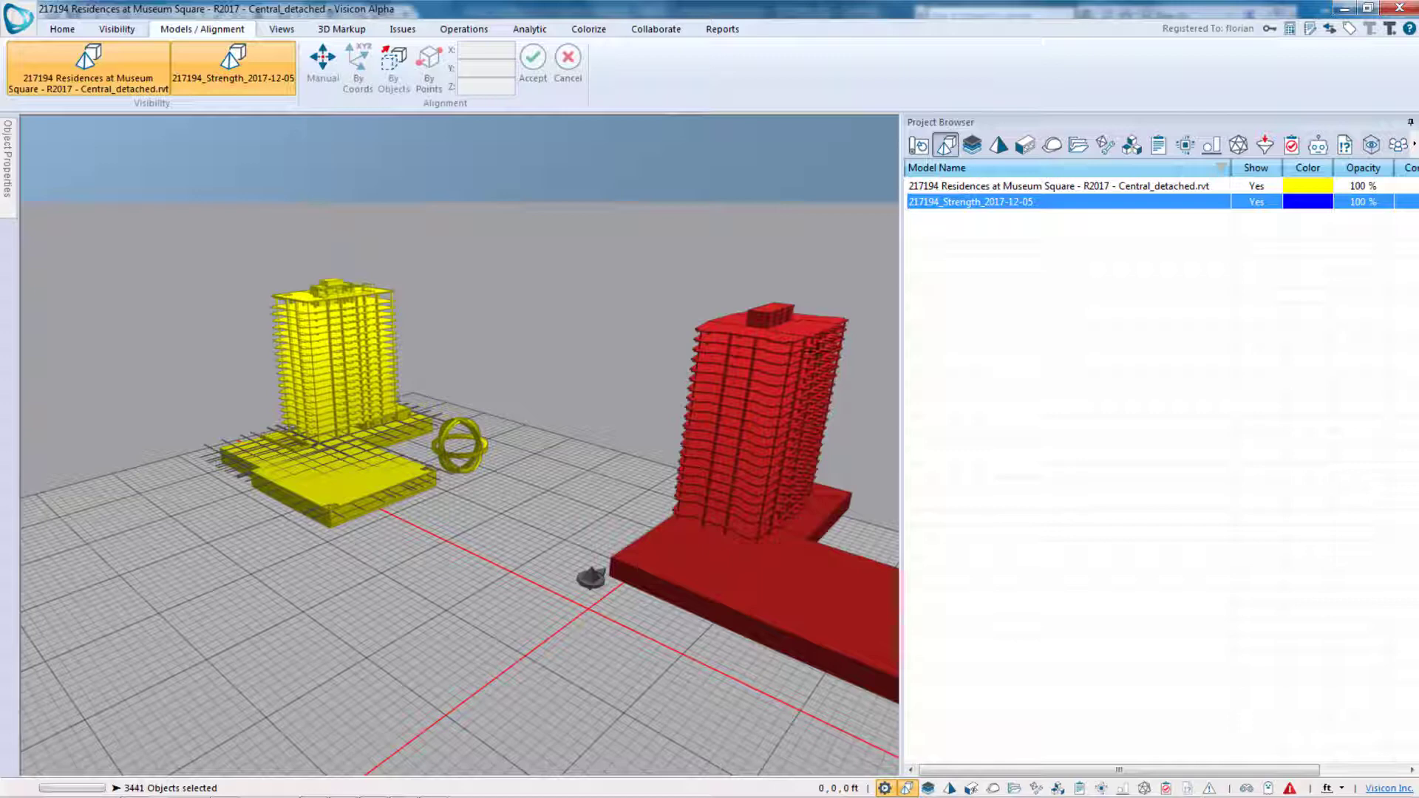
{"action": "left_click", "coordinate": [394, 74]}
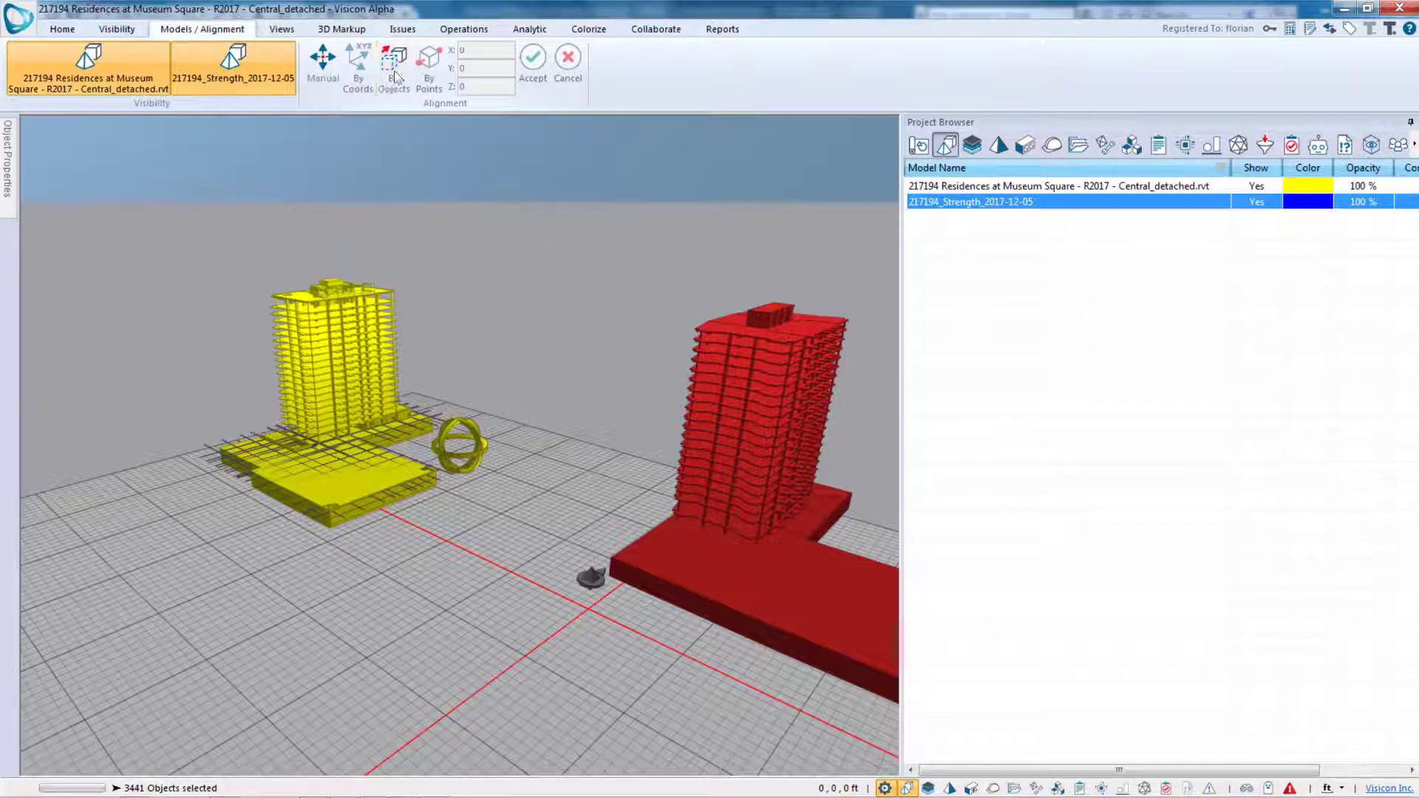
{"action": "scroll", "coordinate": [721, 392], "scroll_direction": "up", "scroll_amount": 5}
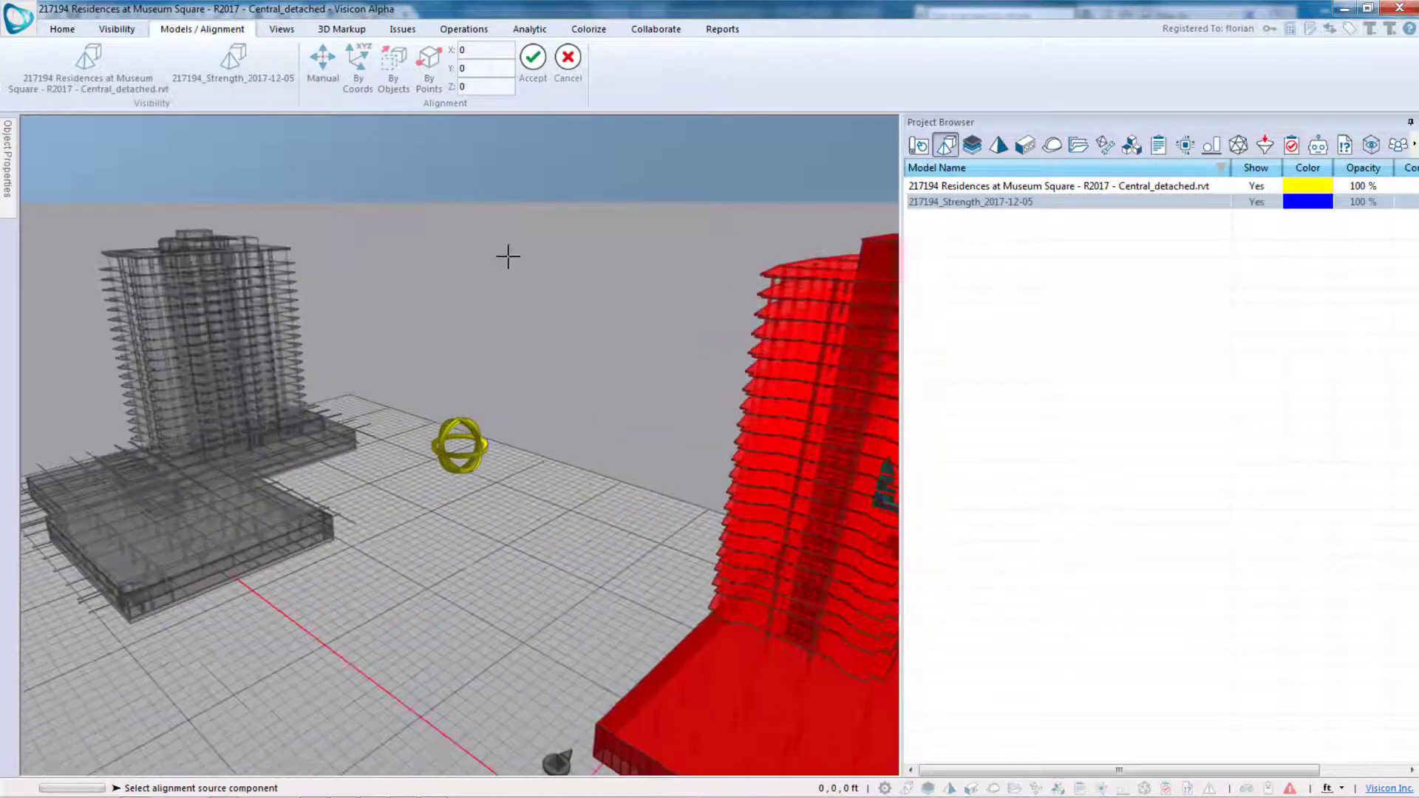
{"action": "middle_click_drag", "start_coordinate": [695, 395], "coordinate": [578, 426]}
{"action": "scroll", "coordinate": [671, 333], "scroll_direction": "up", "scroll_amount": 1}
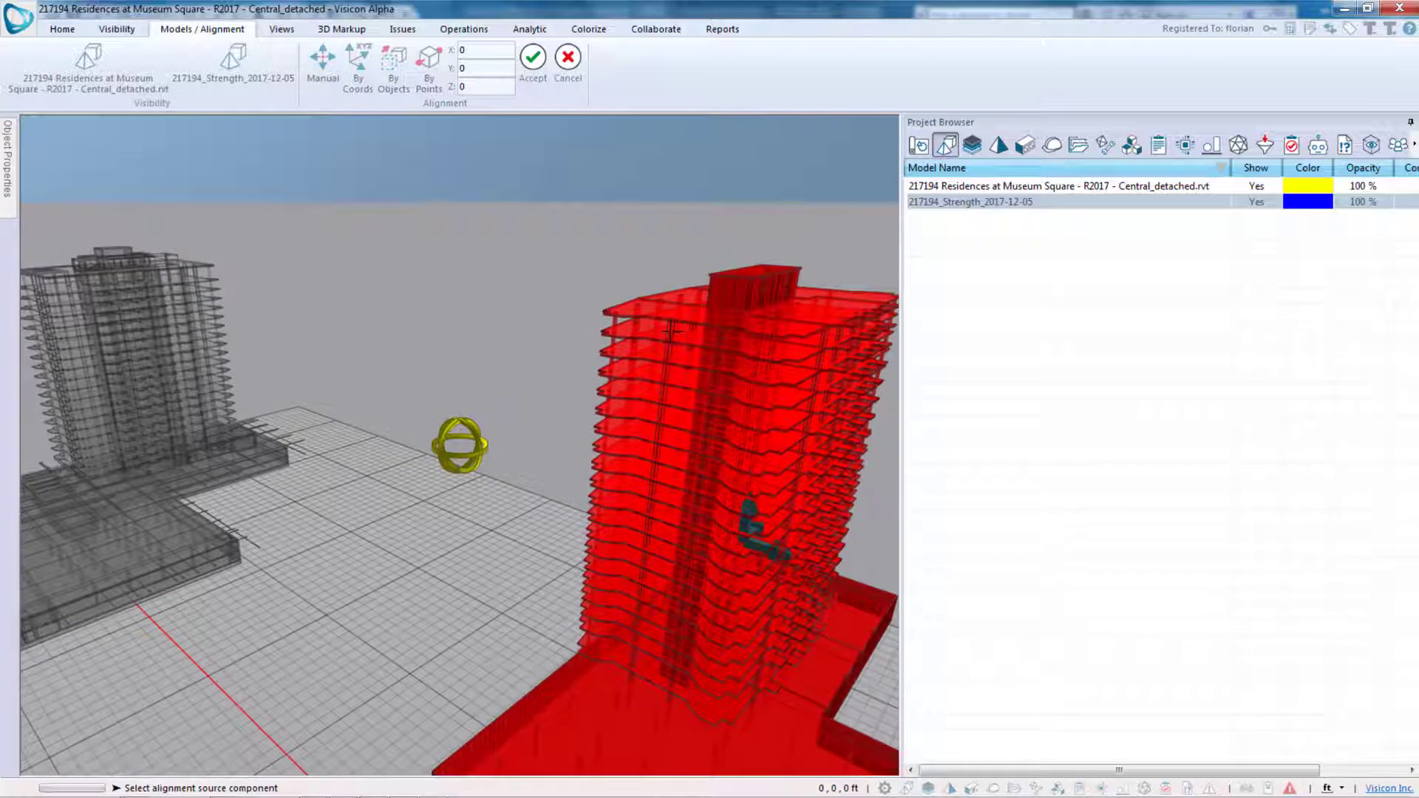
{"action": "left_click", "coordinate": [670, 332]}
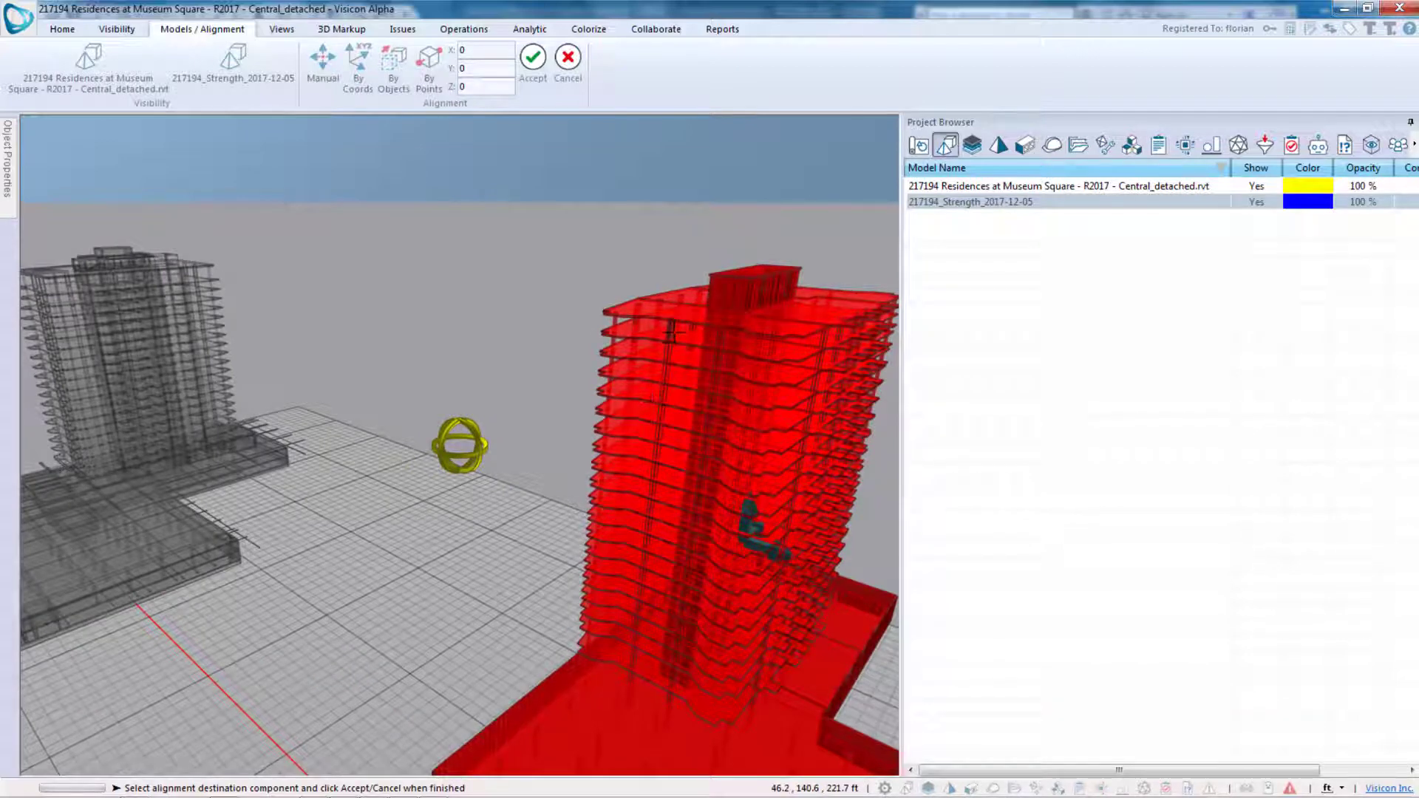
Step: Choose the matching top-storey column in the Revit model as the alignment destination and accept the alignment
{"action": "middle_click_drag", "start_coordinate": [182, 360], "coordinate": [600, 417]}
{"action": "scroll", "coordinate": [388, 368], "scroll_direction": "up", "scroll_amount": 2}
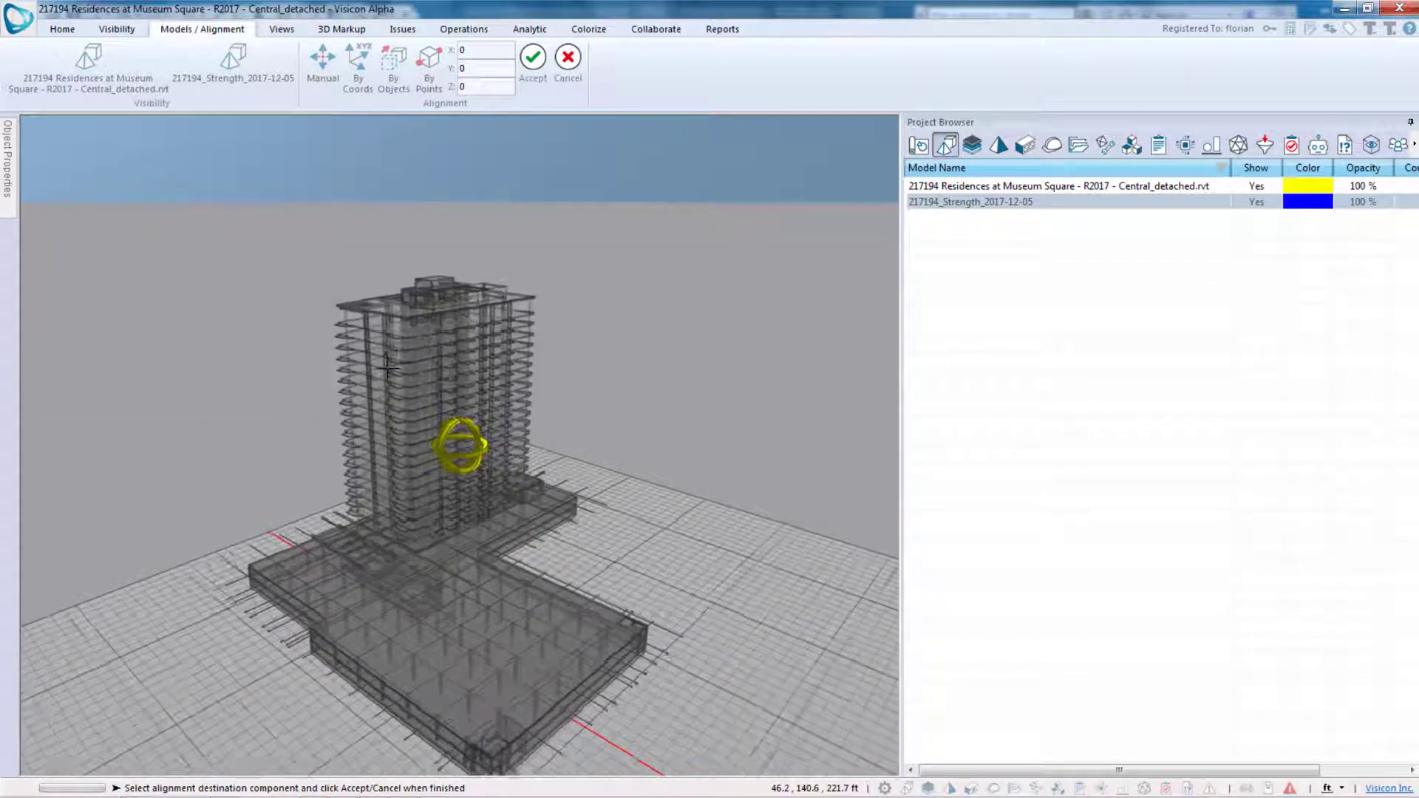
{"action": "left_click", "coordinate": [344, 317]}
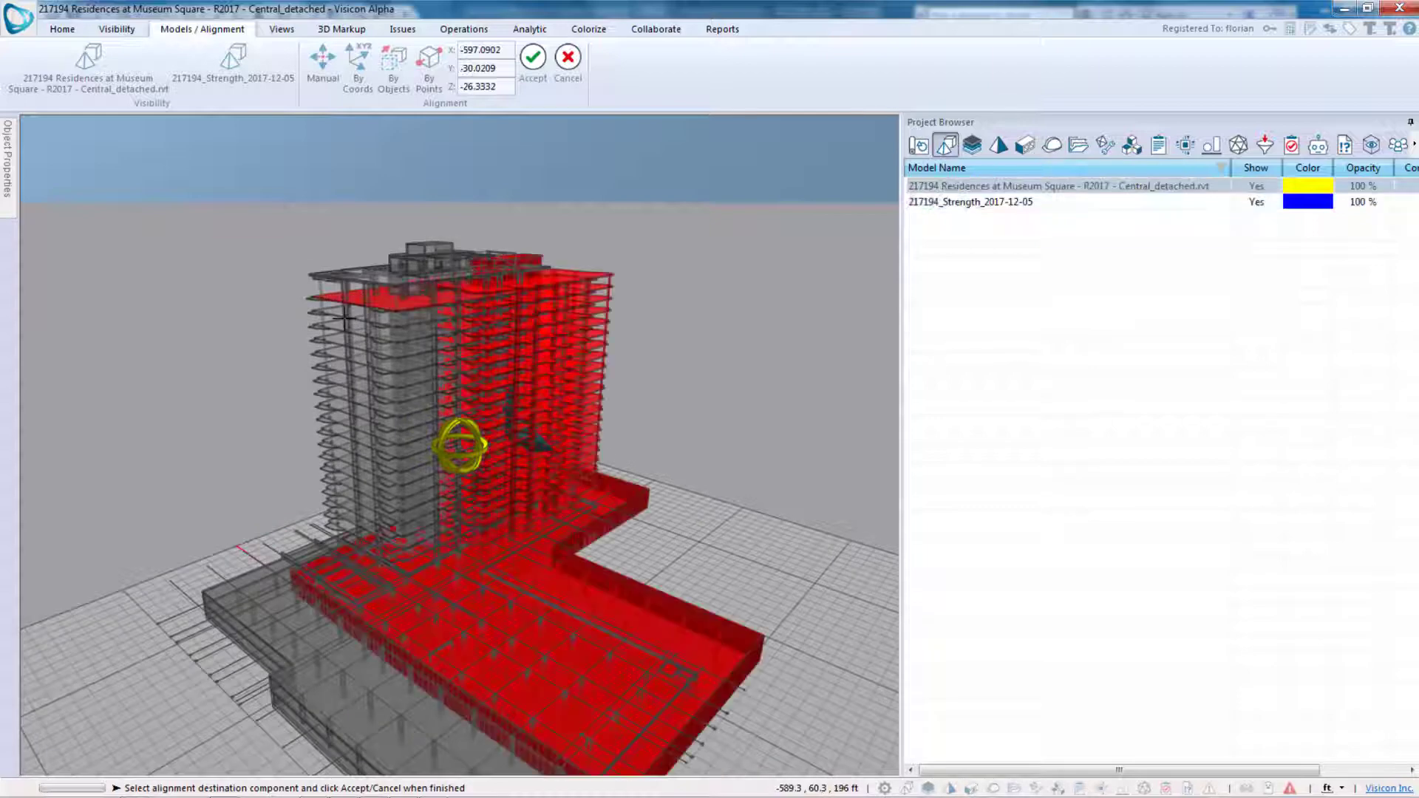
{"action": "scroll", "coordinate": [344, 316], "scroll_direction": "up", "scroll_amount": 5}
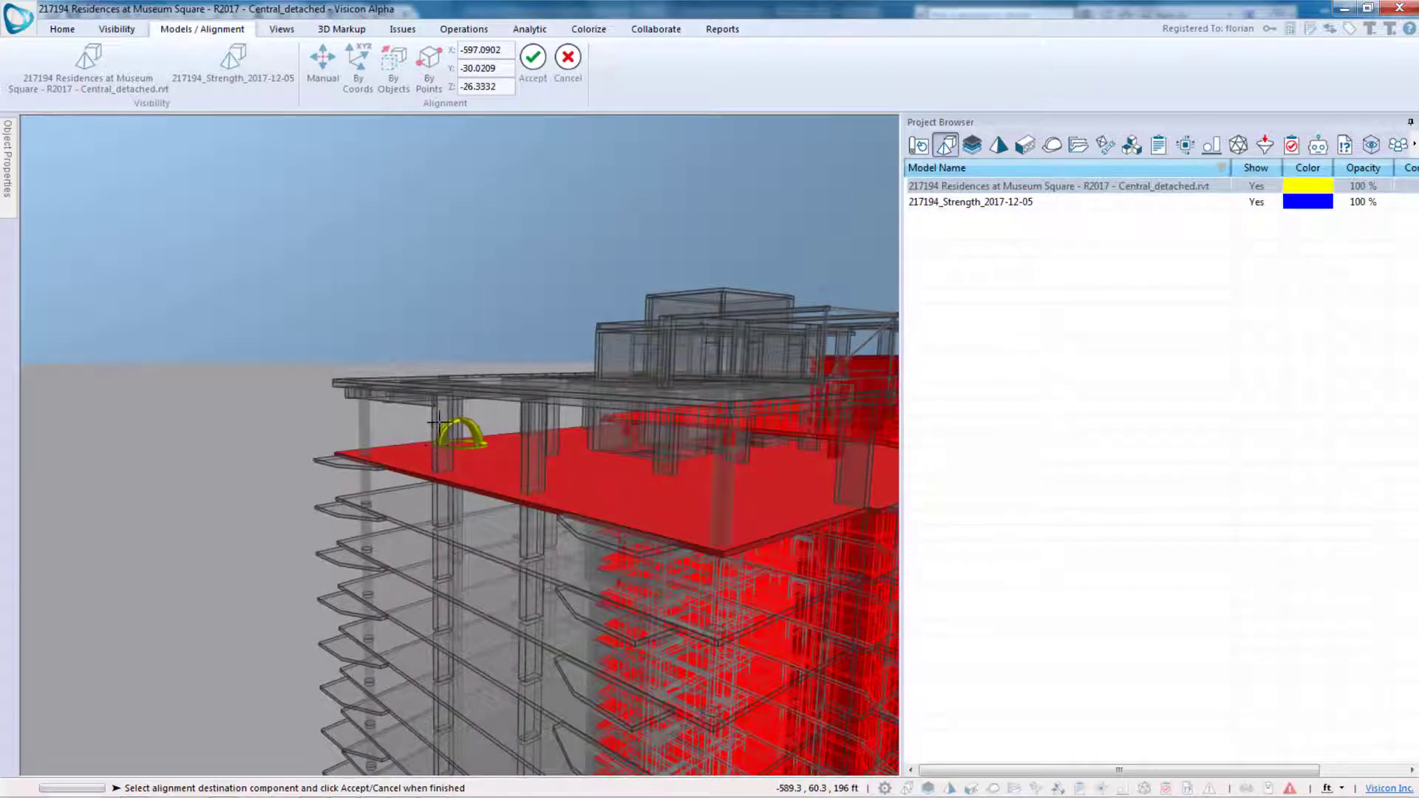
{"action": "left_click", "coordinate": [438, 478]}
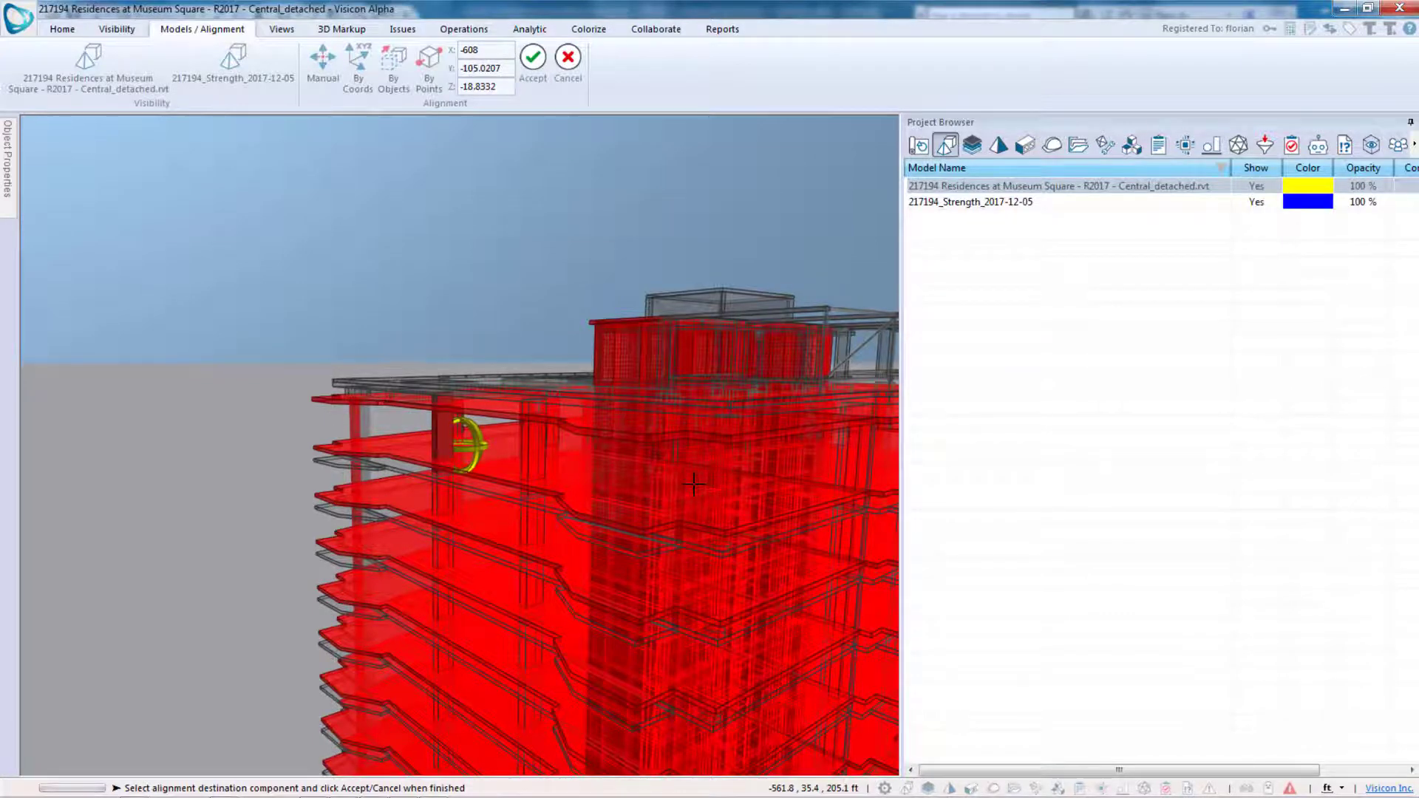
{"action": "scroll", "coordinate": [694, 484], "scroll_direction": "down", "scroll_amount": 3}
{"action": "middle_click_drag", "start_coordinate": [694, 484], "coordinate": [602, 442]}
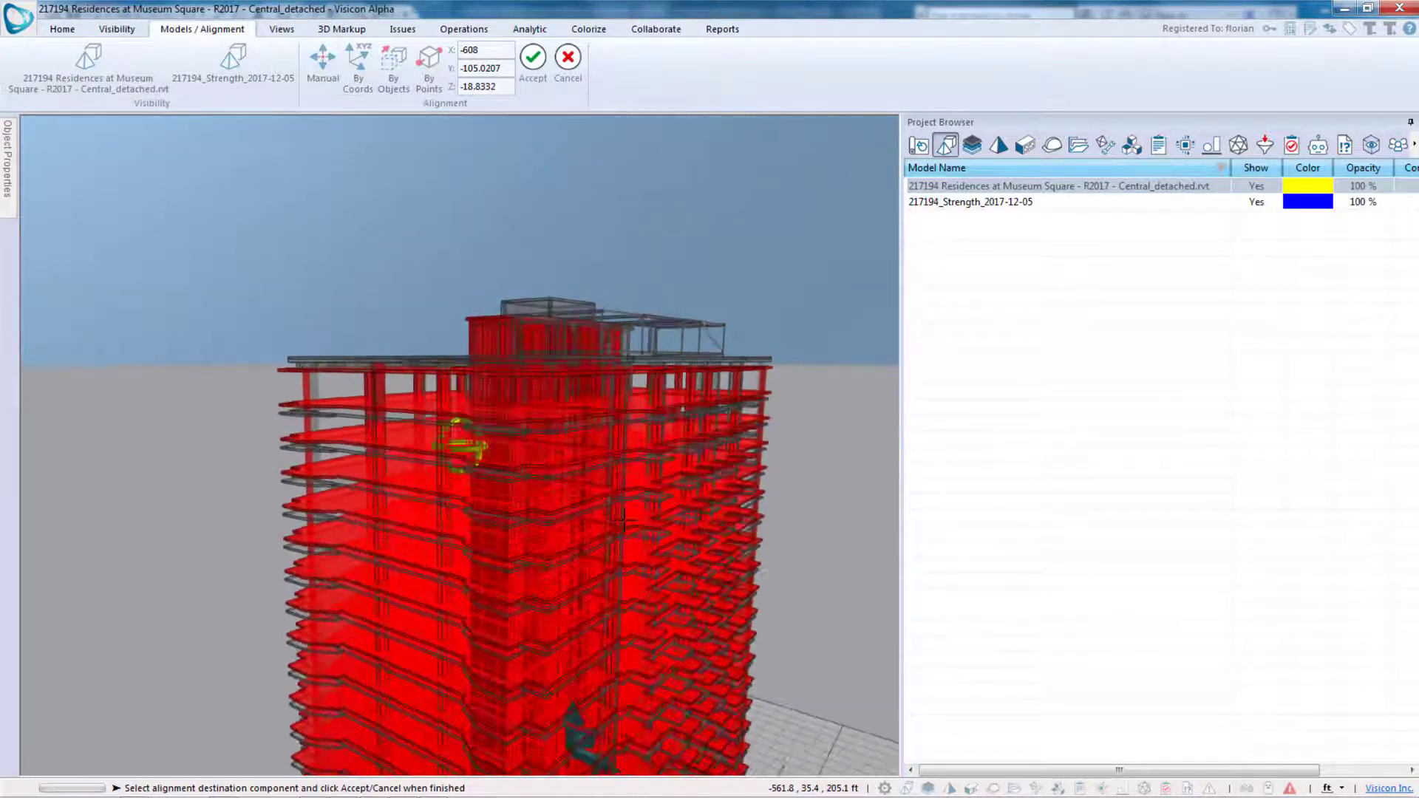
{"action": "left_click_drag", "start_coordinate": [623, 521], "coordinate": [656, 522]}
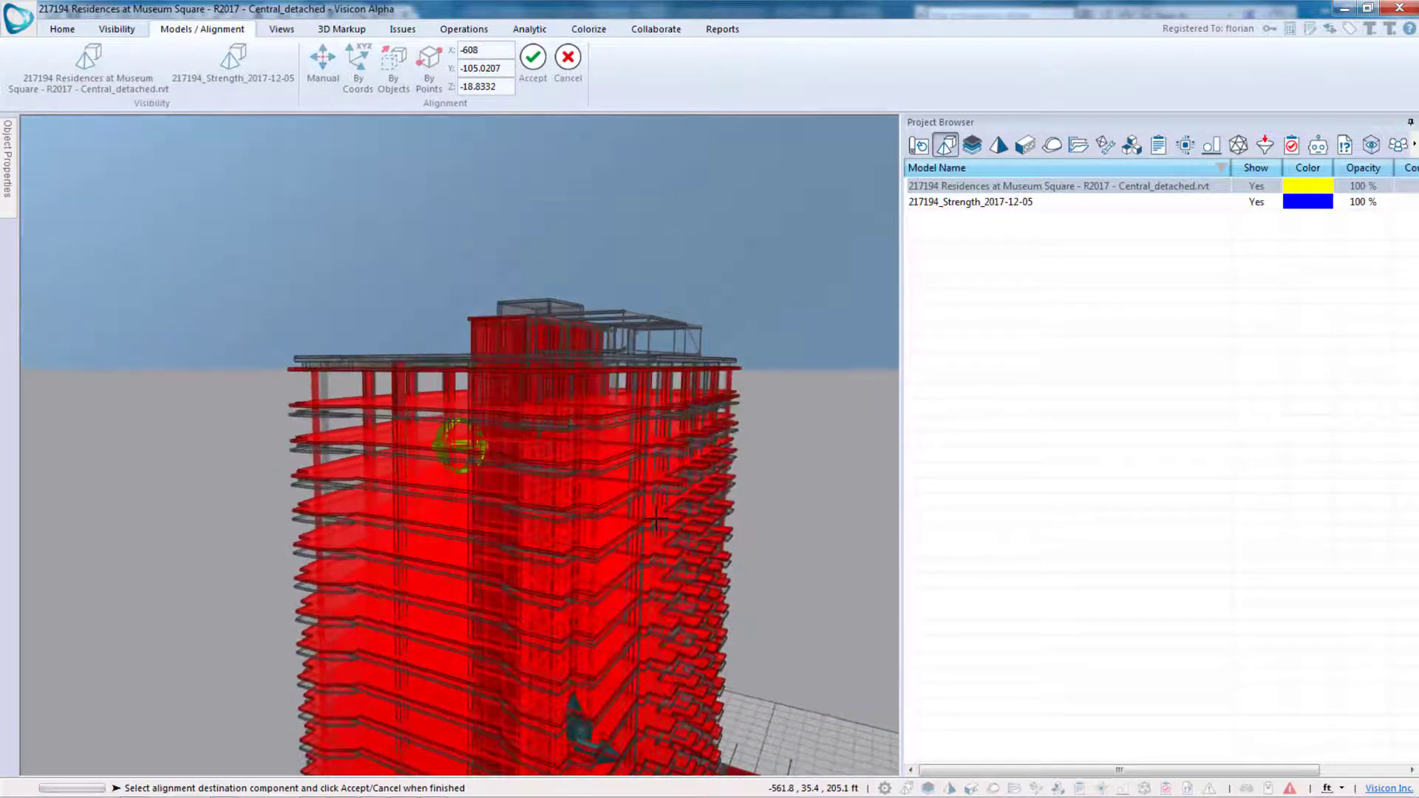
{"action": "left_click", "coordinate": [532, 57]}
Step: Align the 217194_Strength_2017-12-05 model by objects again, from its slab one storey below the roof to the corresponding Revit slab
{"action": "scroll", "coordinate": [441, 412], "scroll_direction": "up", "scroll_amount": 6}
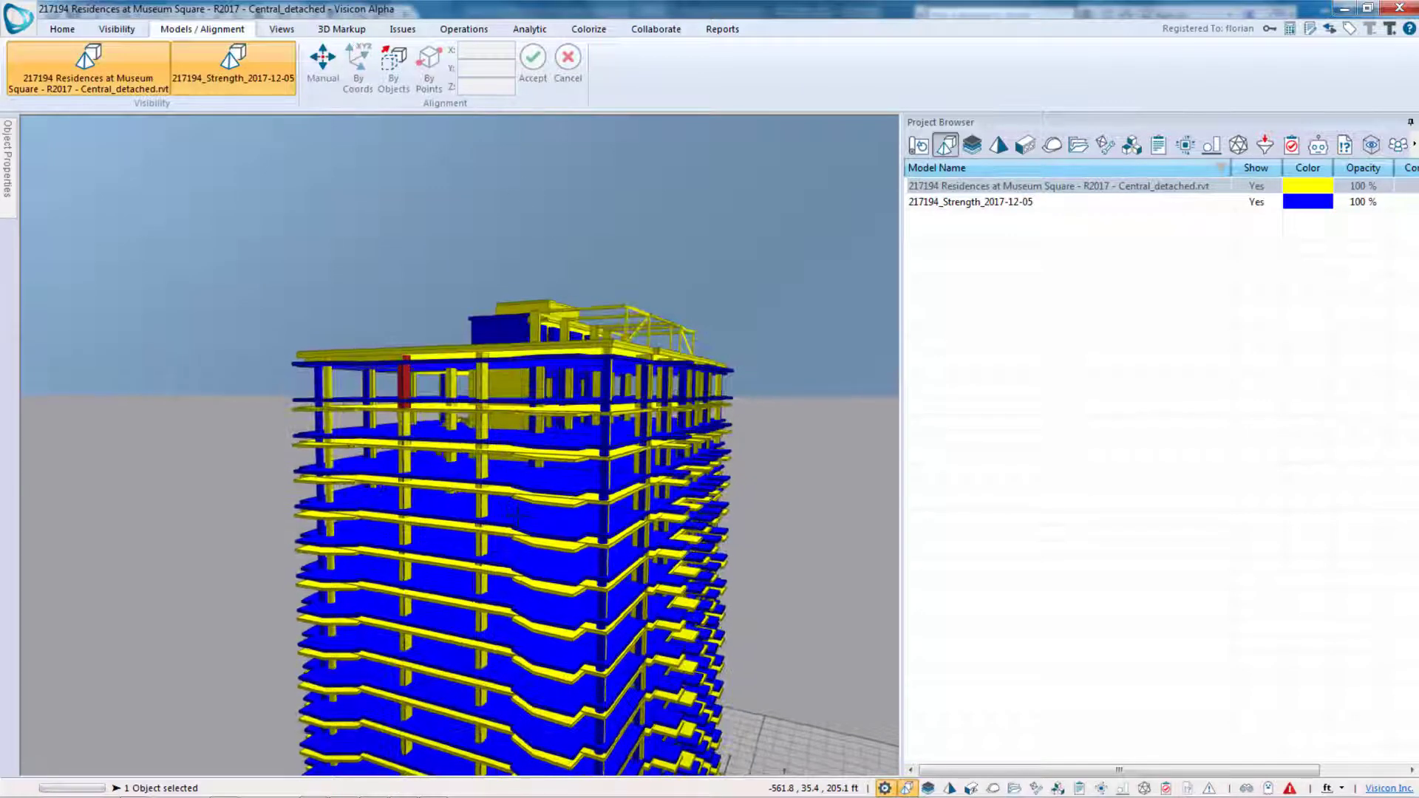
{"action": "scroll", "coordinate": [441, 412], "scroll_direction": "up", "scroll_amount": 1}
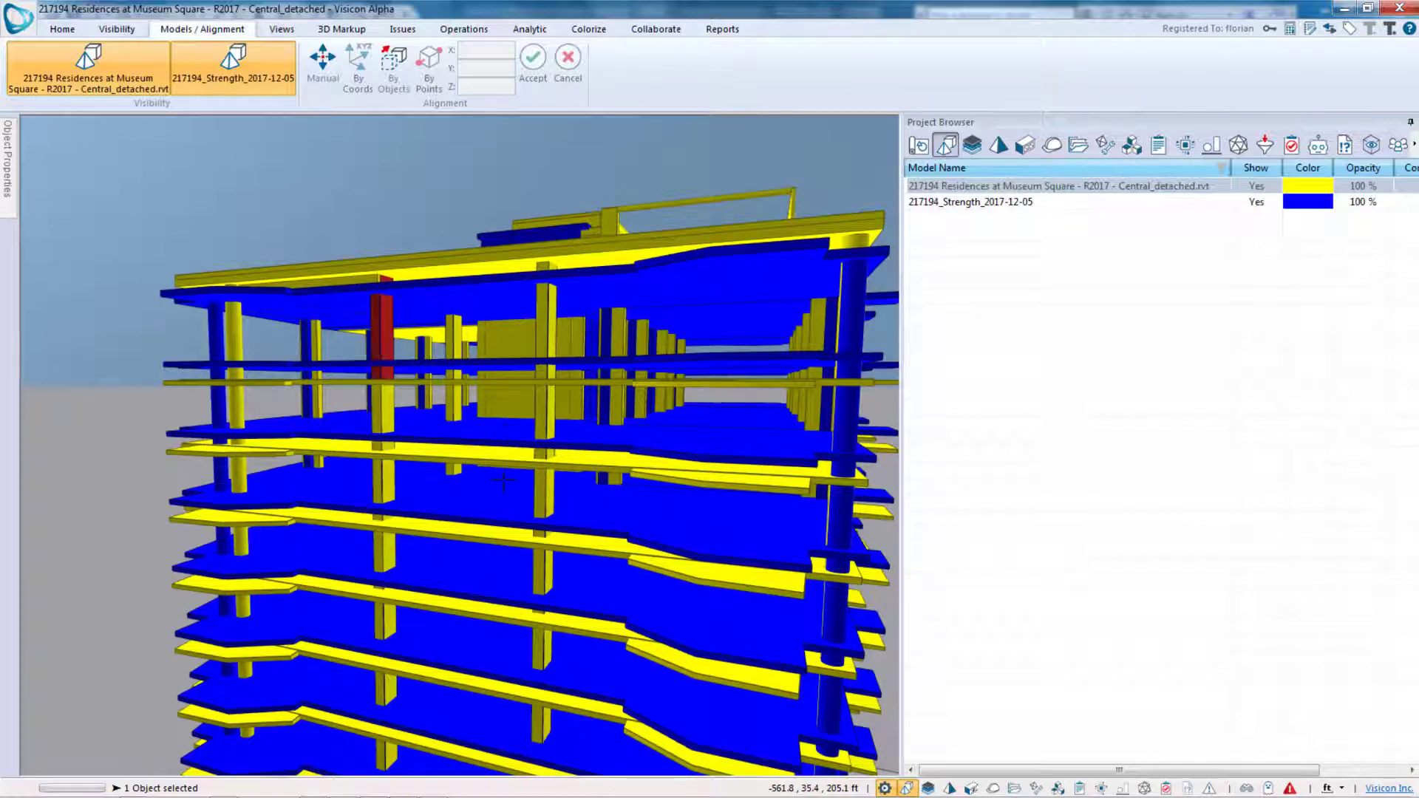
{"action": "mouse_move", "coordinate": [504, 488]}
{"action": "middle_mouse_down"}
{"action": "mouse_move", "coordinate": [485, 521]}
{"action": "mouse_move", "coordinate": [460, 511]}
{"action": "mouse_move", "coordinate": [501, 488]}
{"action": "middle_mouse_up"}
{"action": "left_click", "coordinate": [820, 160]}
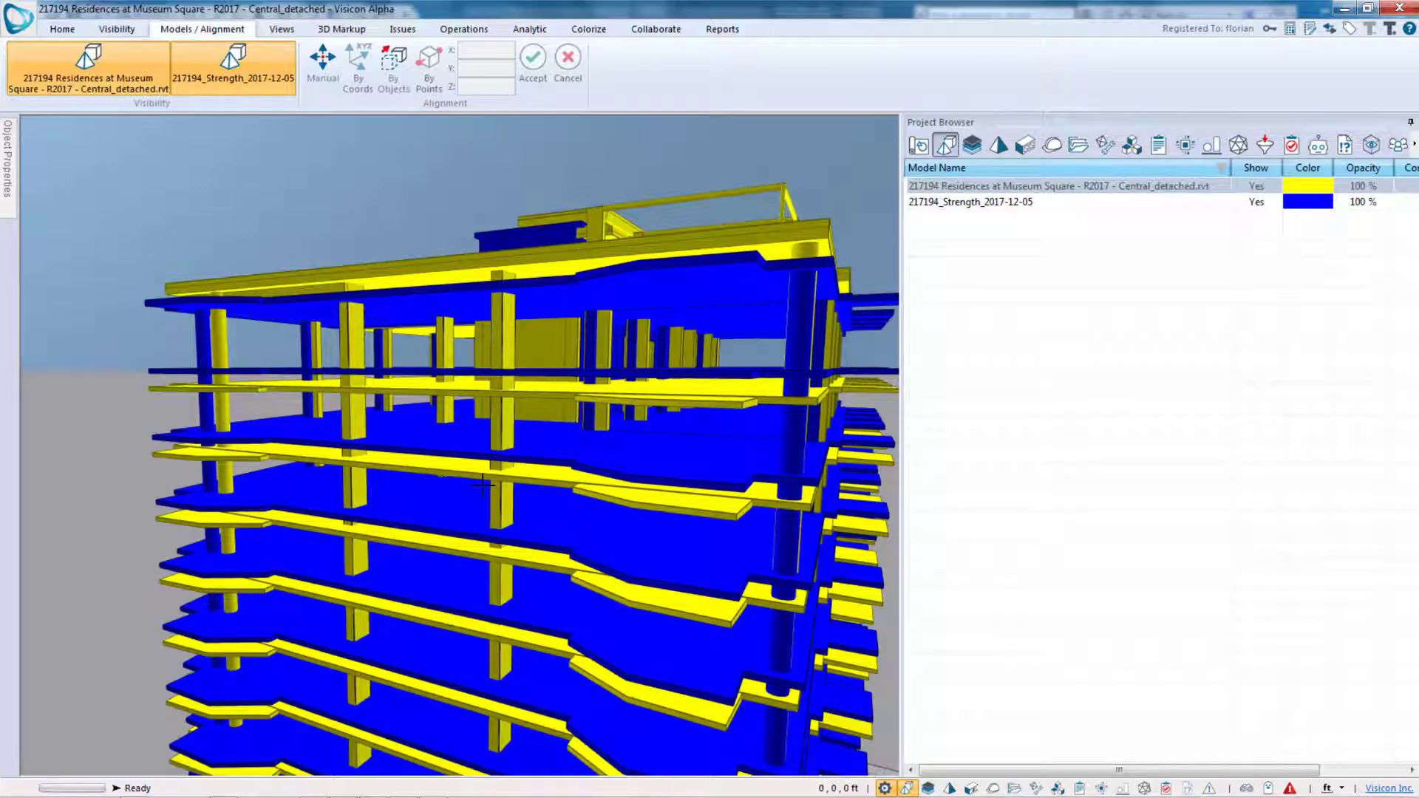
{"action": "left_click_drag", "start_coordinate": [536, 533], "coordinate": [583, 363]}
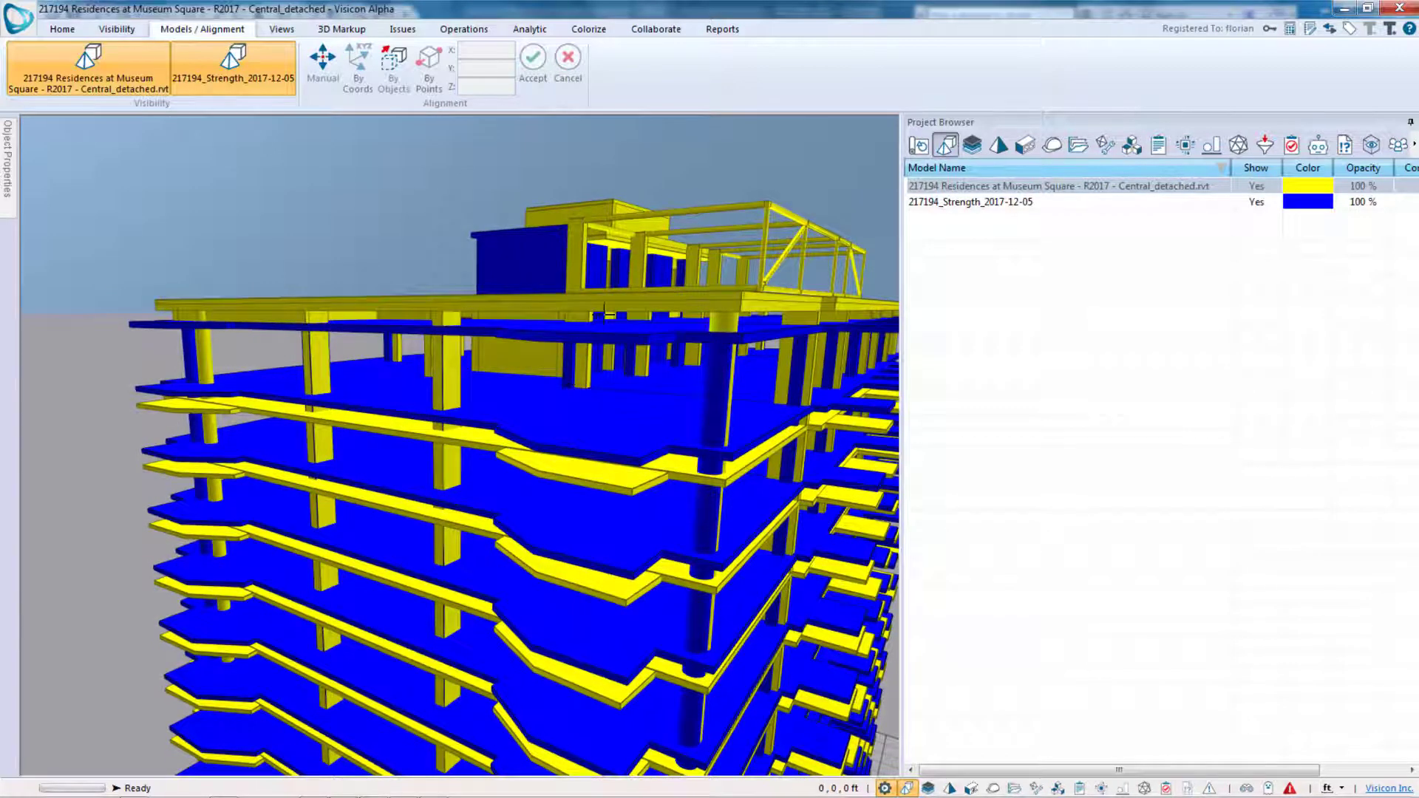
{"action": "left_click", "coordinate": [1041, 202]}
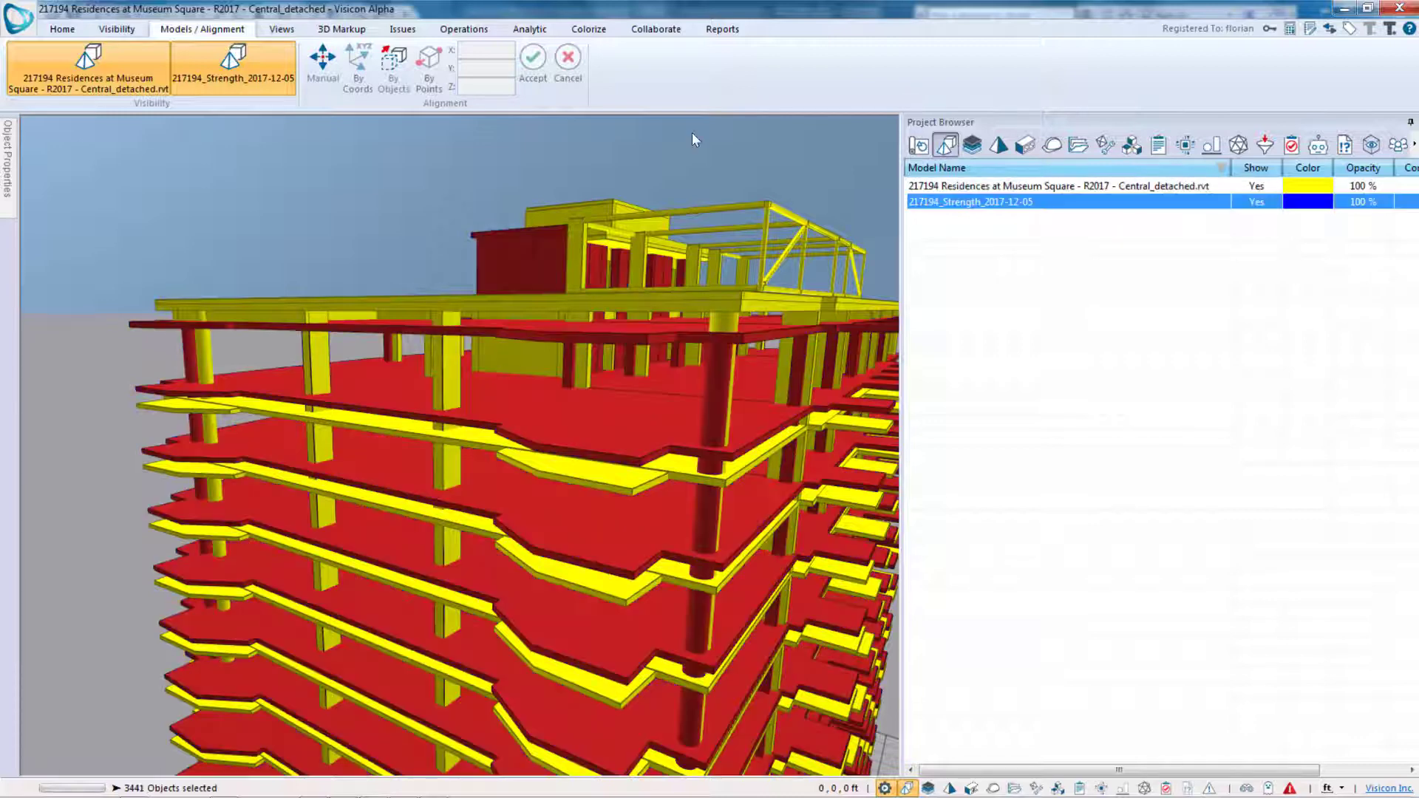
{"action": "left_click", "coordinate": [393, 72]}
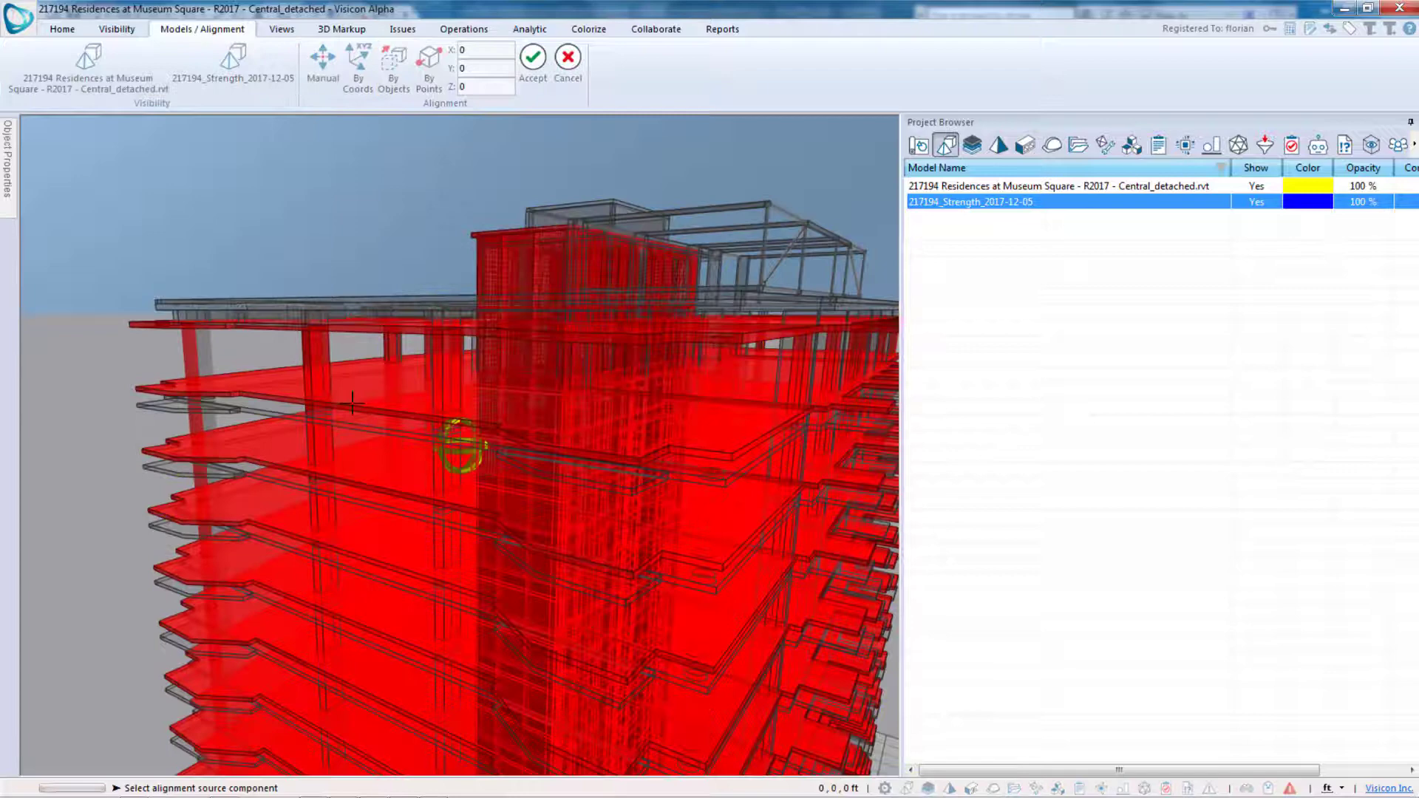
{"action": "left_click", "coordinate": [282, 397]}
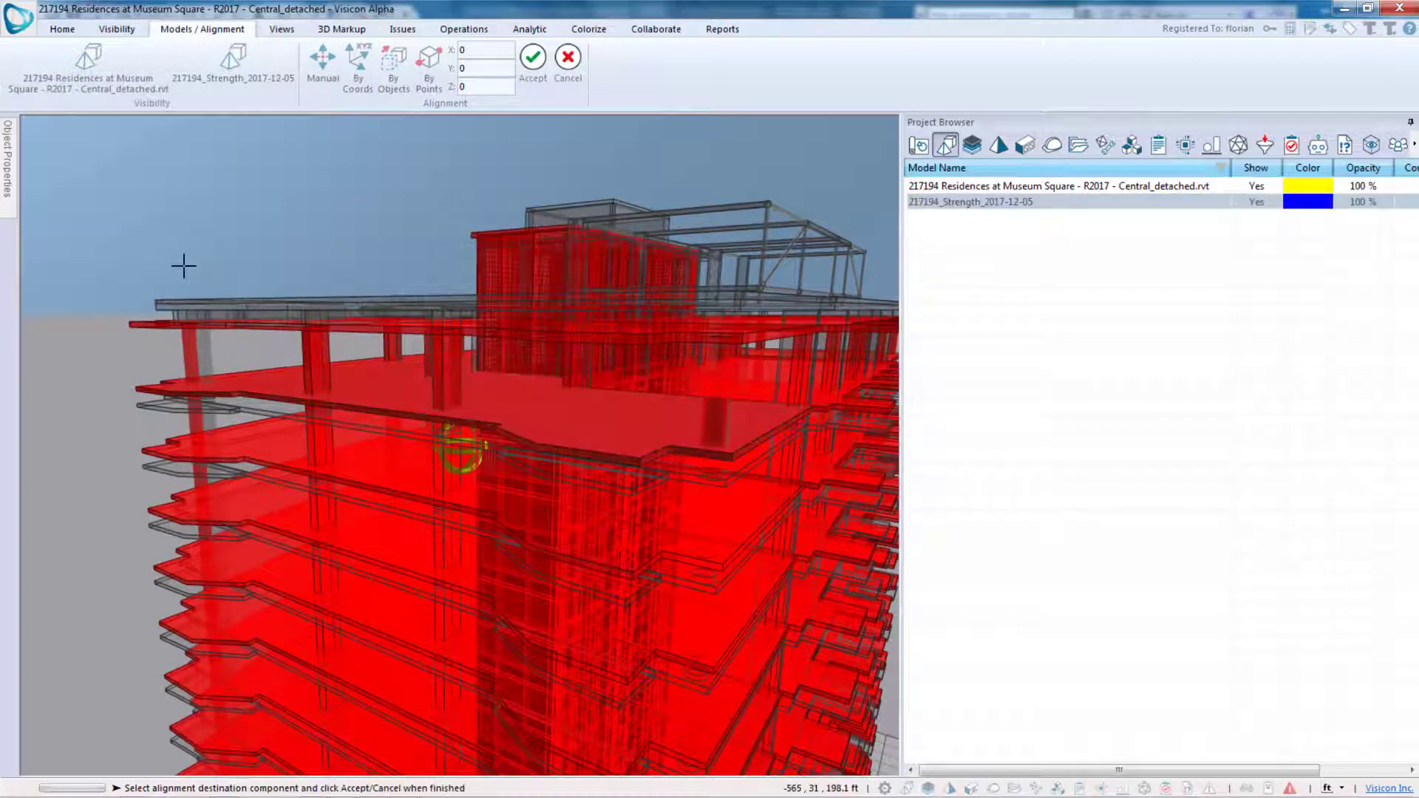
{"action": "left_click", "coordinate": [260, 412]}
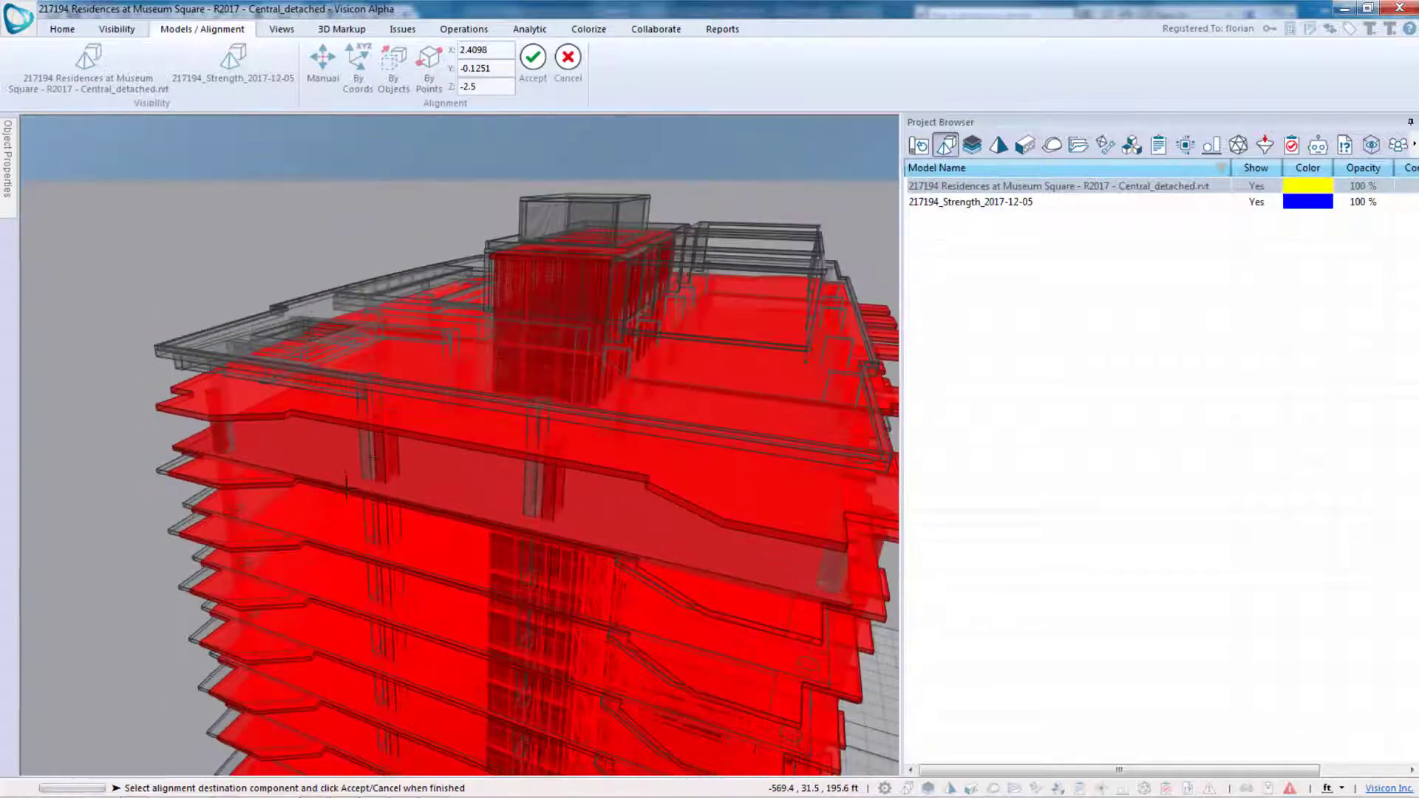
Step: Set the X and Y alignment offsets to 0 so only the vertical shift applies, accept the alignment and clear the selection
{"action": "middle_click_drag", "start_coordinate": [378, 533], "coordinate": [407, 422]}
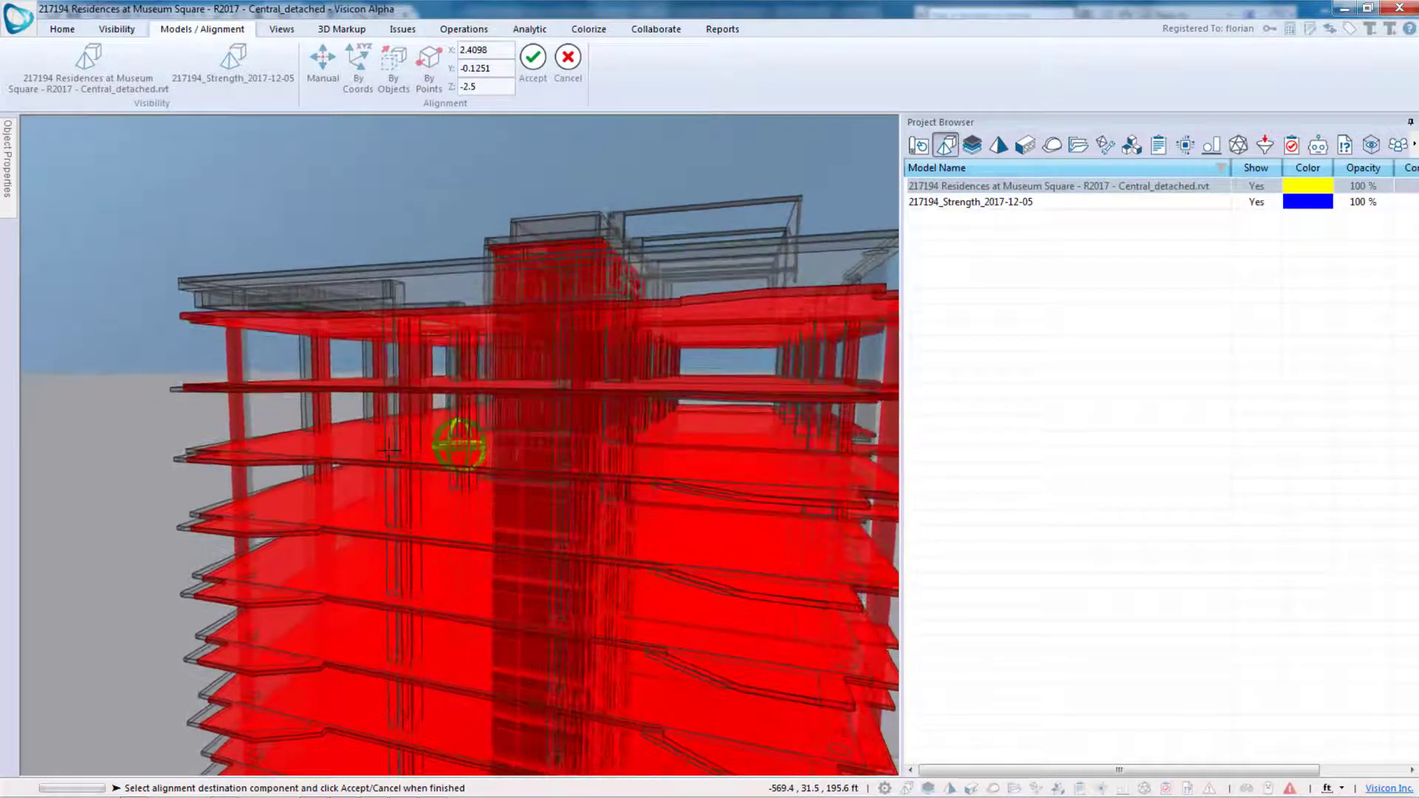
{"action": "middle_click_drag", "start_coordinate": [389, 451], "coordinate": [391, 480]}
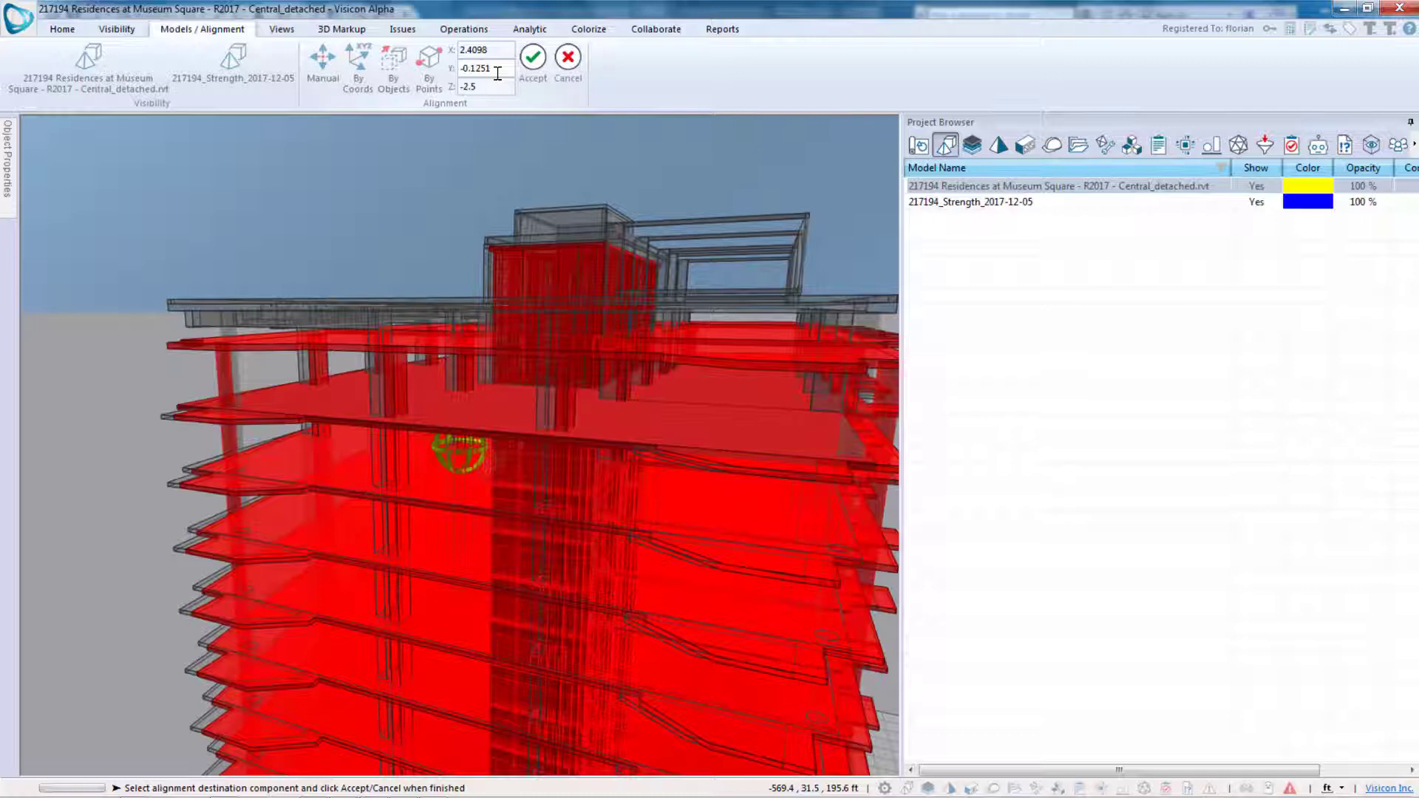
{"action": "left_click_drag", "start_coordinate": [493, 52], "coordinate": [406, 76]}
{"action": "type", "text": "00"}
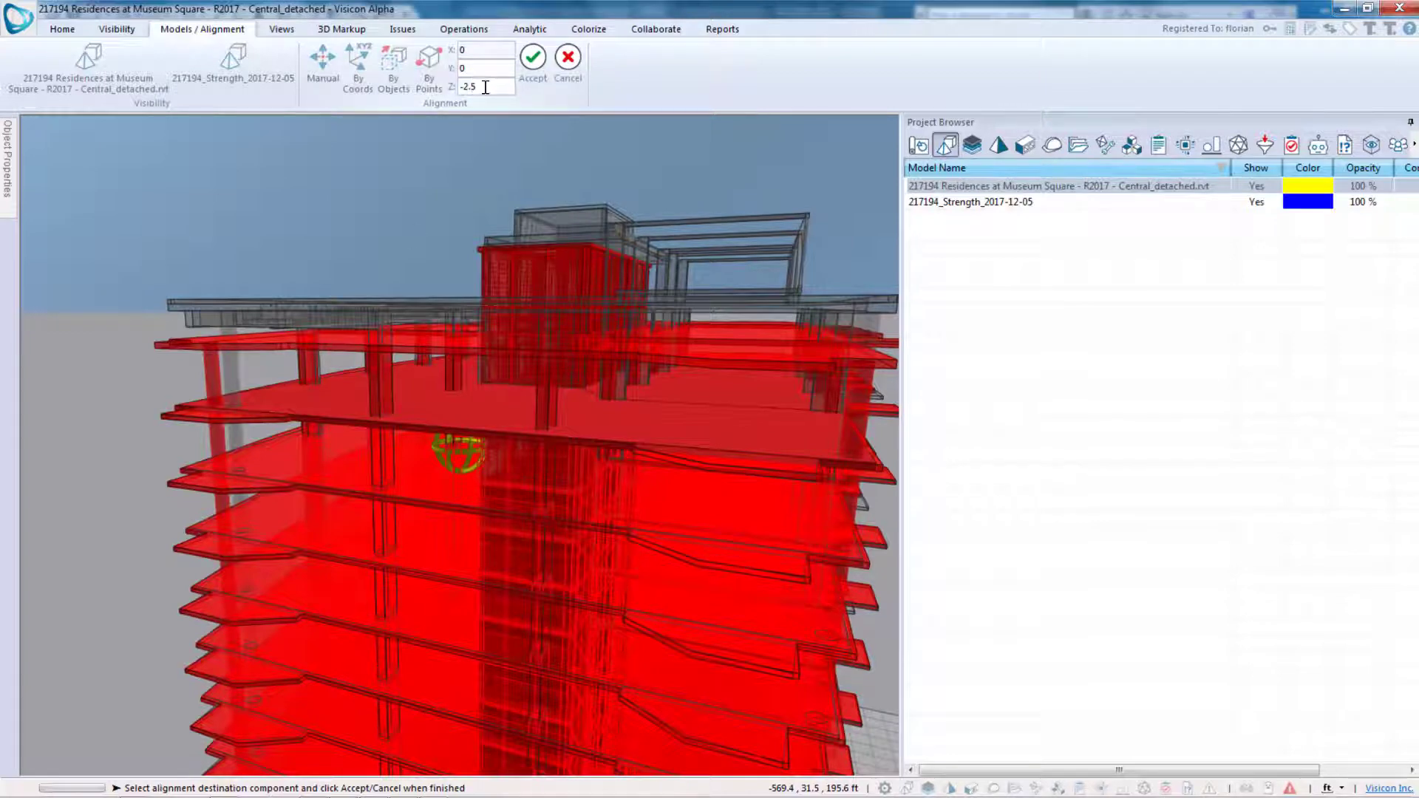
{"action": "left_click", "coordinate": [533, 59]}
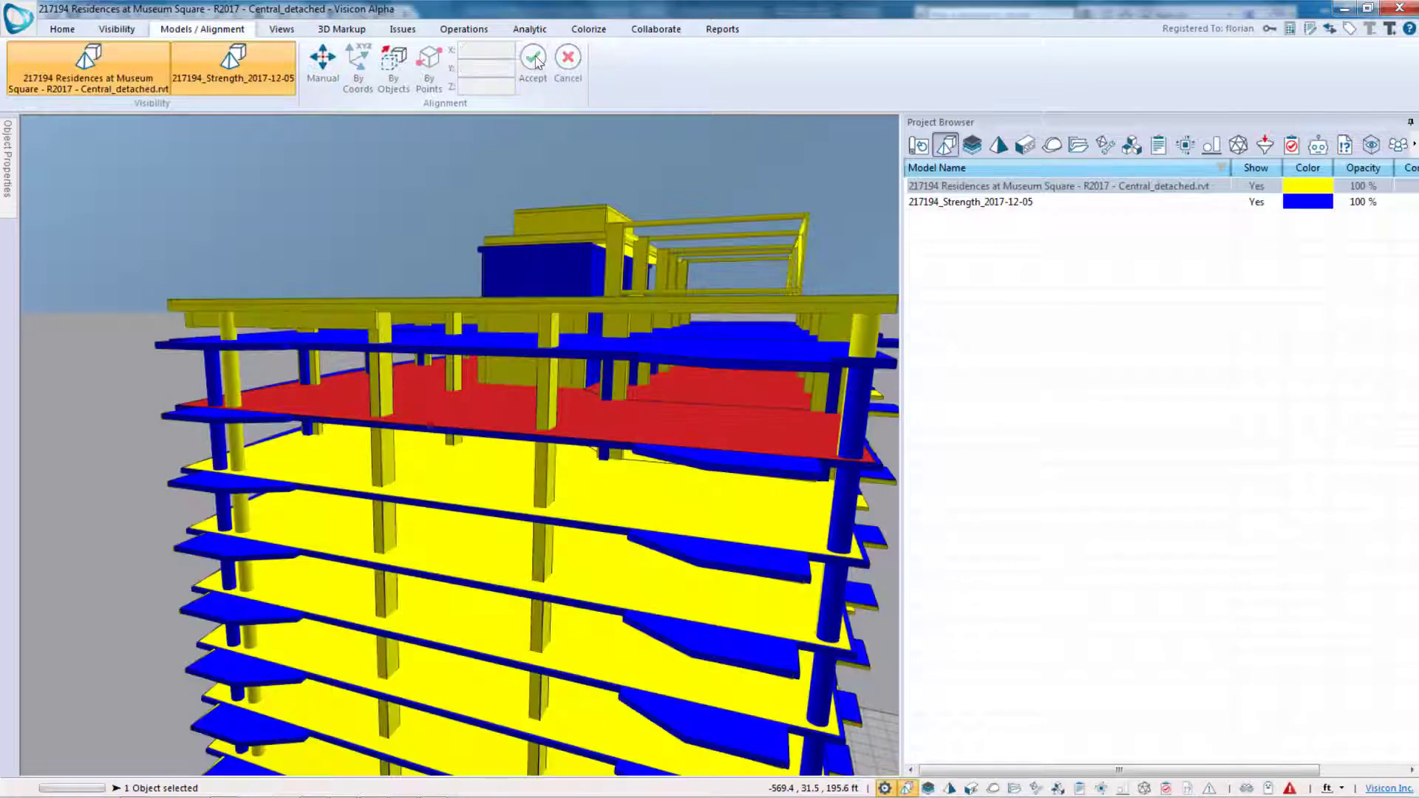
{"action": "key", "text": "Escape"}
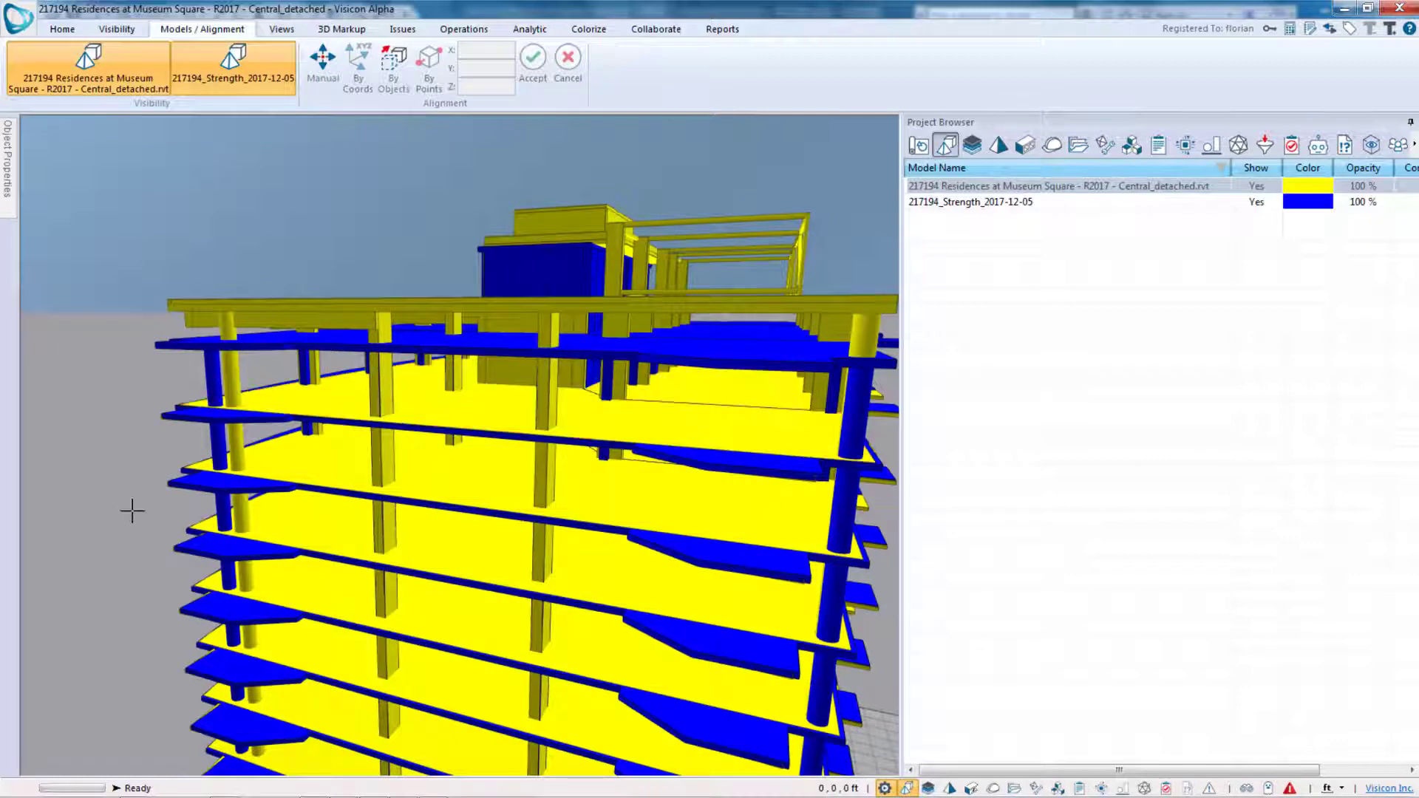
Step: Examine how the slabs and columns of the two models line up along the tower down to its base
{"action": "middle_click_drag", "start_coordinate": [131, 511], "coordinate": [198, 472]}
{"action": "middle_click_drag", "start_coordinate": [436, 444], "coordinate": [377, 188]}
{"action": "middle_click_drag", "start_coordinate": [607, 615], "coordinate": [542, 355]}
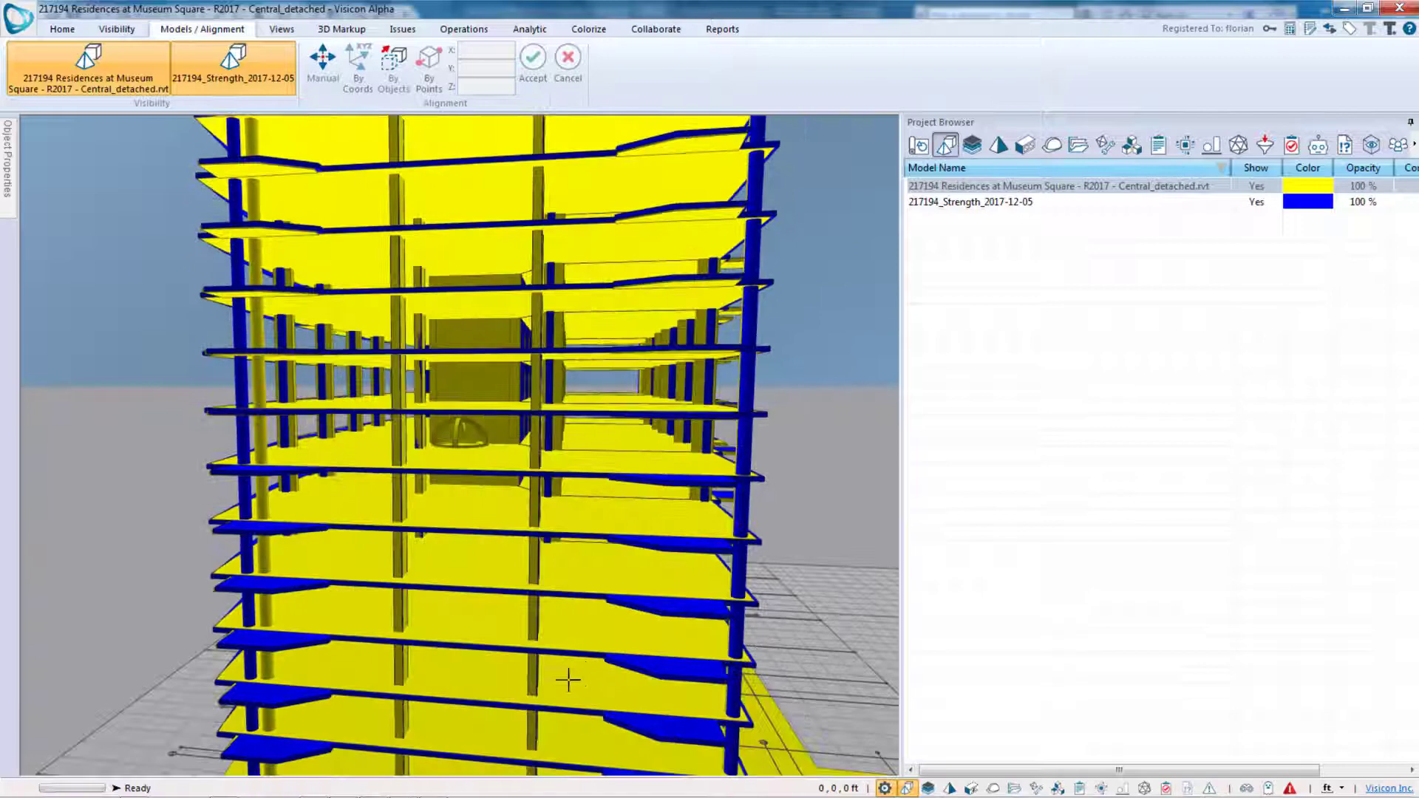
{"action": "middle_click_drag", "start_coordinate": [567, 678], "coordinate": [520, 517]}
{"action": "scroll", "coordinate": [521, 516], "scroll_direction": "up", "scroll_amount": 10}
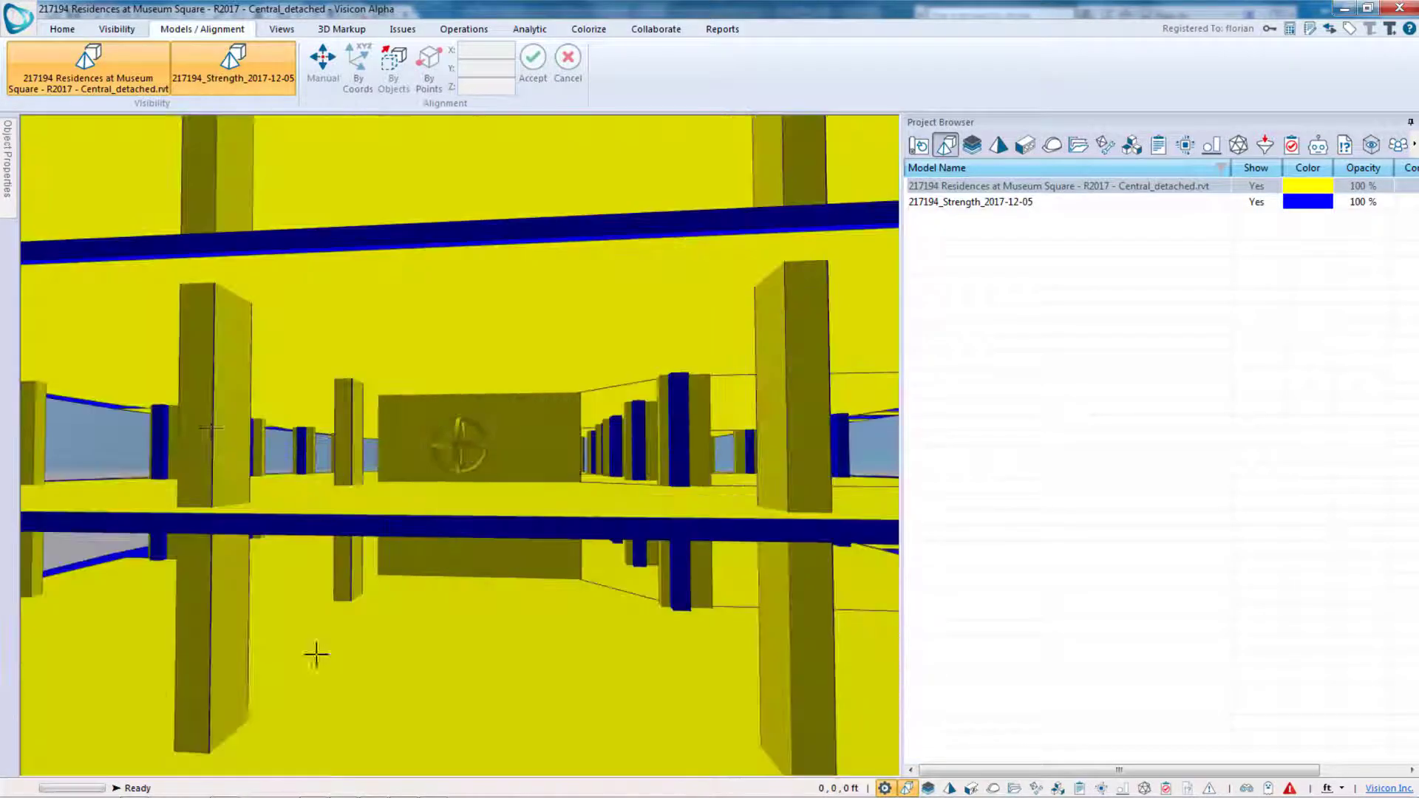
{"action": "scroll", "coordinate": [383, 669], "scroll_direction": "down", "scroll_amount": 10}
{"action": "scroll", "coordinate": [369, 594], "scroll_direction": "up", "scroll_amount": 8}
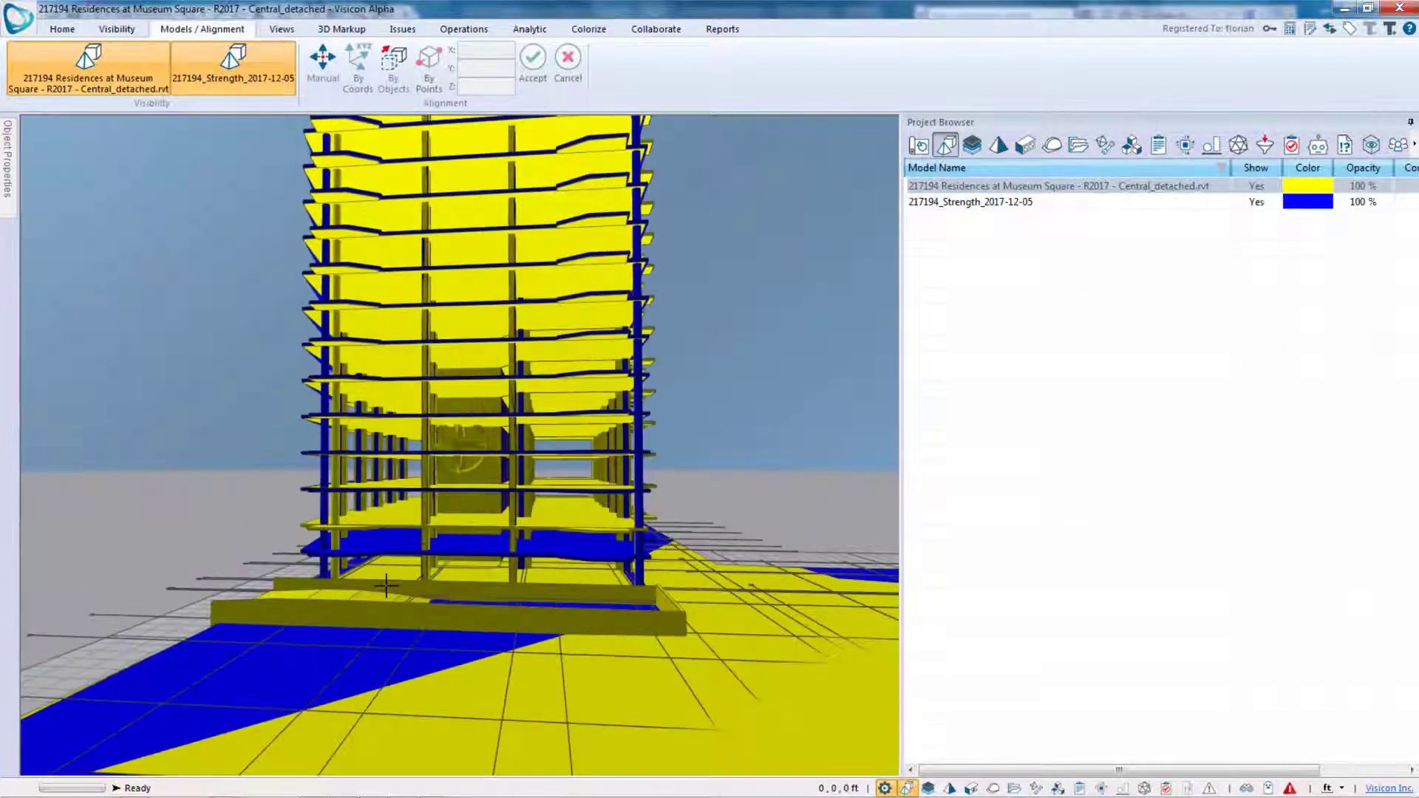
{"action": "scroll", "coordinate": [370, 593], "scroll_direction": "up", "scroll_amount": 4}
{"action": "scroll", "coordinate": [370, 594], "scroll_direction": "up", "scroll_amount": 5}
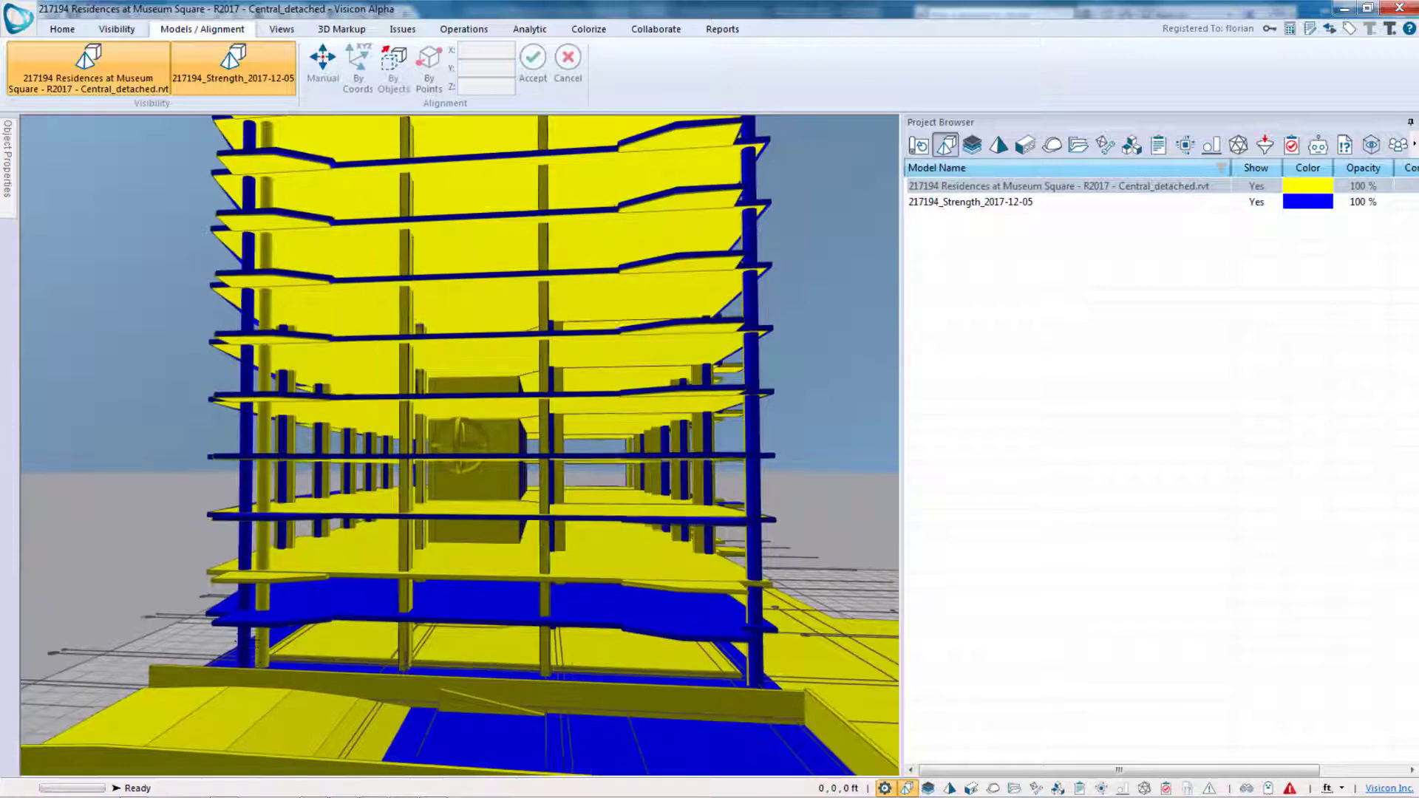
{"action": "middle_click_drag", "start_coordinate": [305, 591], "coordinate": [305, 573]}
{"action": "middle_click_drag", "start_coordinate": [238, 634], "coordinate": [290, 577]}
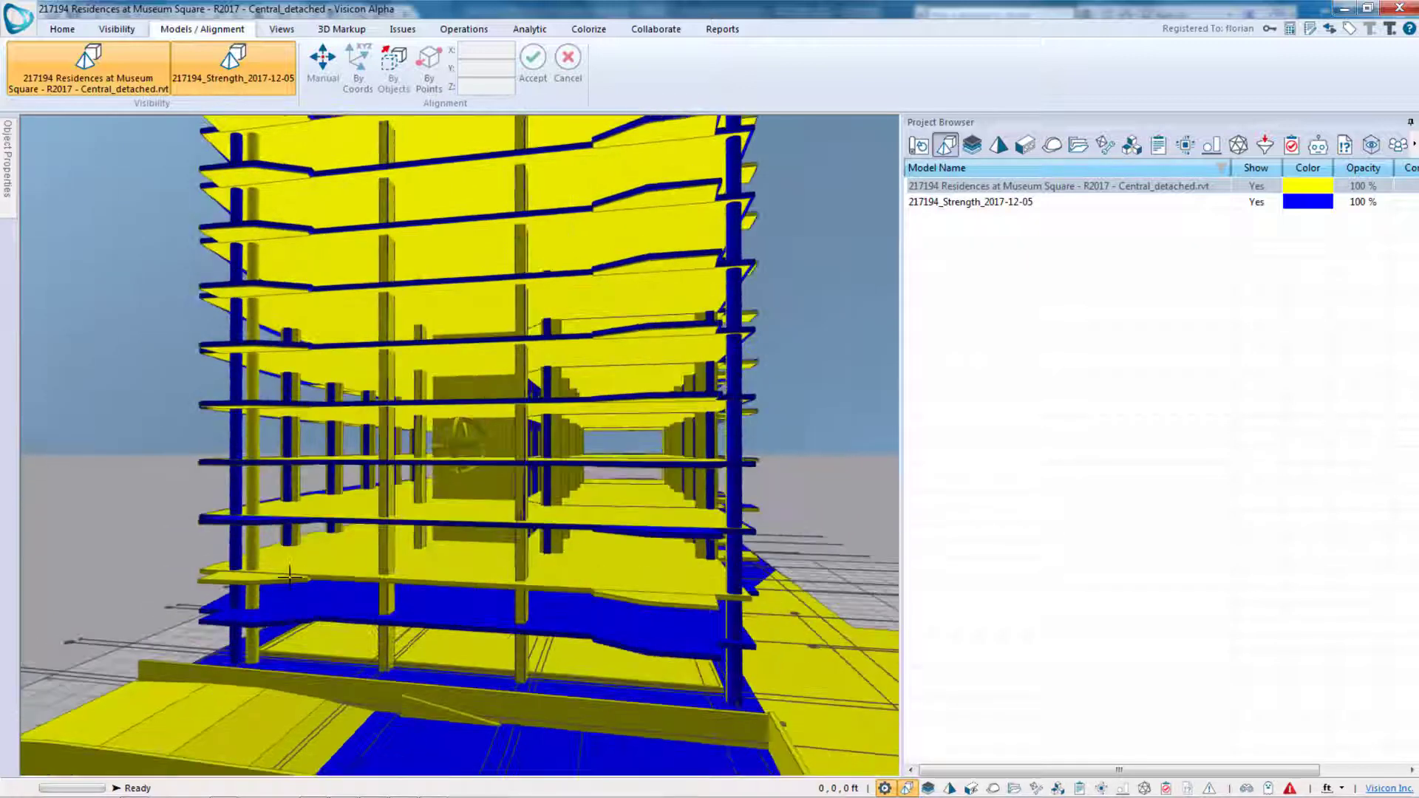
Step: Select the lowest tower slab of each model and a corner column of the Strength model to compare their positions
{"action": "left_click", "coordinate": [279, 569]}
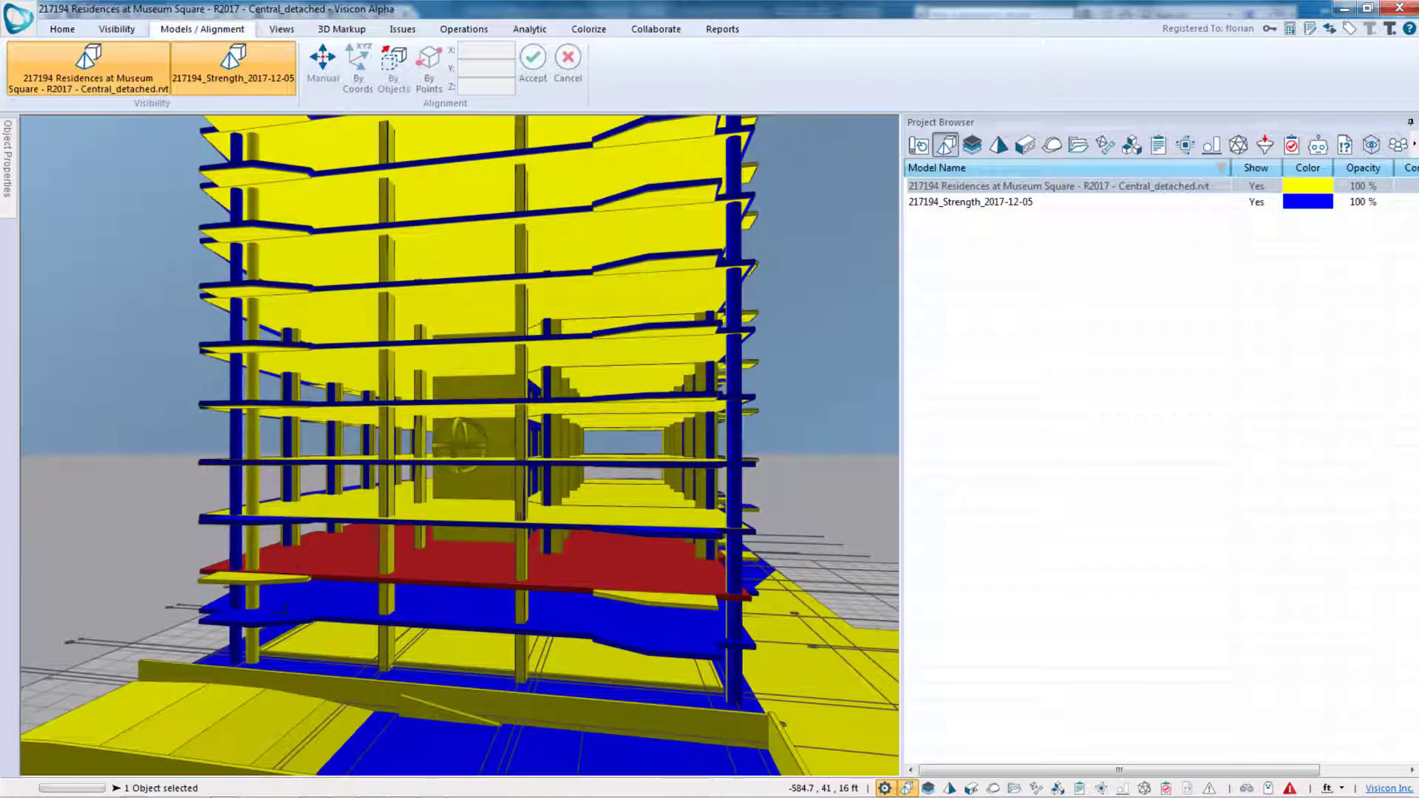
{"action": "left_click", "coordinate": [283, 610]}
{"action": "left_click_drag", "start_coordinate": [283, 610], "coordinate": [272, 591]}
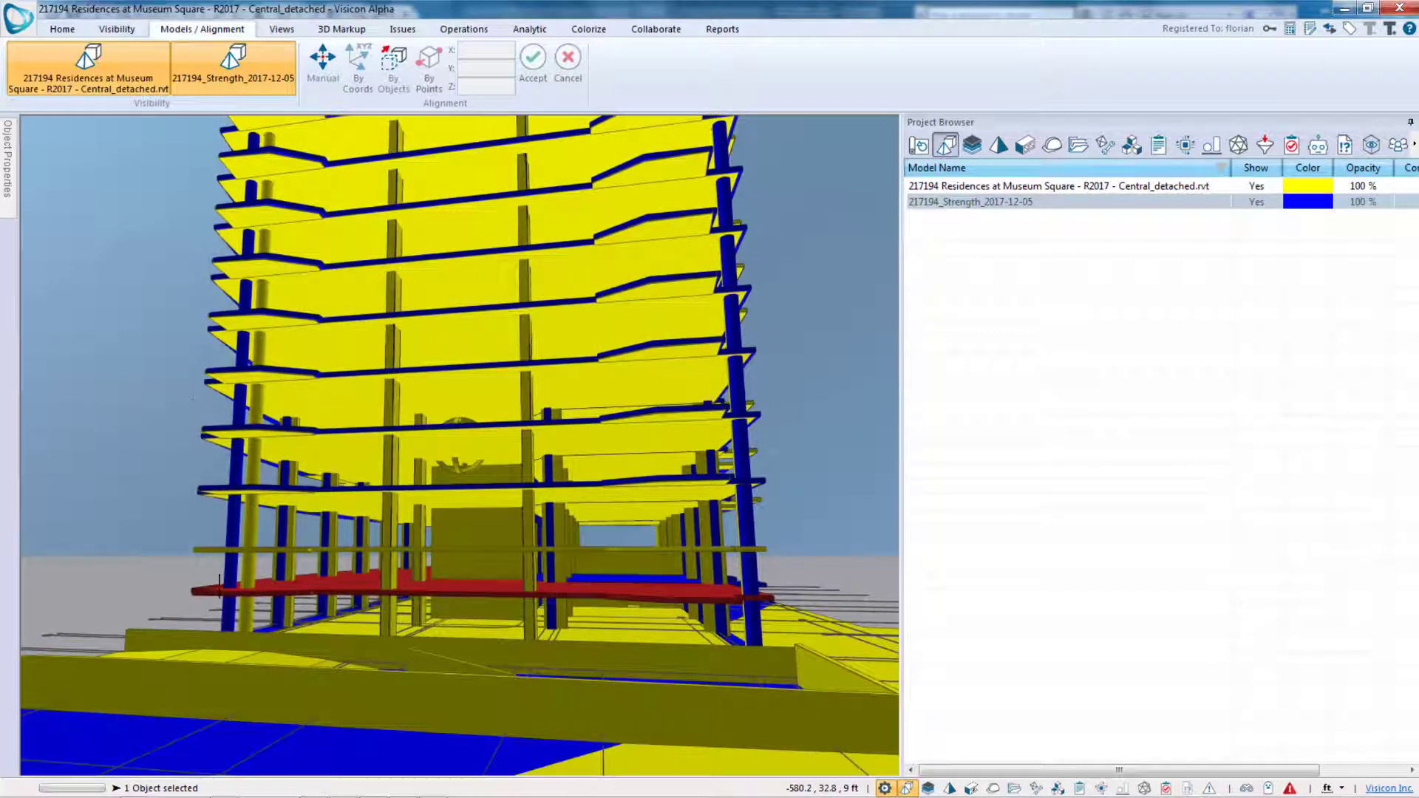
{"action": "left_click_drag", "start_coordinate": [224, 462], "coordinate": [227, 468]}
{"action": "left_click_drag", "start_coordinate": [677, 493], "coordinate": [347, 568]}
{"action": "left_click_drag", "start_coordinate": [268, 505], "coordinate": [242, 490]}
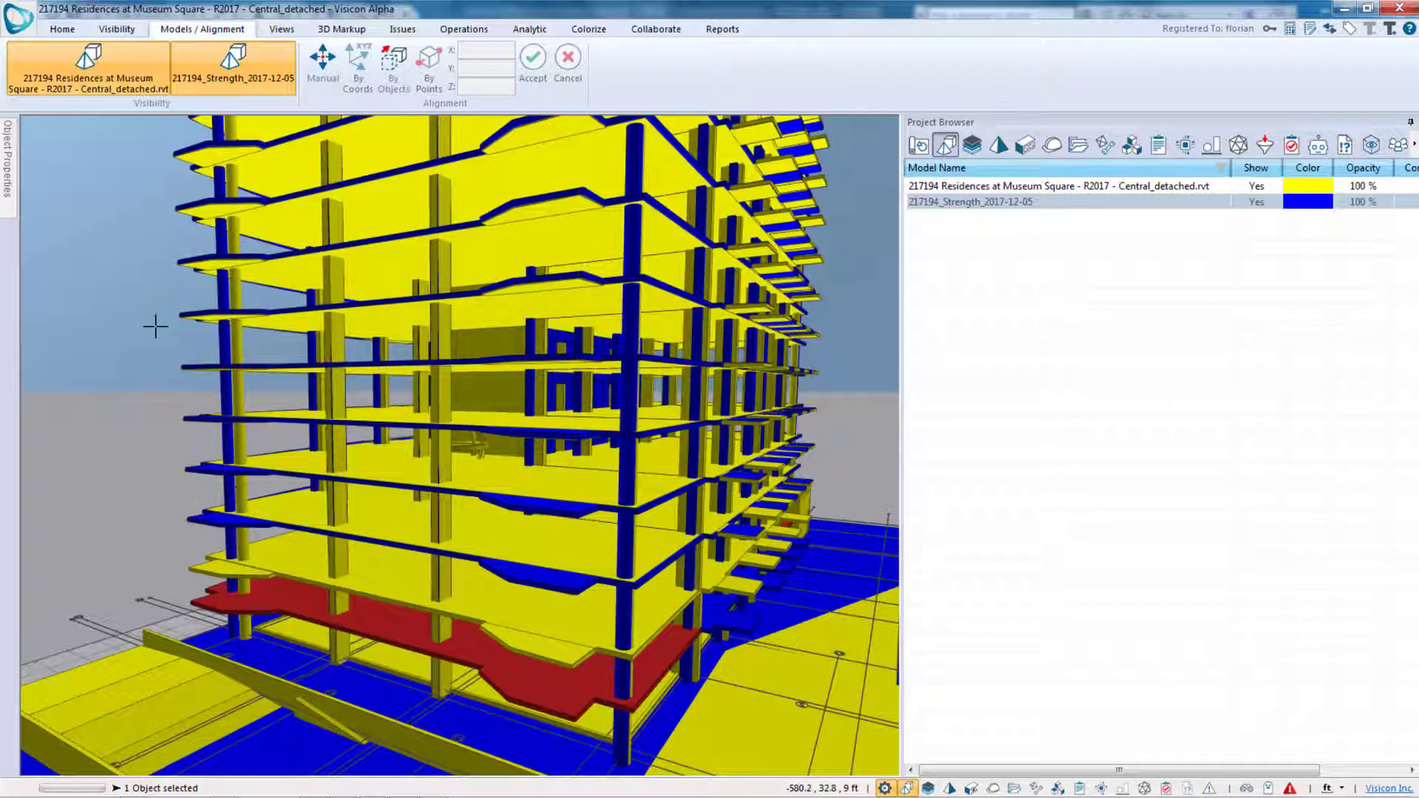
{"action": "middle_click_drag", "start_coordinate": [155, 326], "coordinate": [237, 485]}
{"action": "left_click", "coordinate": [233, 500]}
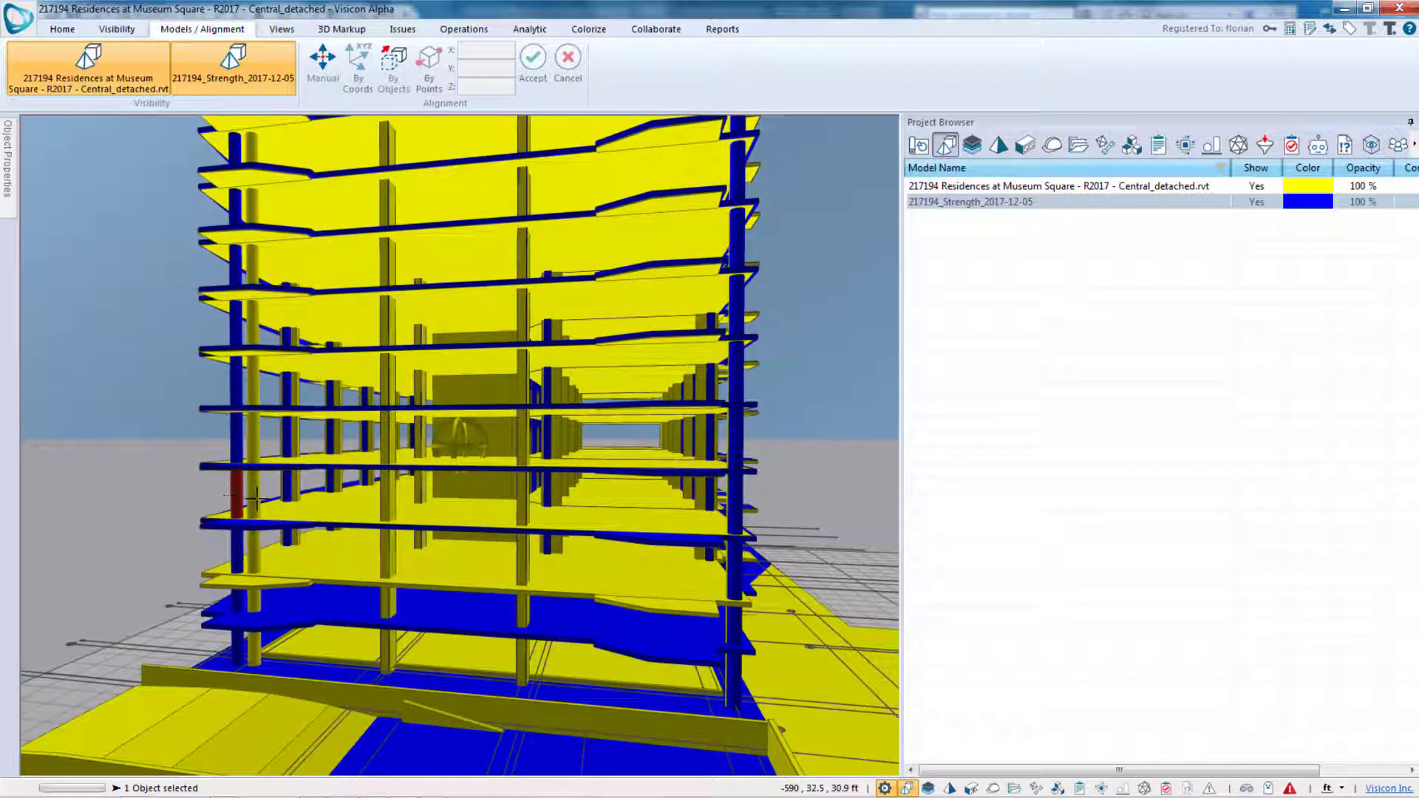
Step: Select the Revit corner column and a Strength column on the adjacent facade to compare column positions between the two models
{"action": "left_click", "coordinate": [254, 501]}
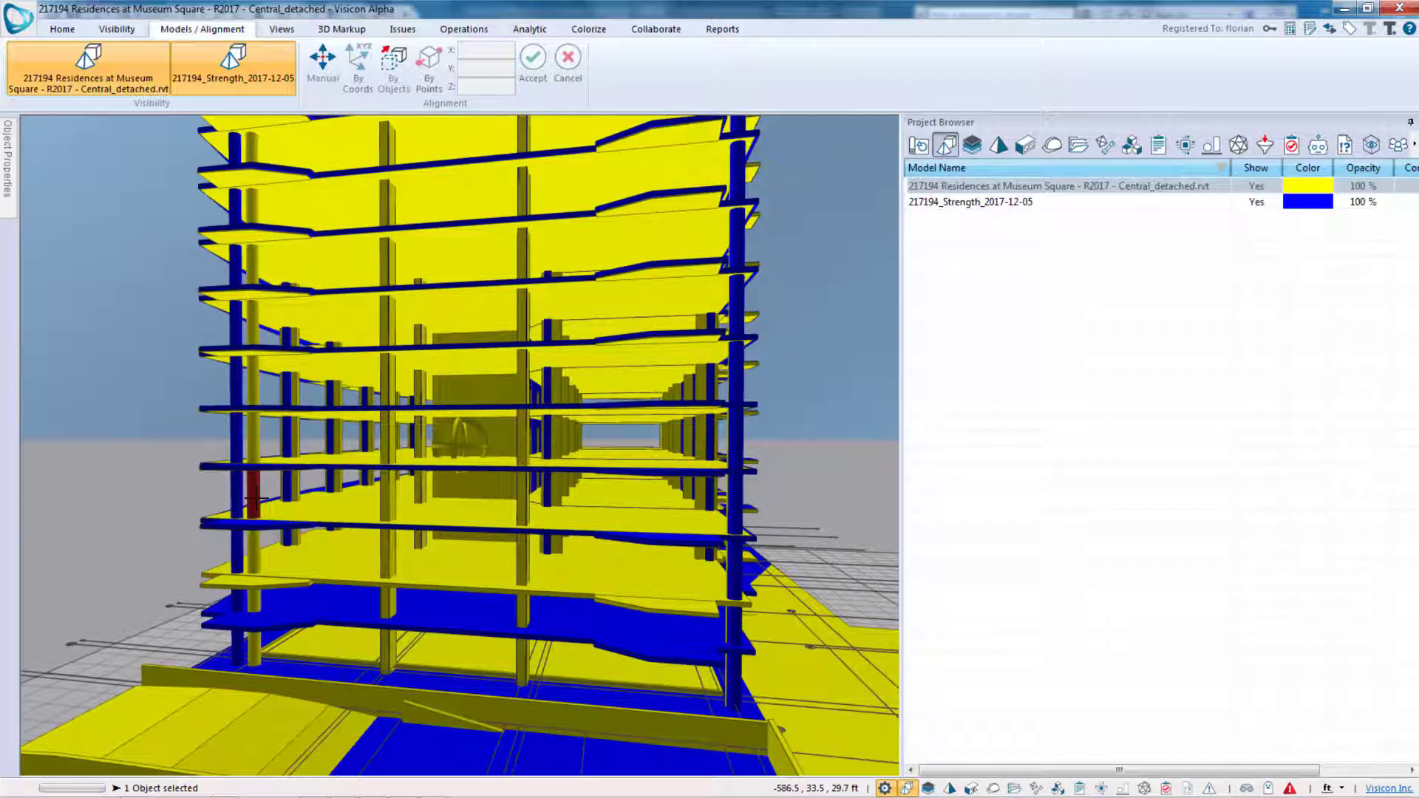
{"action": "middle_click_drag", "start_coordinate": [606, 584], "coordinate": [599, 539]}
{"action": "mouse_move", "coordinate": [434, 485]}
{"action": "middle_mouse_down"}
{"action": "mouse_move", "coordinate": [459, 513]}
{"action": "mouse_move", "coordinate": [437, 478]}
{"action": "middle_mouse_up"}
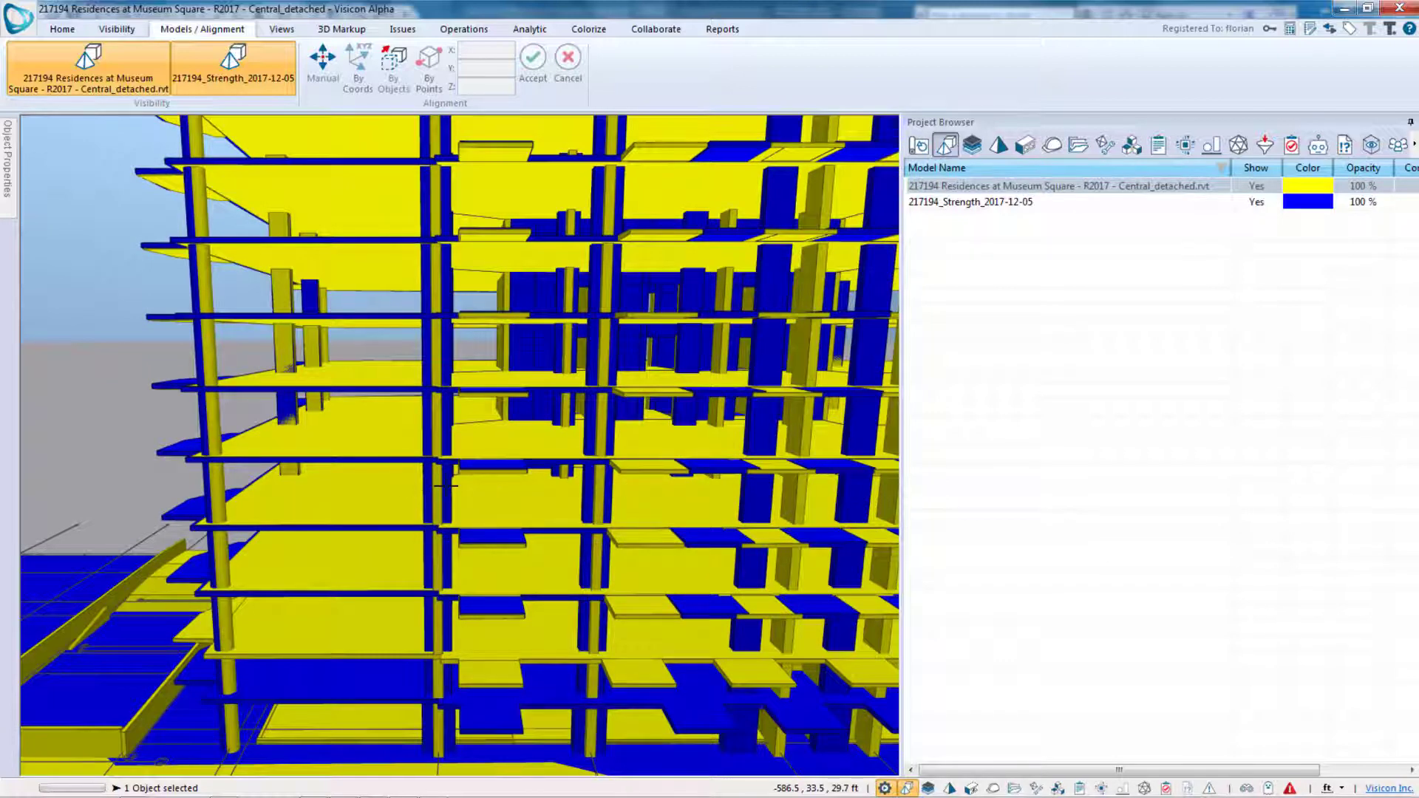
{"action": "scroll", "coordinate": [448, 499], "scroll_direction": "up", "scroll_amount": 2}
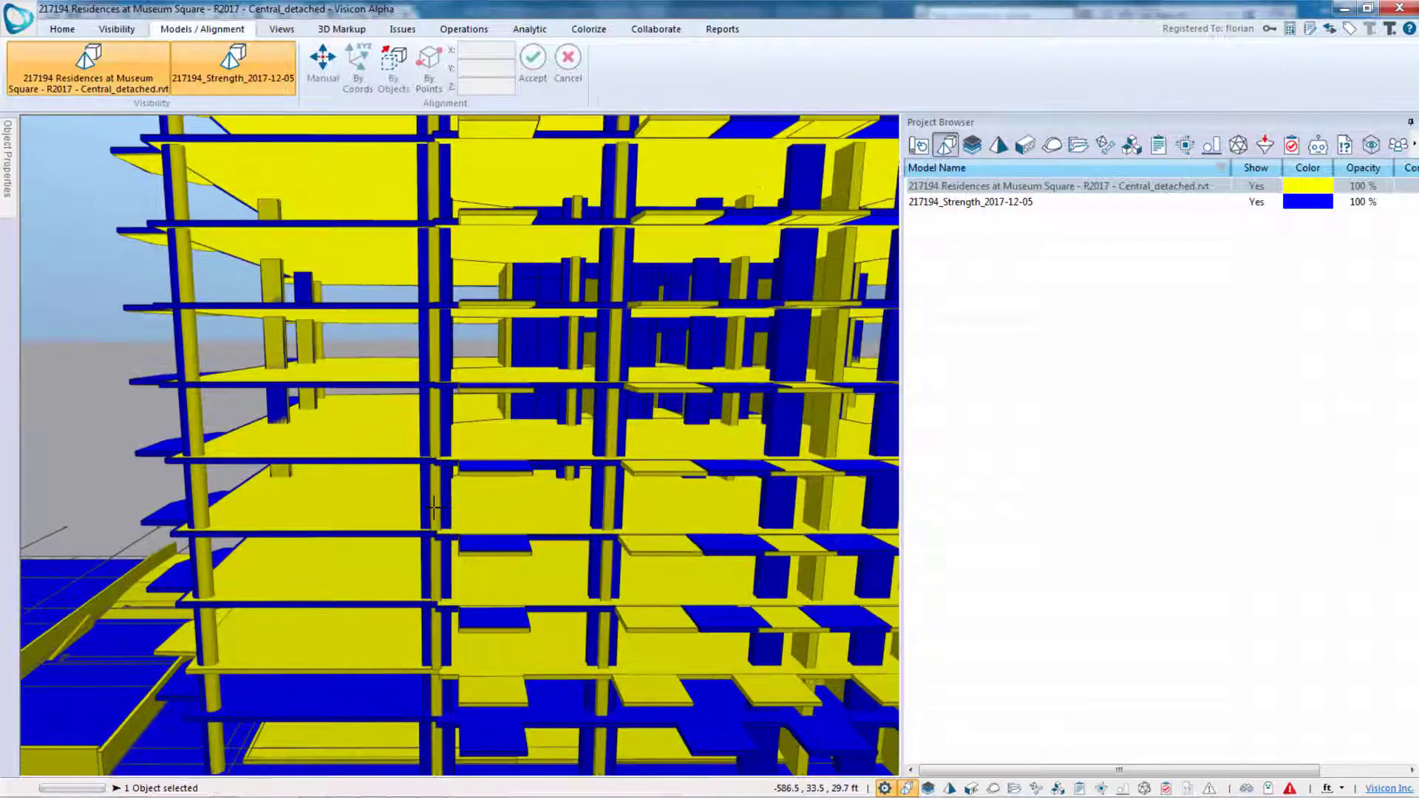
{"action": "left_click", "coordinate": [447, 506]}
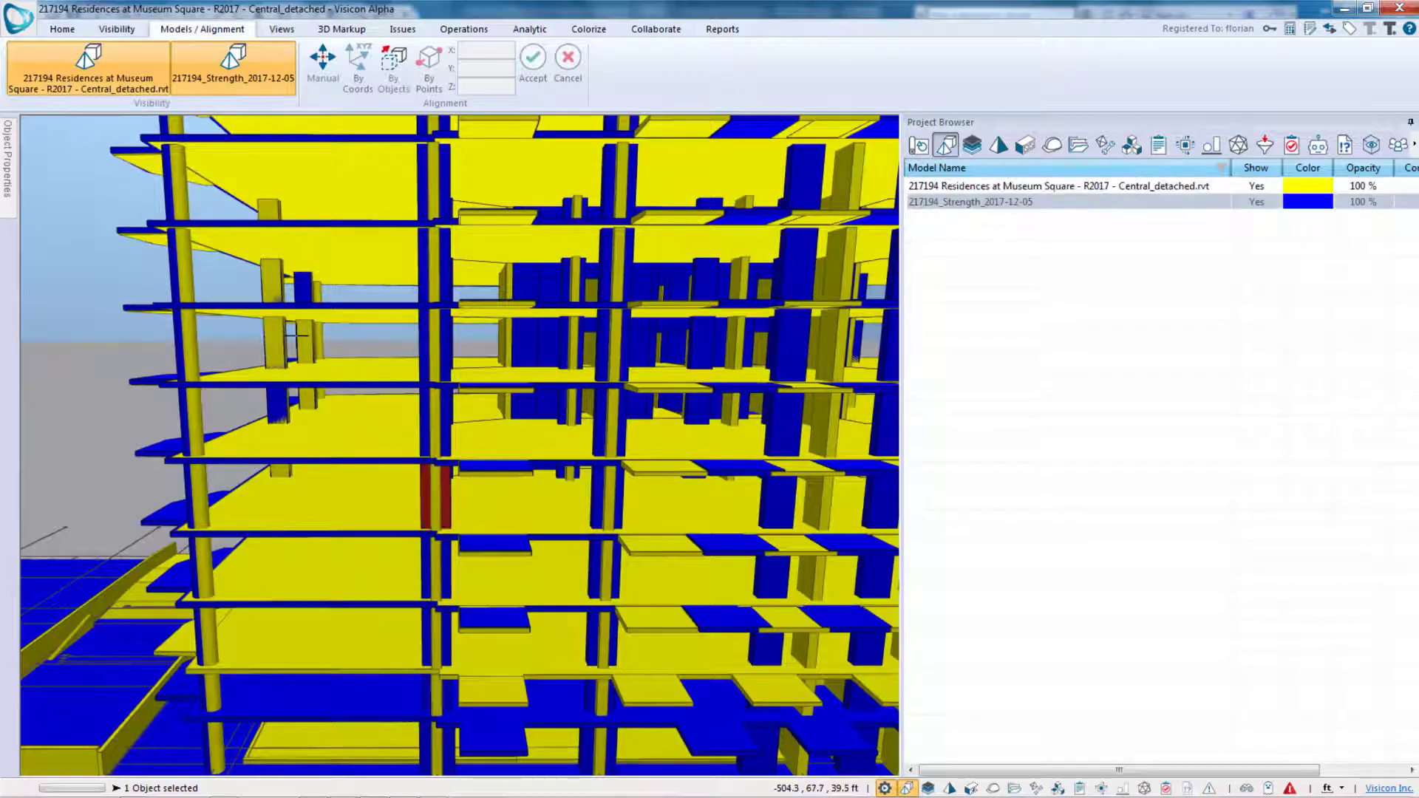
{"action": "middle_click_drag", "start_coordinate": [808, 598], "coordinate": [311, 473]}
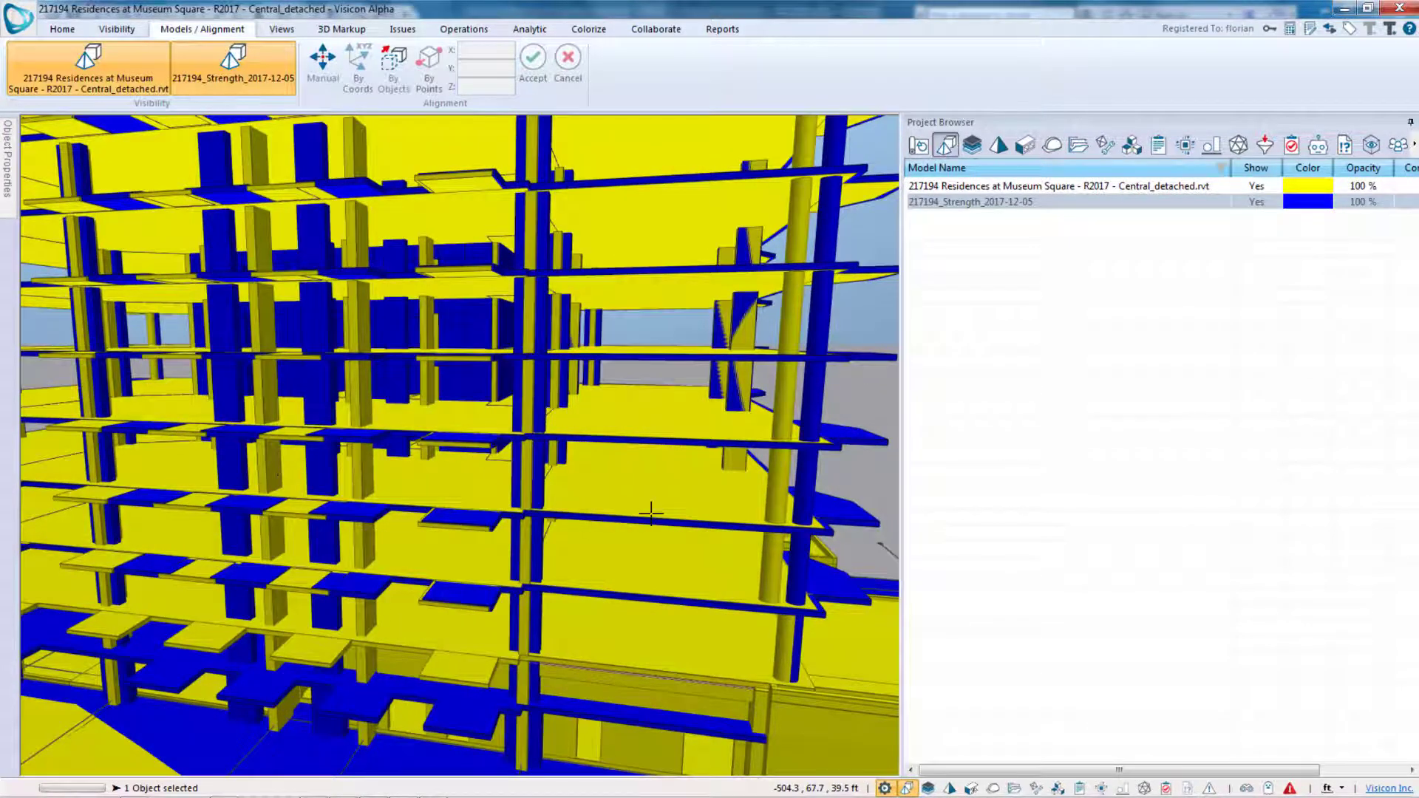
Step: Select the Revit roof slab and the uppermost Strength slab just below it to compare the tops of the two models
{"action": "scroll", "coordinate": [590, 508], "scroll_direction": "down", "scroll_amount": 6}
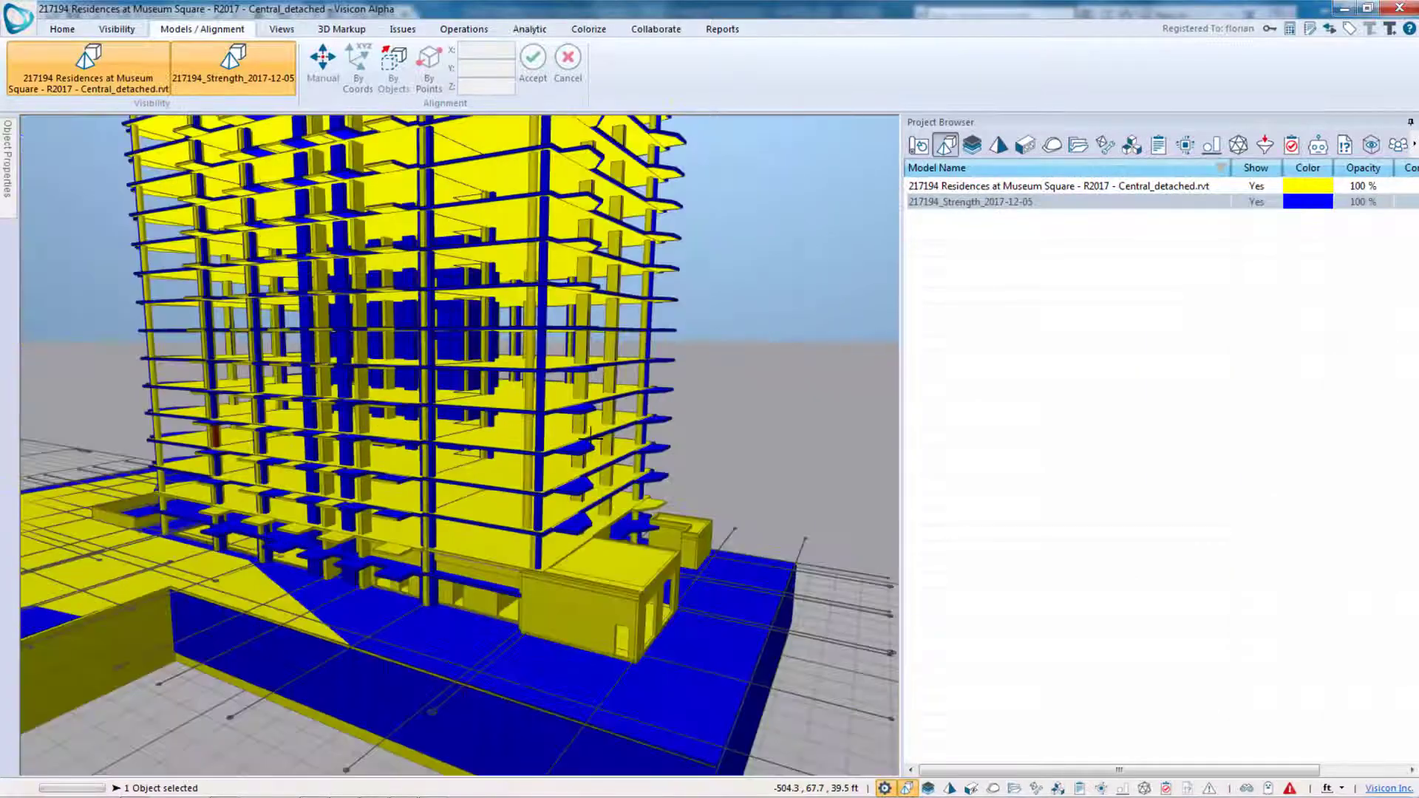
{"action": "middle_click_drag", "start_coordinate": [591, 439], "coordinate": [607, 566]}
{"action": "mouse_move", "coordinate": [619, 404]}
{"action": "middle_mouse_down"}
{"action": "mouse_move", "coordinate": [643, 526]}
{"action": "mouse_move", "coordinate": [625, 416]}
{"action": "mouse_move", "coordinate": [624, 429]}
{"action": "mouse_move", "coordinate": [580, 432]}
{"action": "middle_mouse_up"}
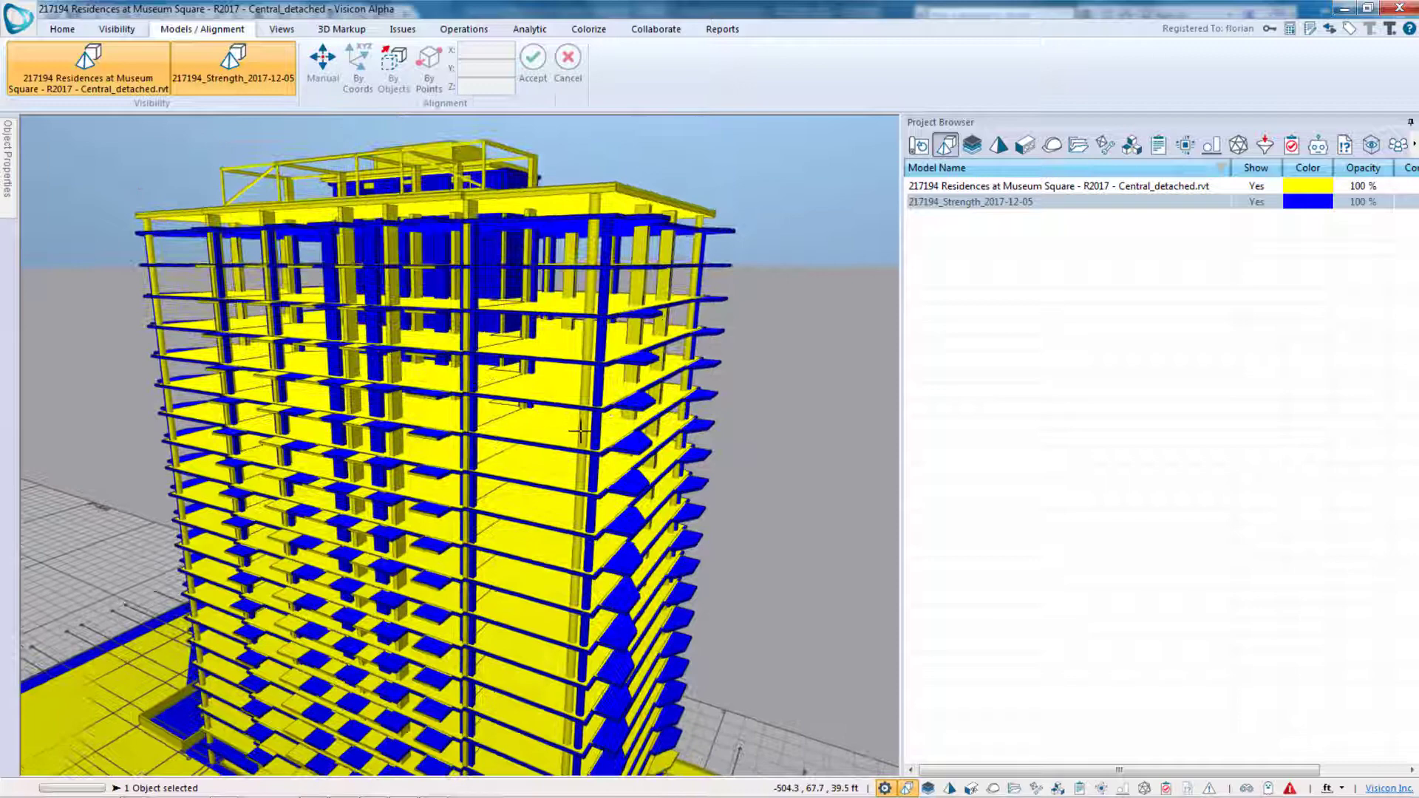
{"action": "scroll", "coordinate": [611, 374], "scroll_direction": "up", "scroll_amount": 5}
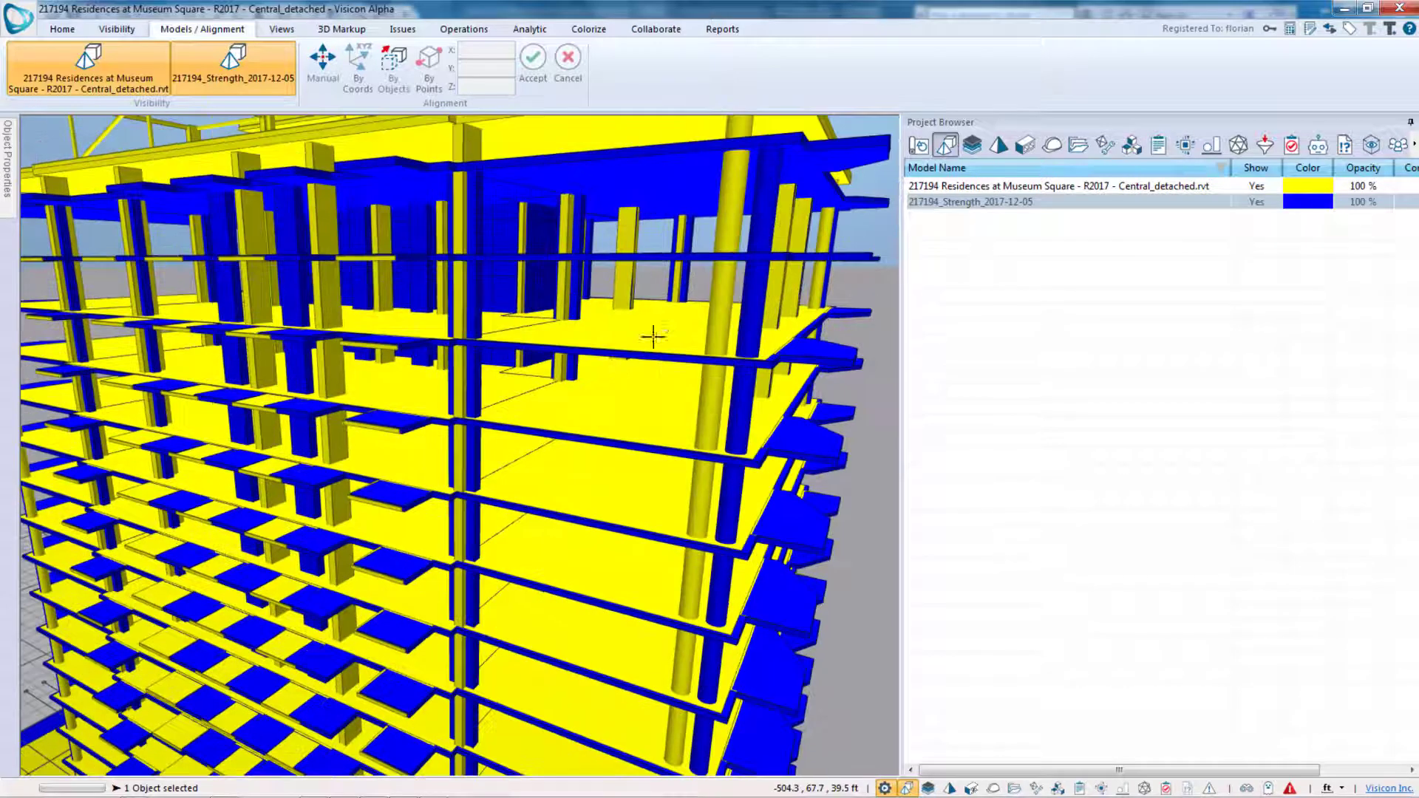
{"action": "scroll", "coordinate": [655, 333], "scroll_direction": "down", "scroll_amount": 2}
{"action": "scroll", "coordinate": [684, 429], "scroll_direction": "down", "scroll_amount": 2}
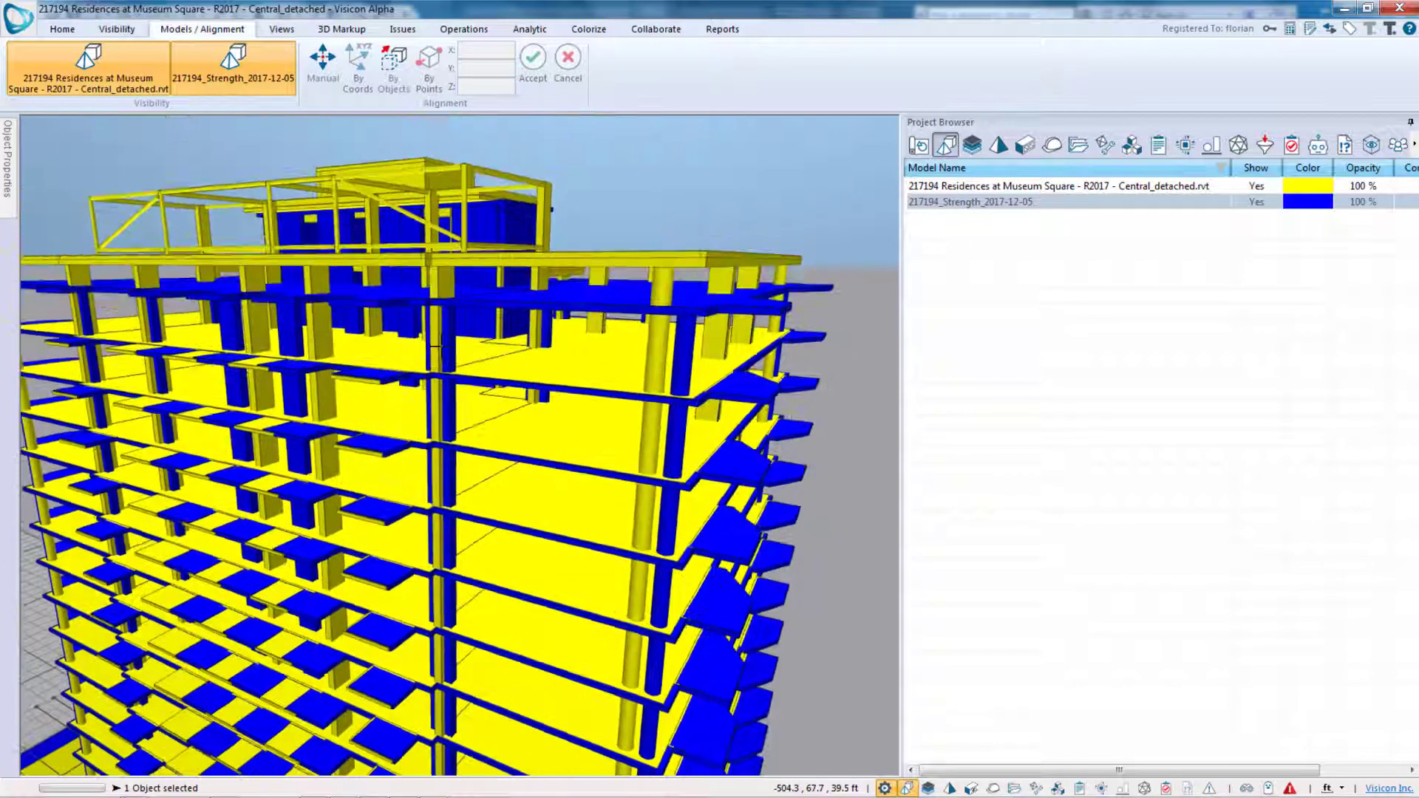
{"action": "middle_click_drag", "start_coordinate": [441, 346], "coordinate": [440, 353]}
{"action": "left_click", "coordinate": [677, 270]}
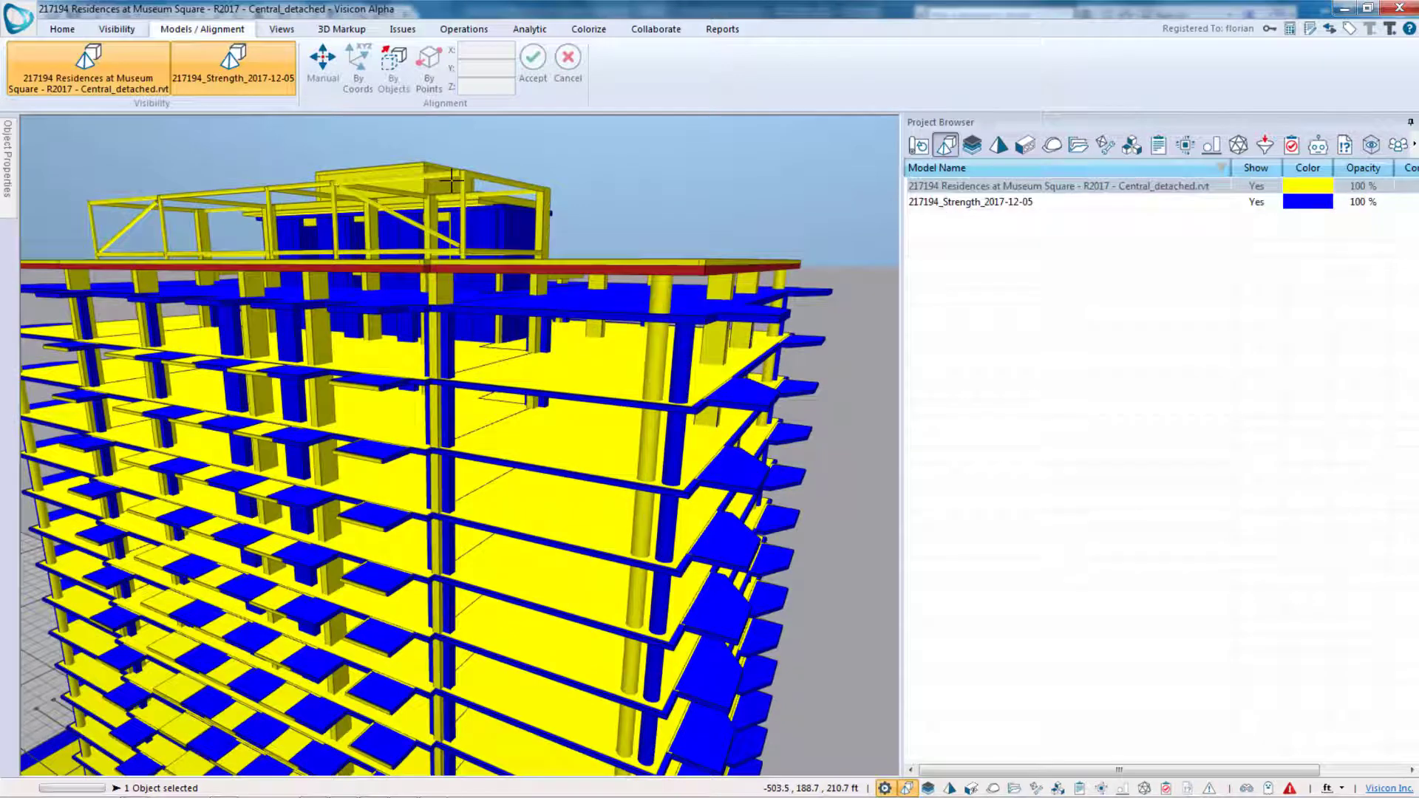
{"action": "middle_click_drag", "start_coordinate": [680, 349], "coordinate": [711, 304]}
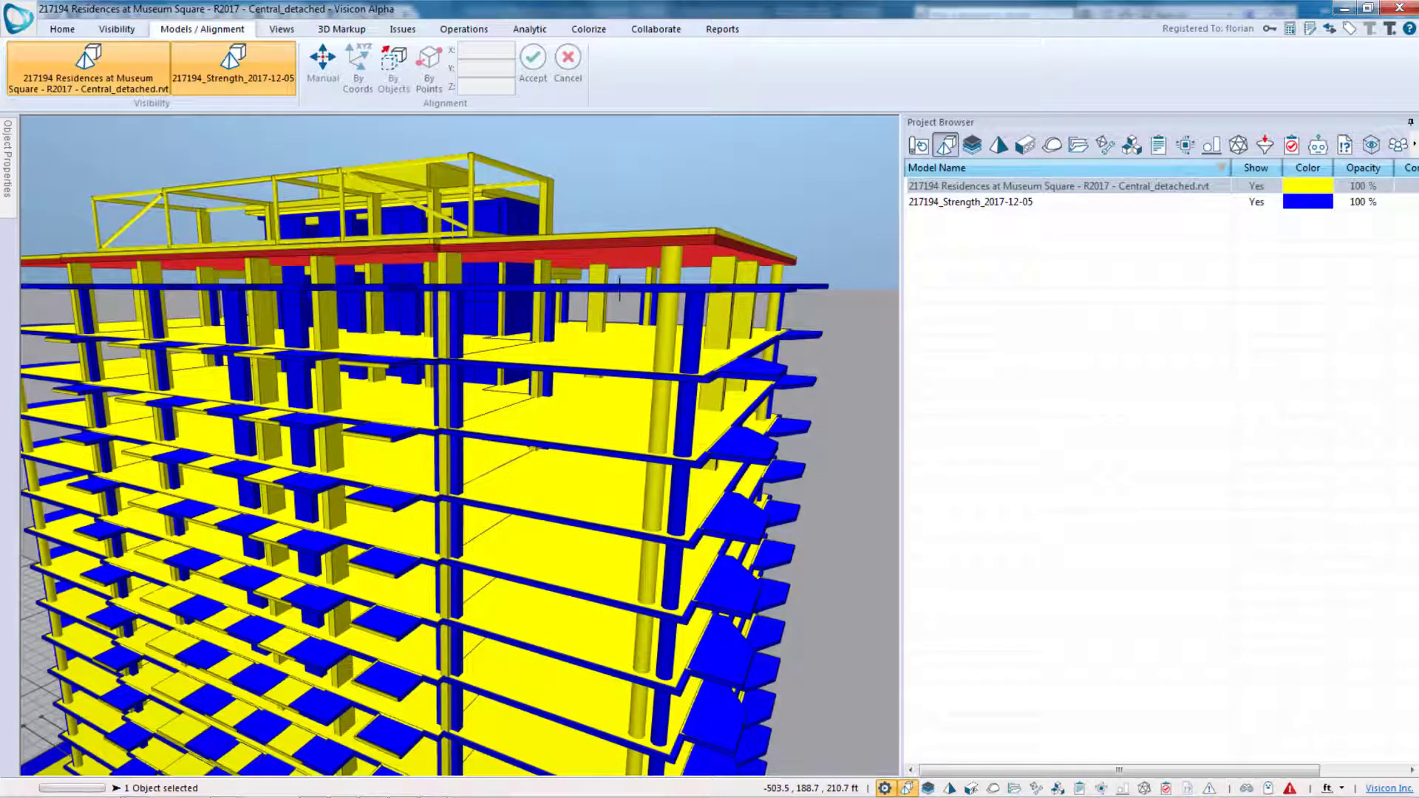
{"action": "left_click", "coordinate": [619, 287]}
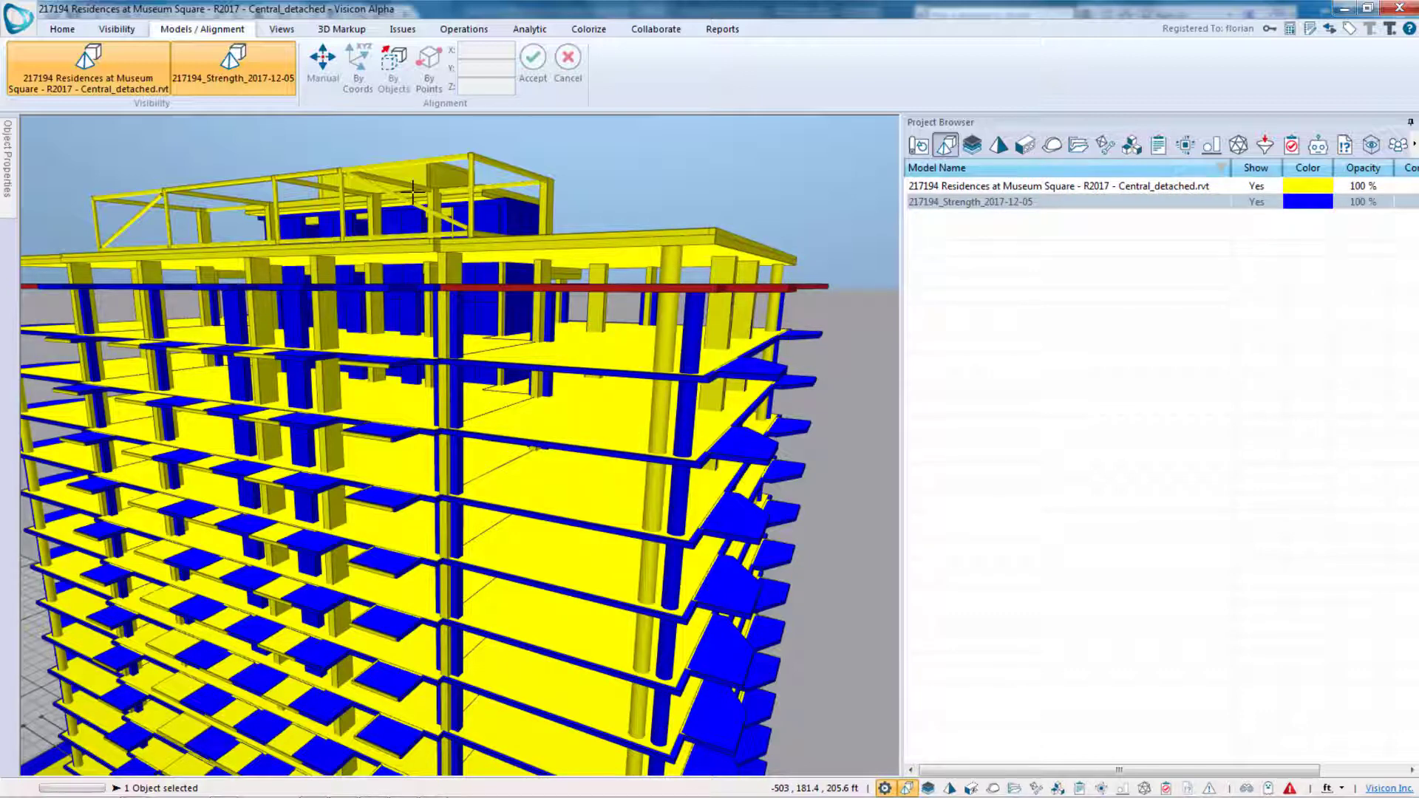
Step: Hide the slabs and columns of both models, keeping the walls displayed
{"action": "scroll", "coordinate": [616, 290], "scroll_direction": "down", "scroll_amount": 6}
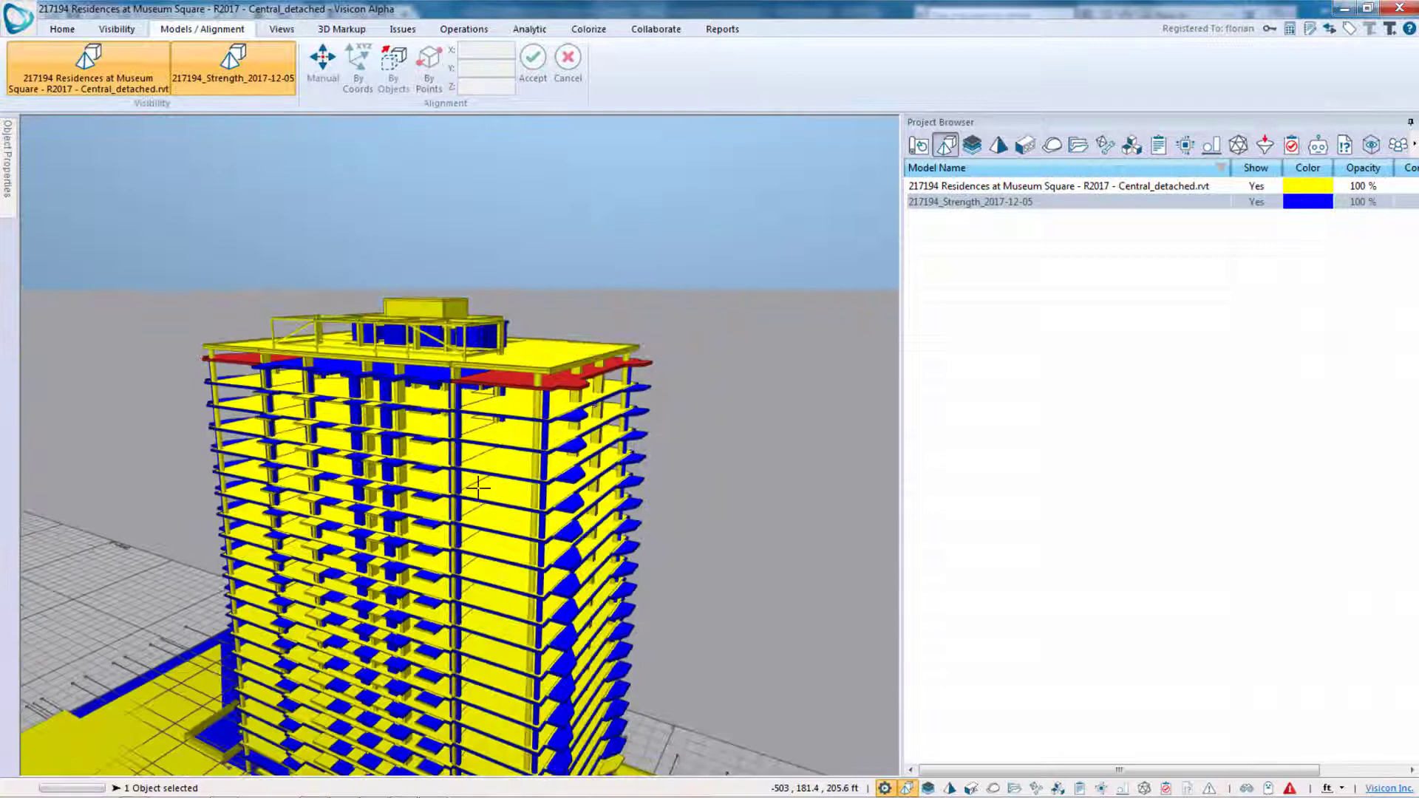
{"action": "middle_click_drag", "start_coordinate": [611, 350], "coordinate": [640, 330]}
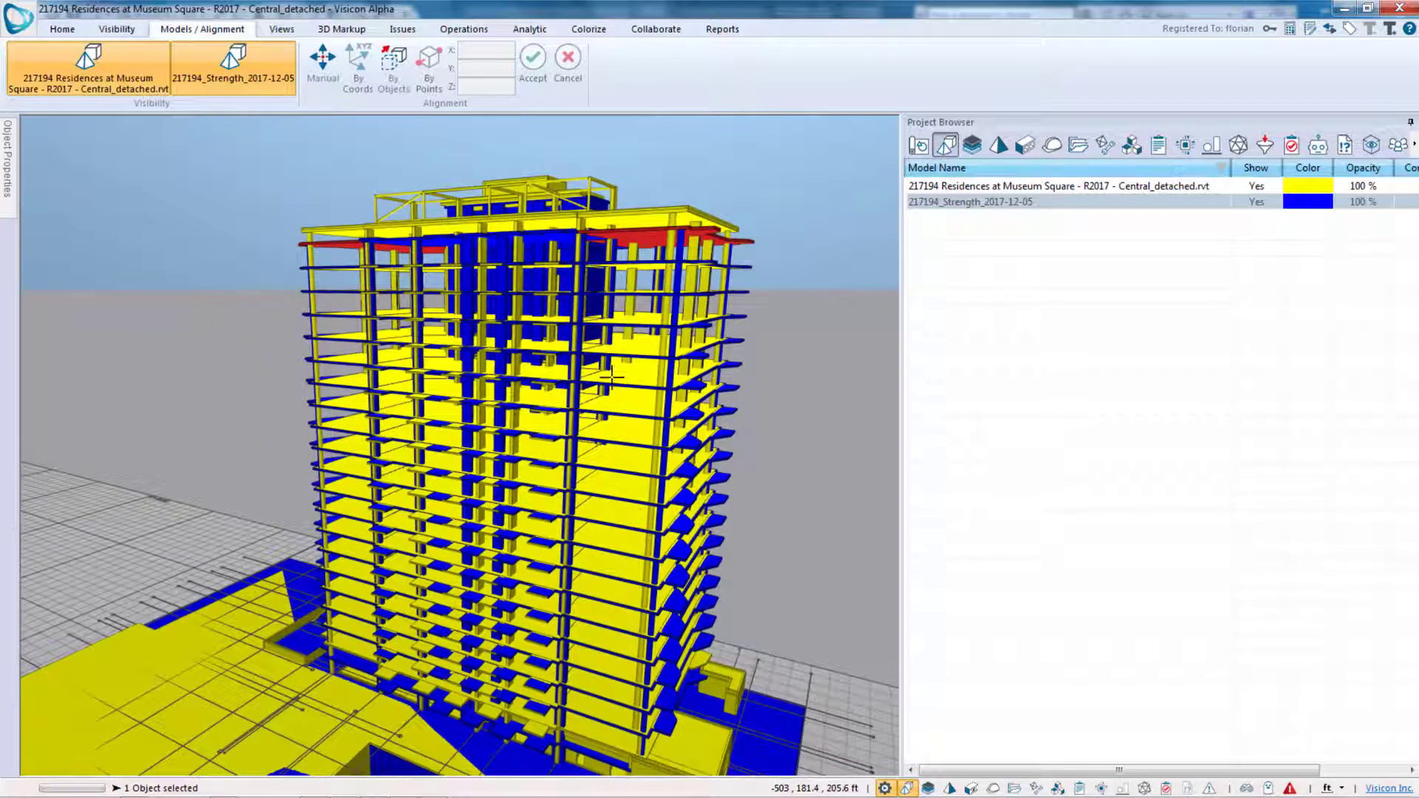
{"action": "left_click", "coordinate": [118, 29]}
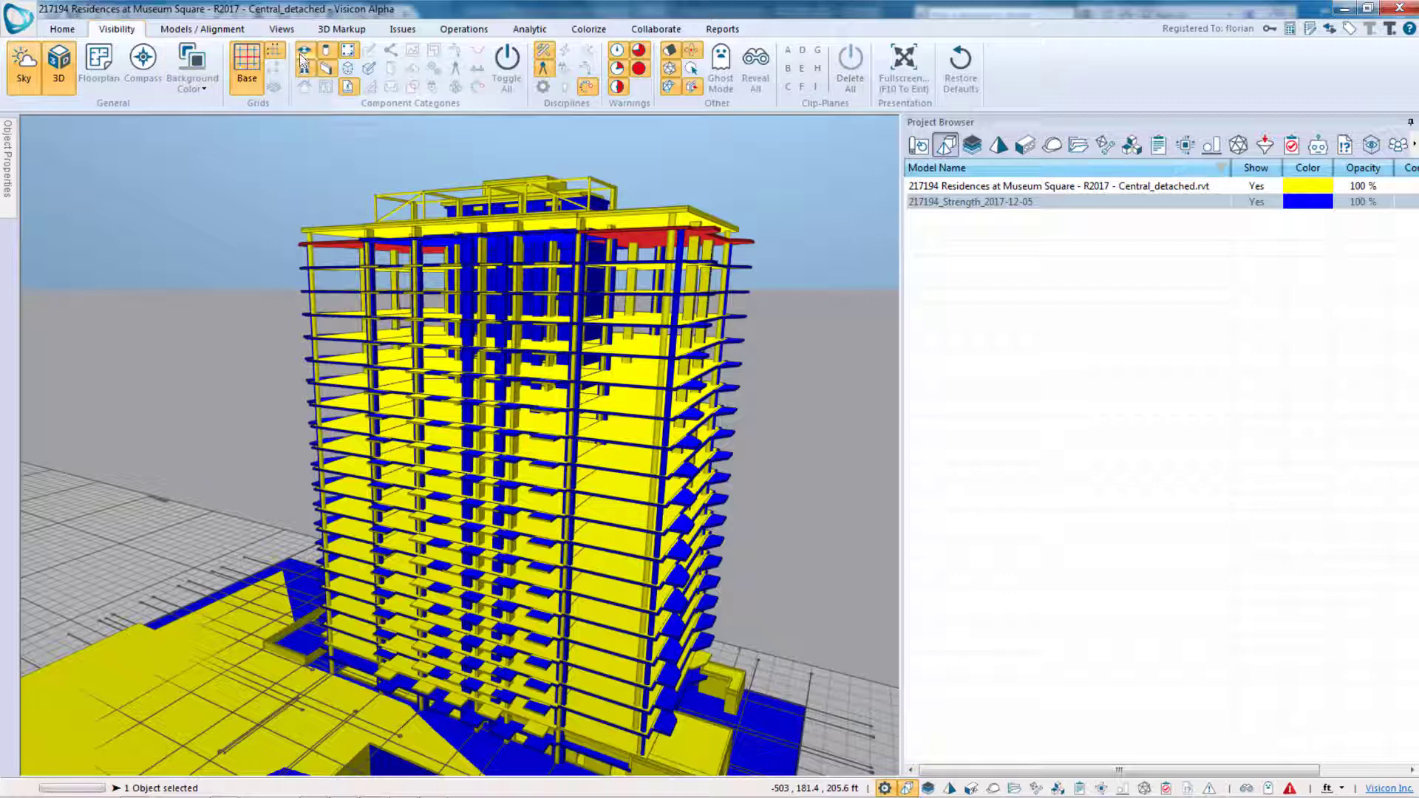
{"action": "left_click", "coordinate": [327, 63]}
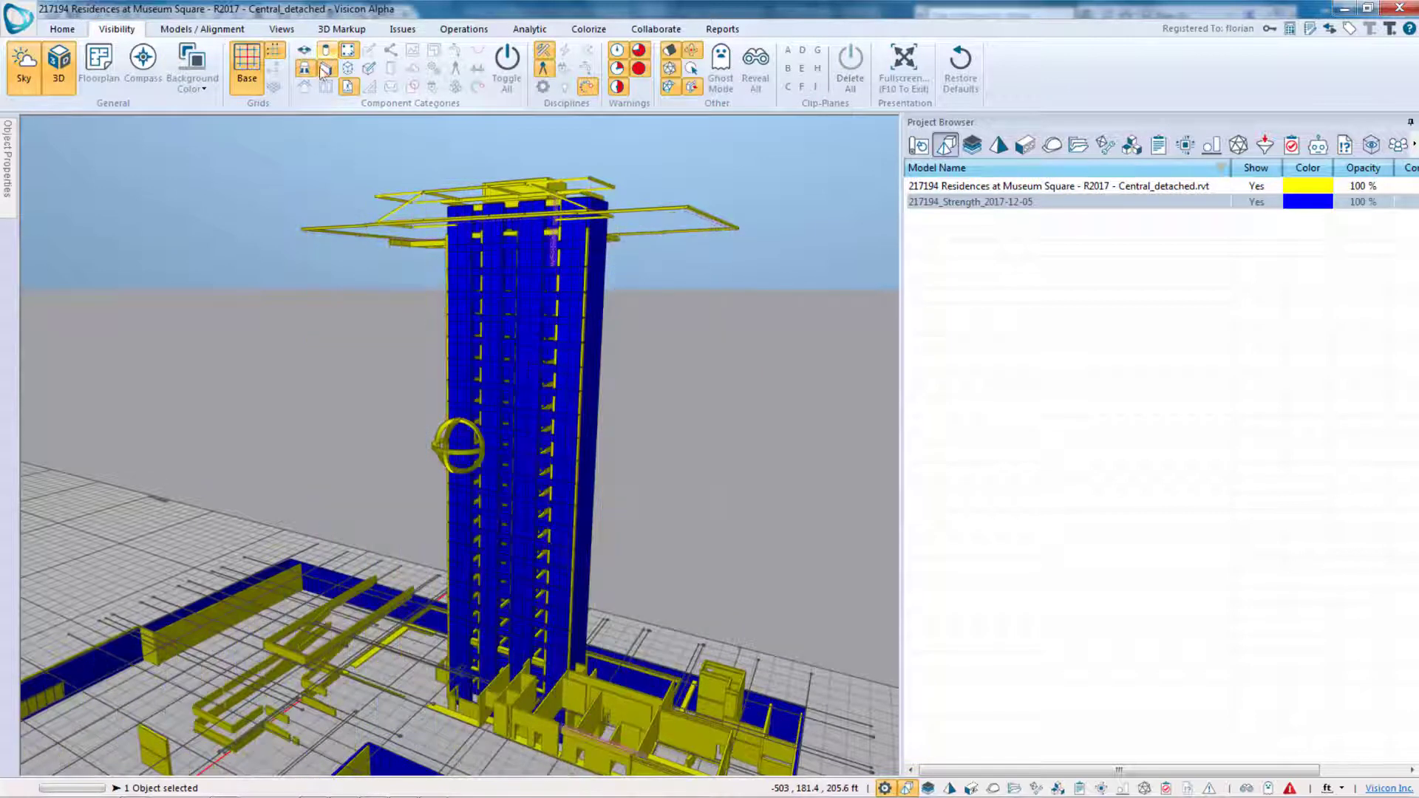
{"action": "left_click", "coordinate": [327, 54]}
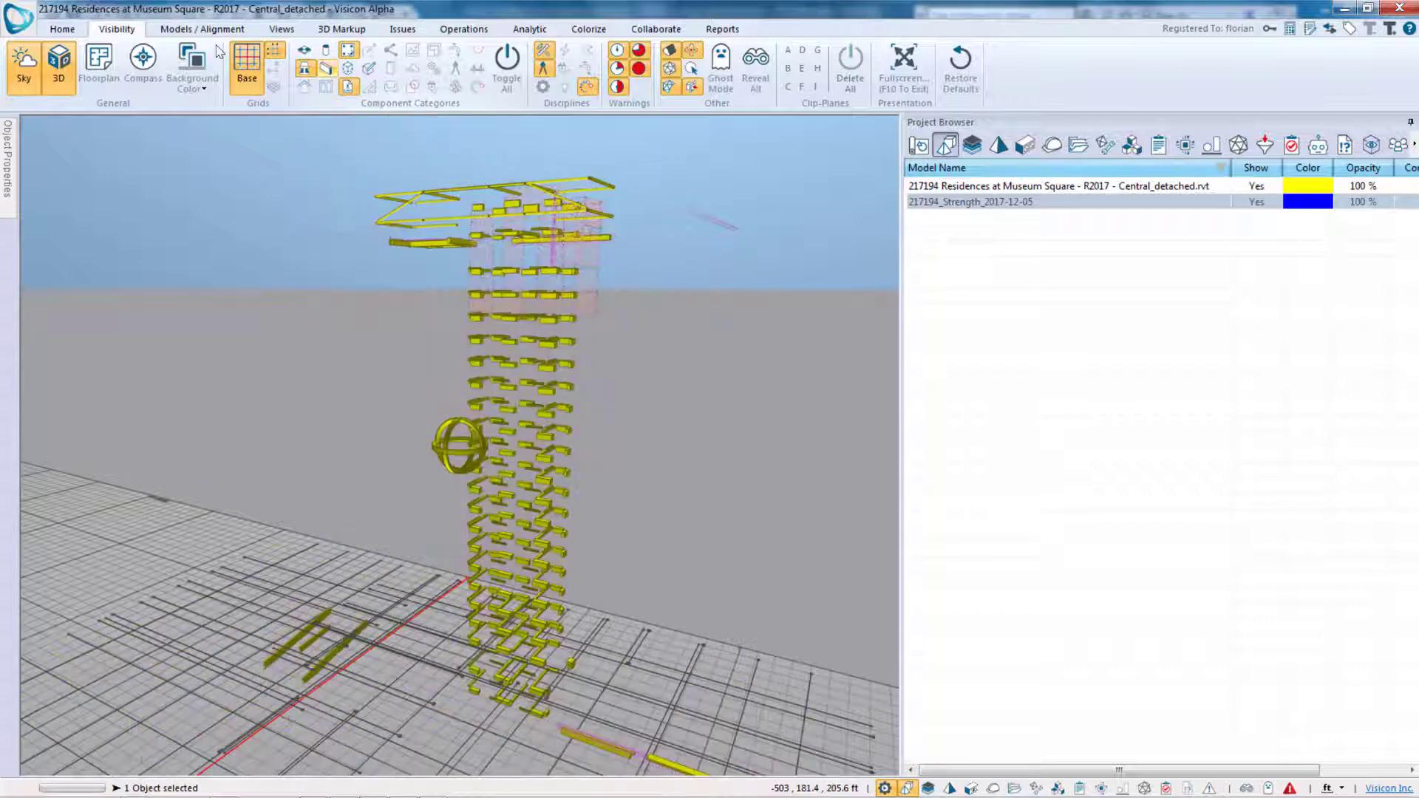
{"action": "left_click", "coordinate": [328, 70]}
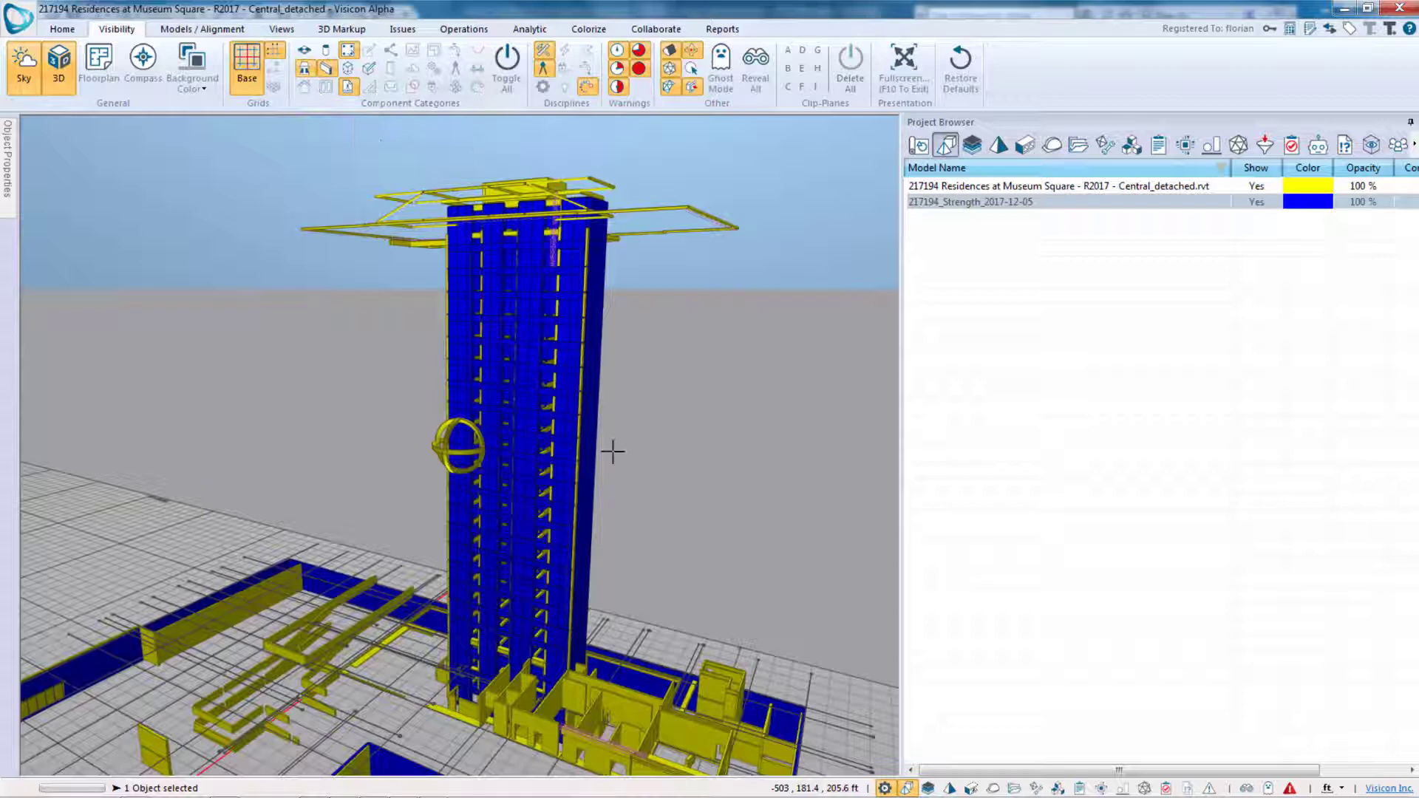
Step: Examine how the core walls and perimeter walls of the two models line up from several sides
{"action": "middle_click_drag", "start_coordinate": [613, 452], "coordinate": [643, 460]}
{"action": "scroll", "coordinate": [596, 470], "scroll_direction": "up", "scroll_amount": 5}
{"action": "middle_click_drag", "start_coordinate": [746, 448], "coordinate": [688, 506]}
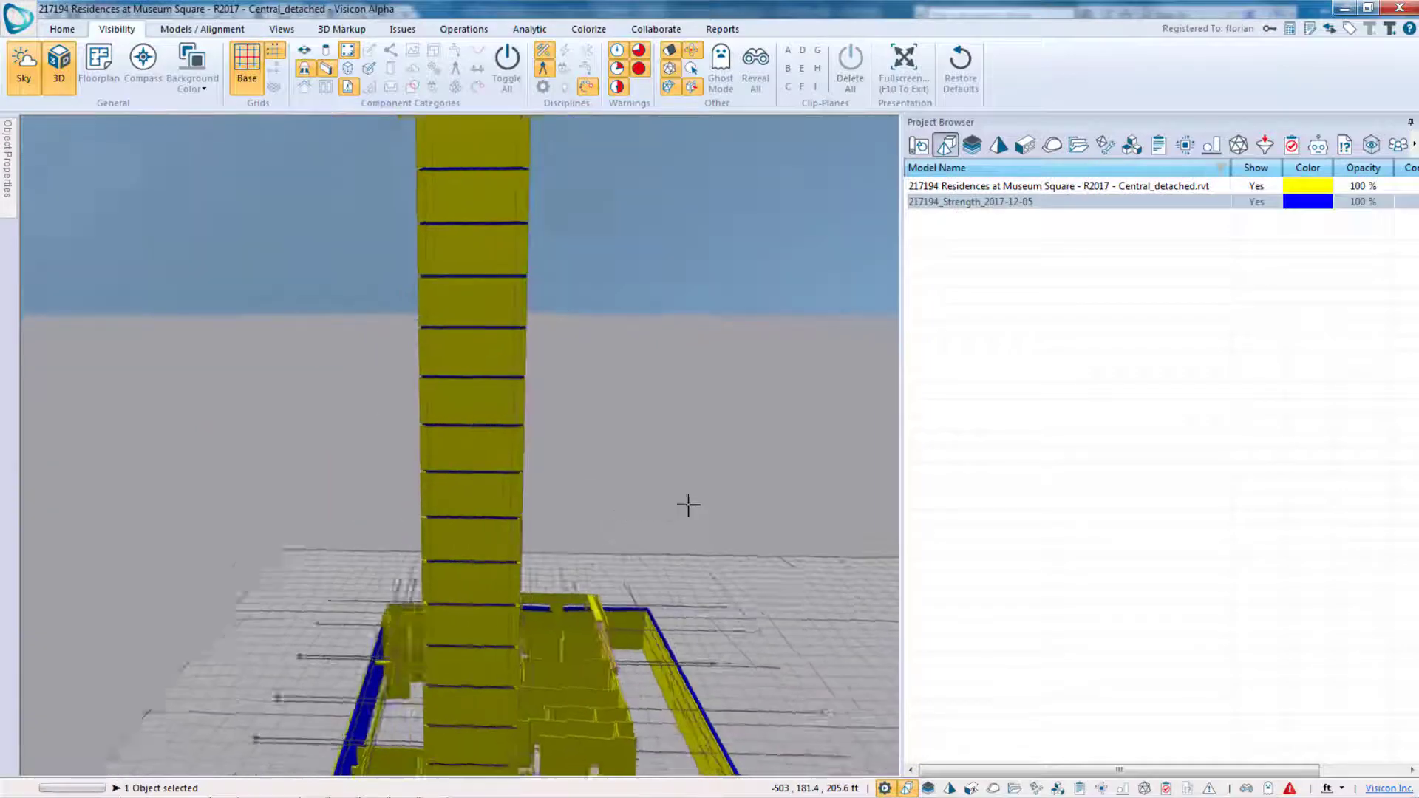
{"action": "left_click_drag", "start_coordinate": [688, 506], "coordinate": [680, 431]}
{"action": "scroll", "coordinate": [611, 468], "scroll_direction": "down", "scroll_amount": 5}
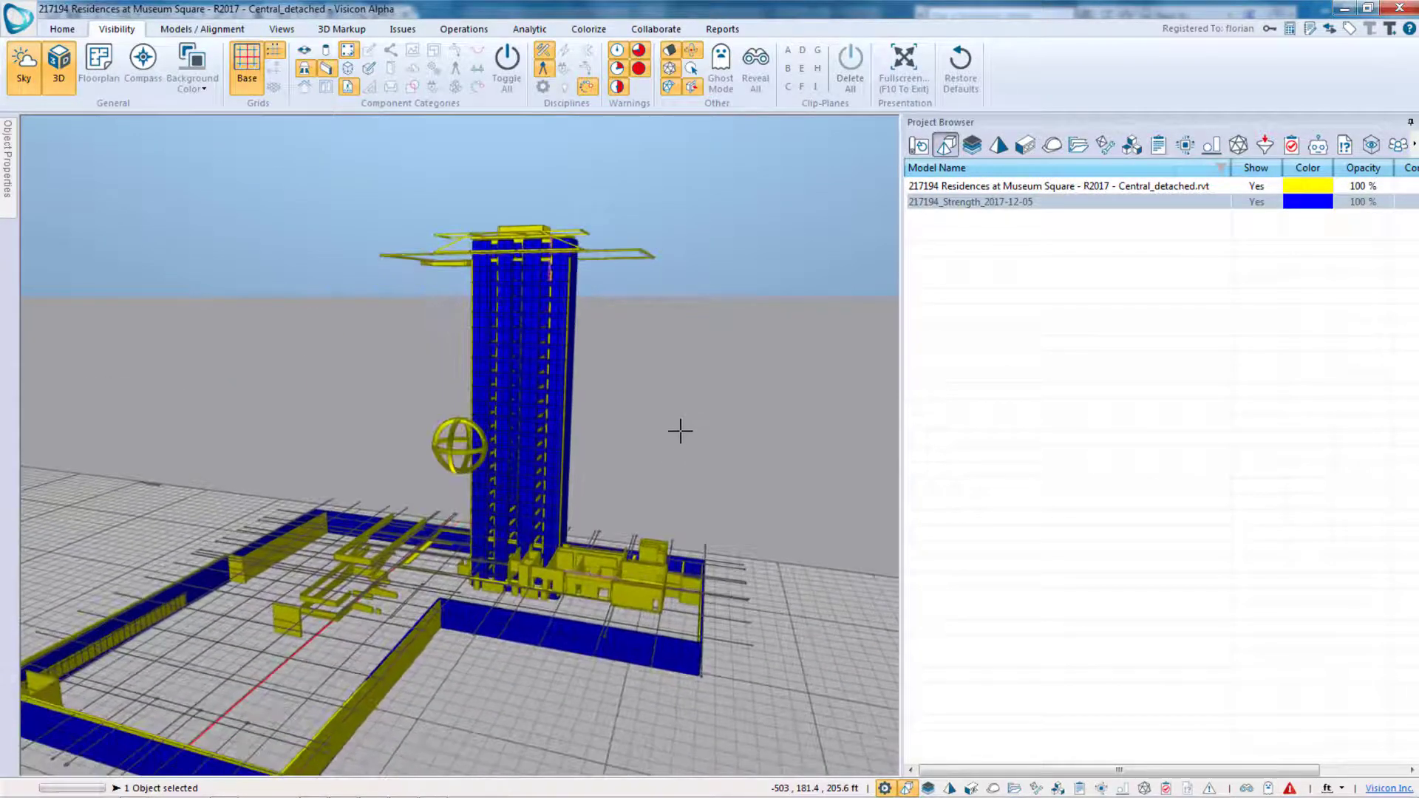